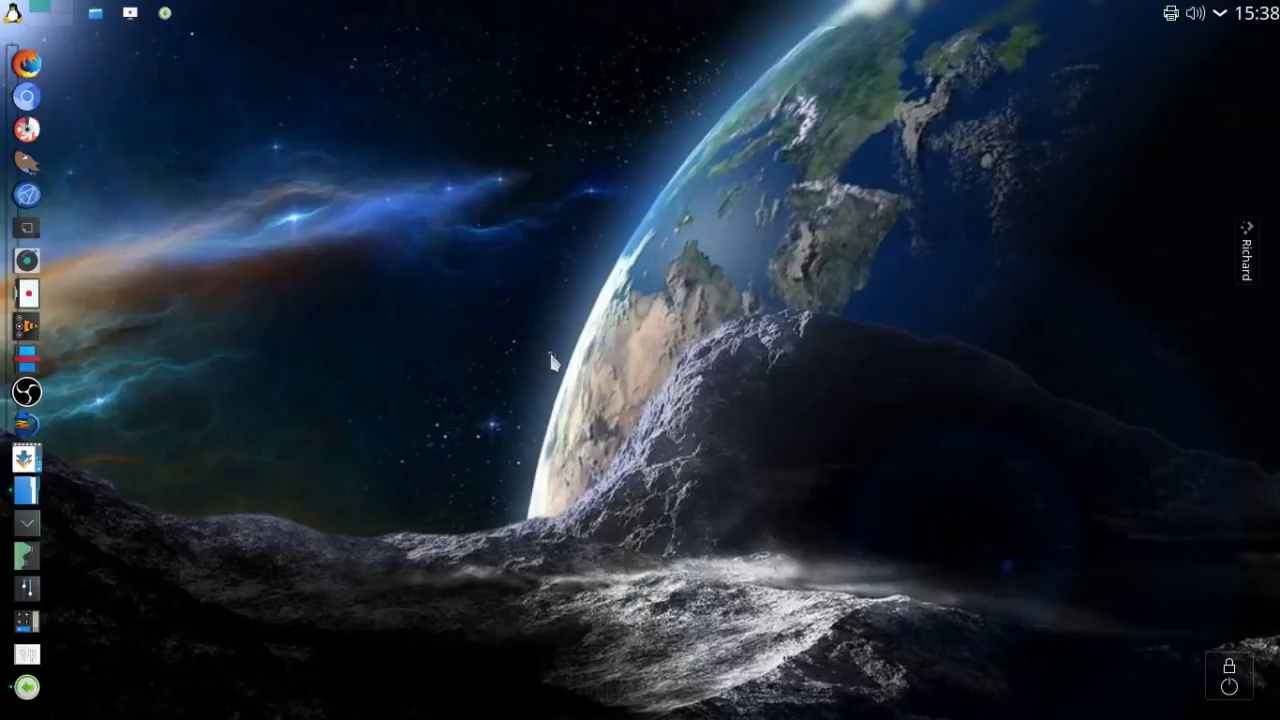
- Switch to the Apper package manager and enter "testdisk" as the package search term
left_click(165, 13)
left_click_drag(713, 72, 751, 110)
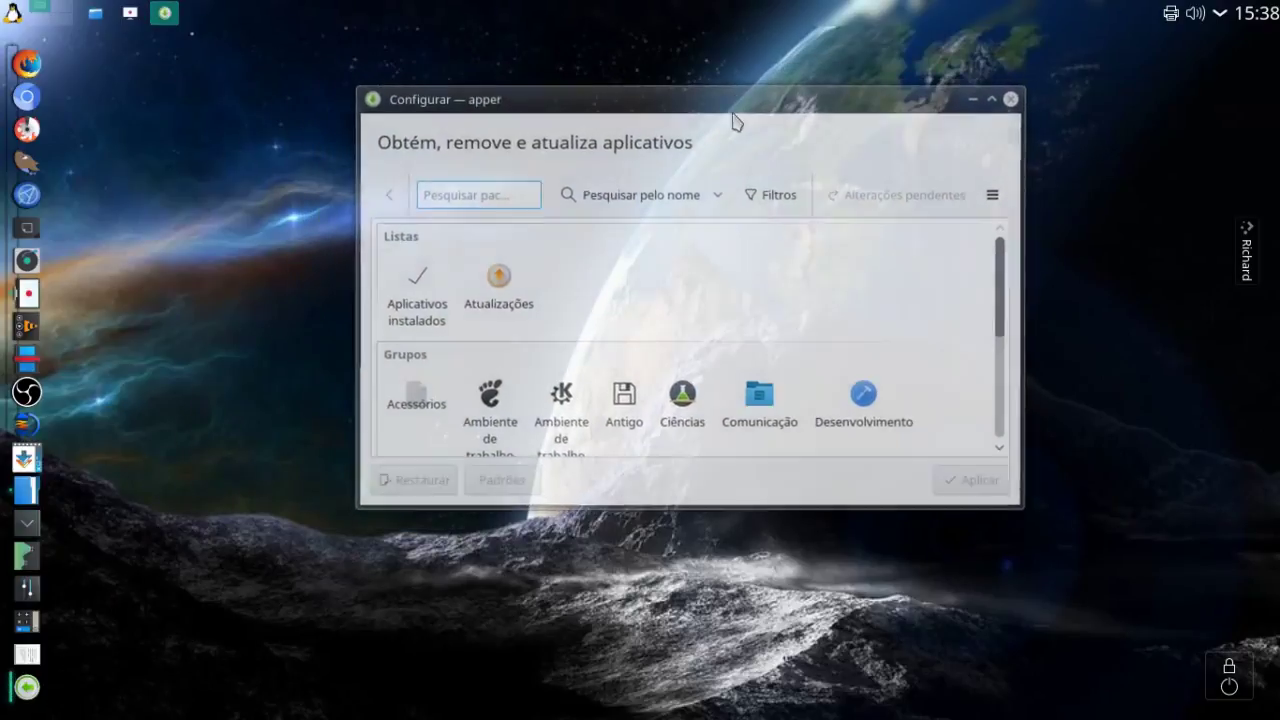
left_click(442, 196)
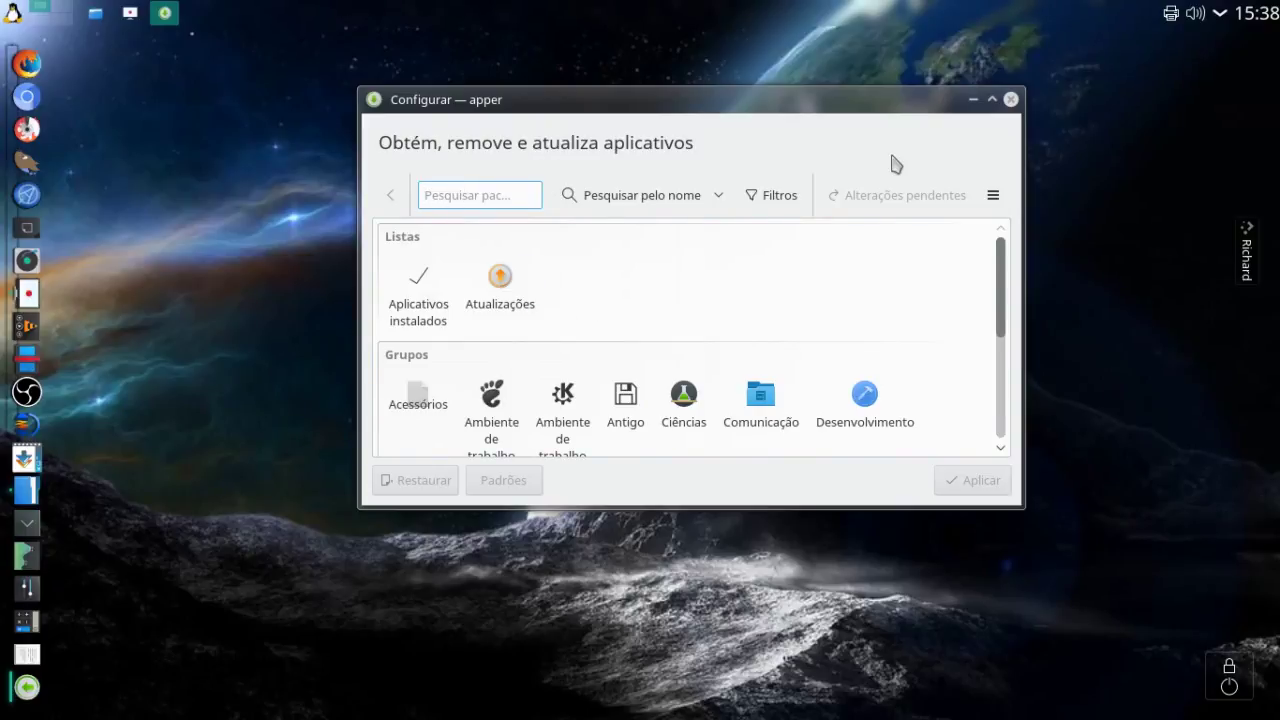
type("testdisk")
- Open the document Passos photorec.odt from the home folder in Dolphin and minimize the file manager
left_click(95, 13)
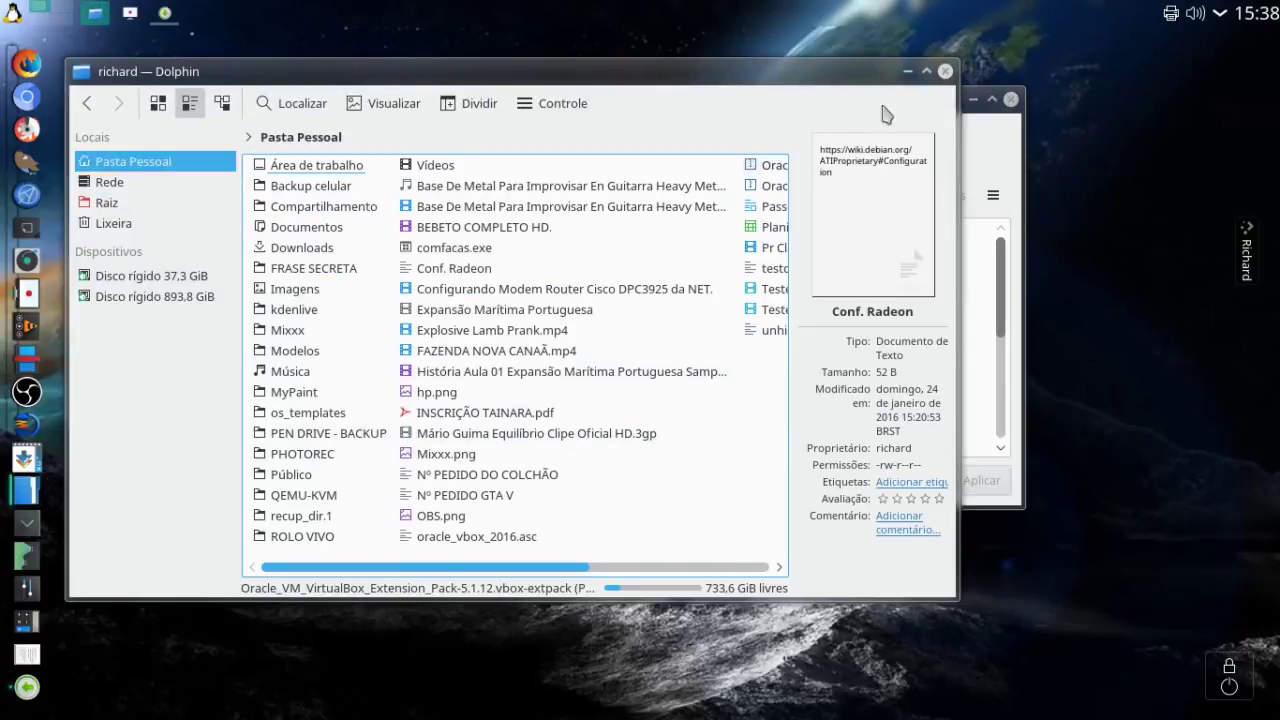
left_click(907, 71)
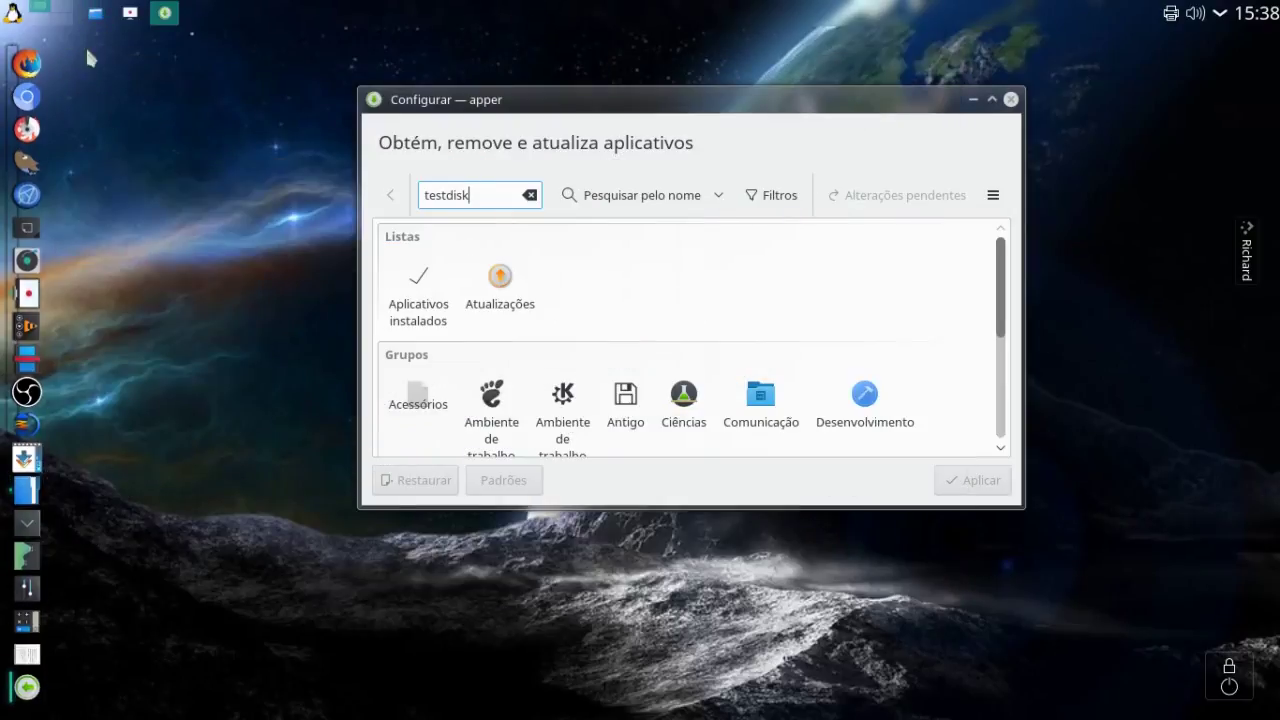
left_click(95, 13)
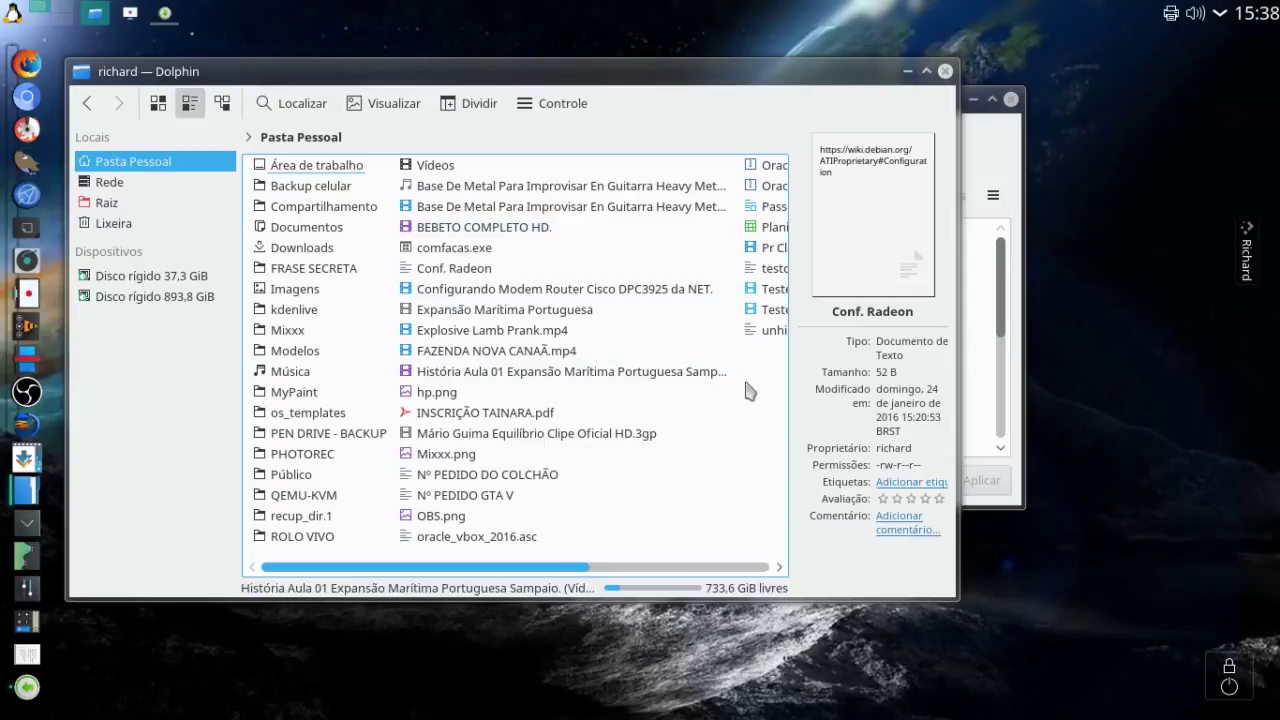
scroll(749, 390, "down", 3)
double_click(545, 206)
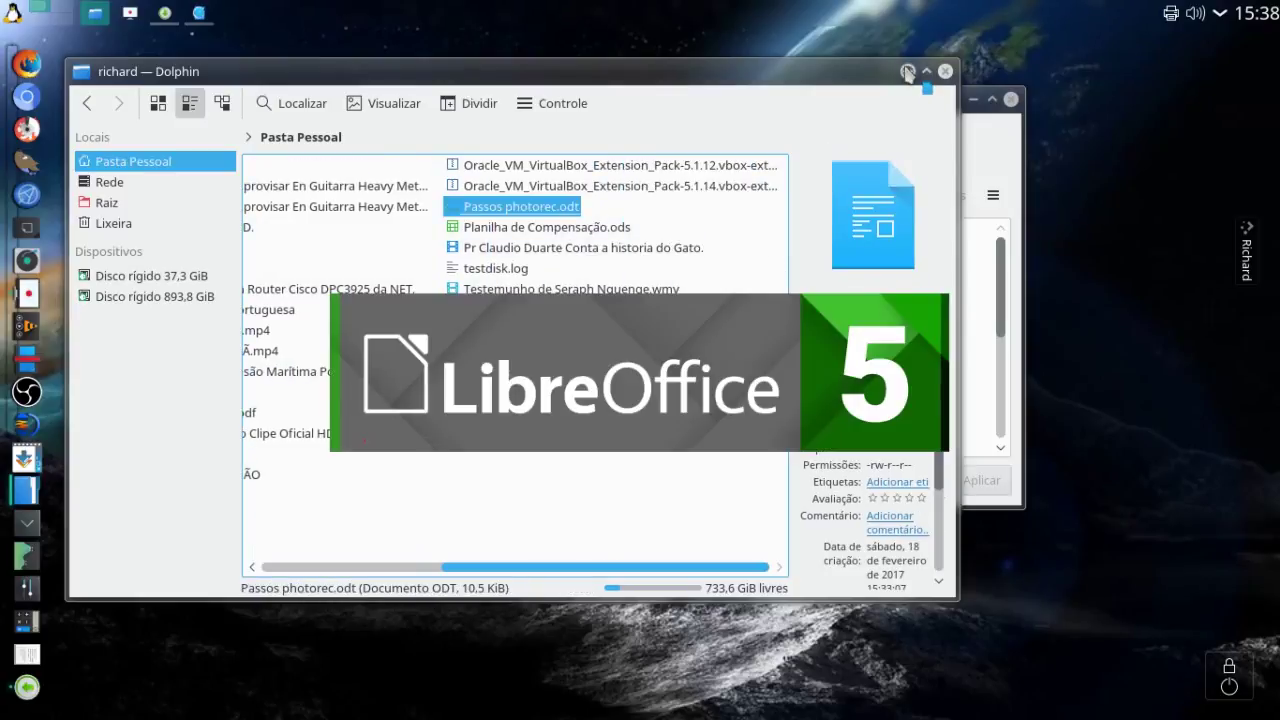
left_click(907, 71)
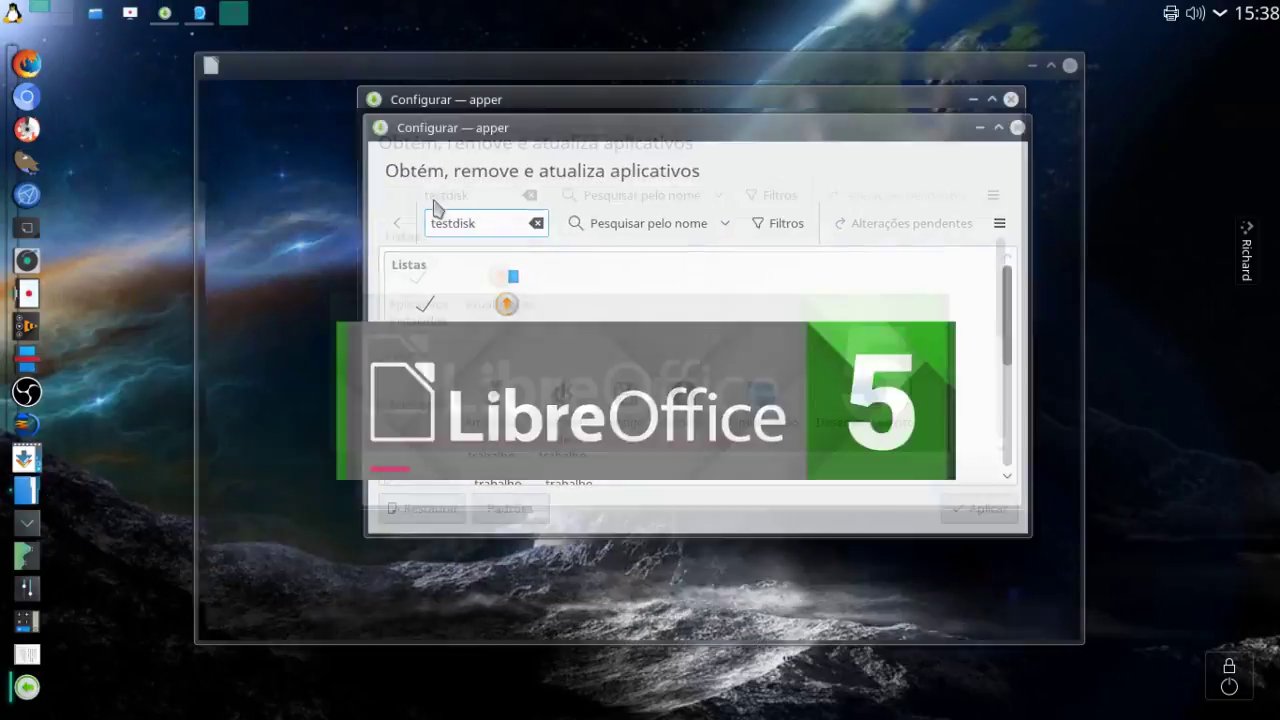
- Add the line "testdisk" below the mkfs.vfat command in the document, and minimize Writer
scroll(811, 443, "down", 12)
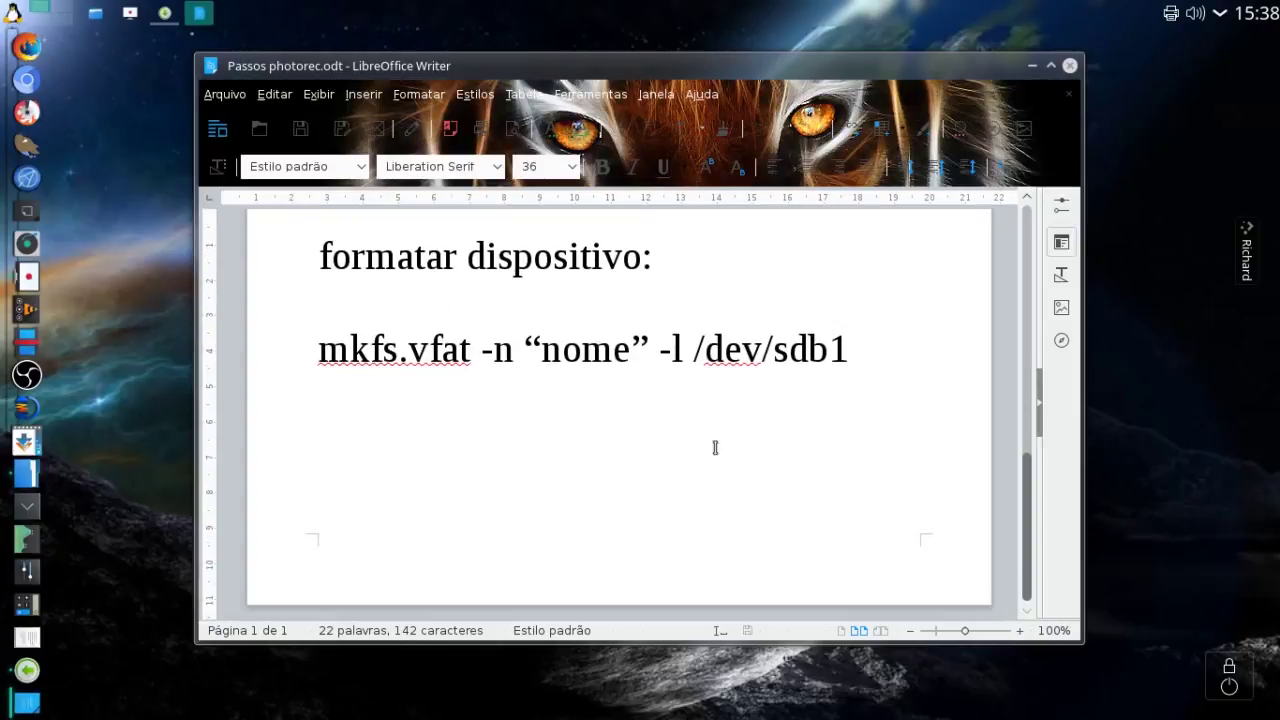
left_click(651, 452)
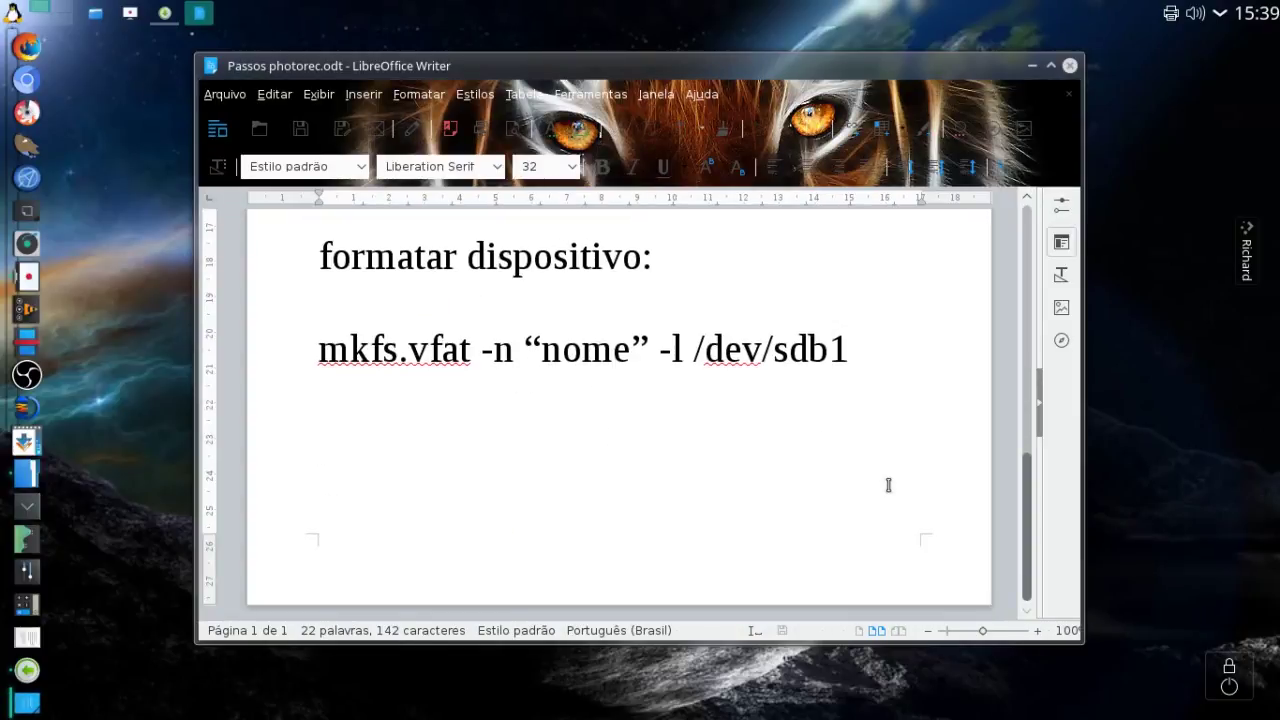
type("tes")
type("t")
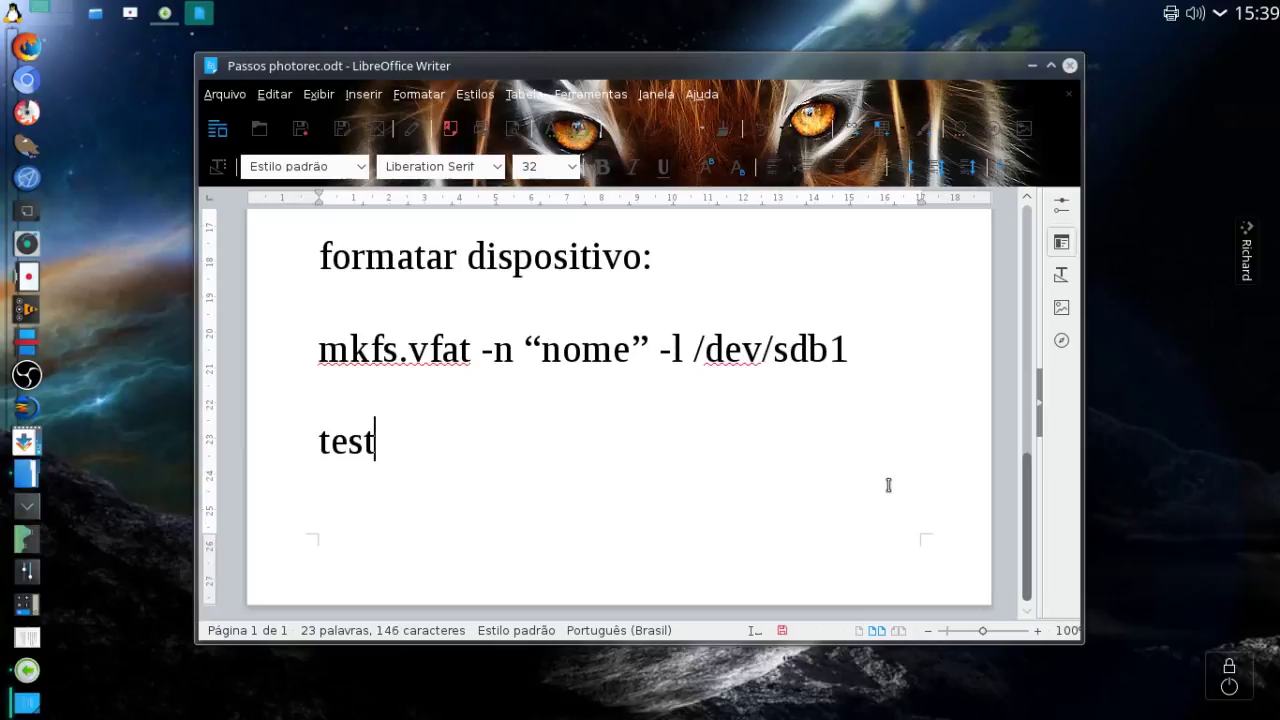
type("disk")
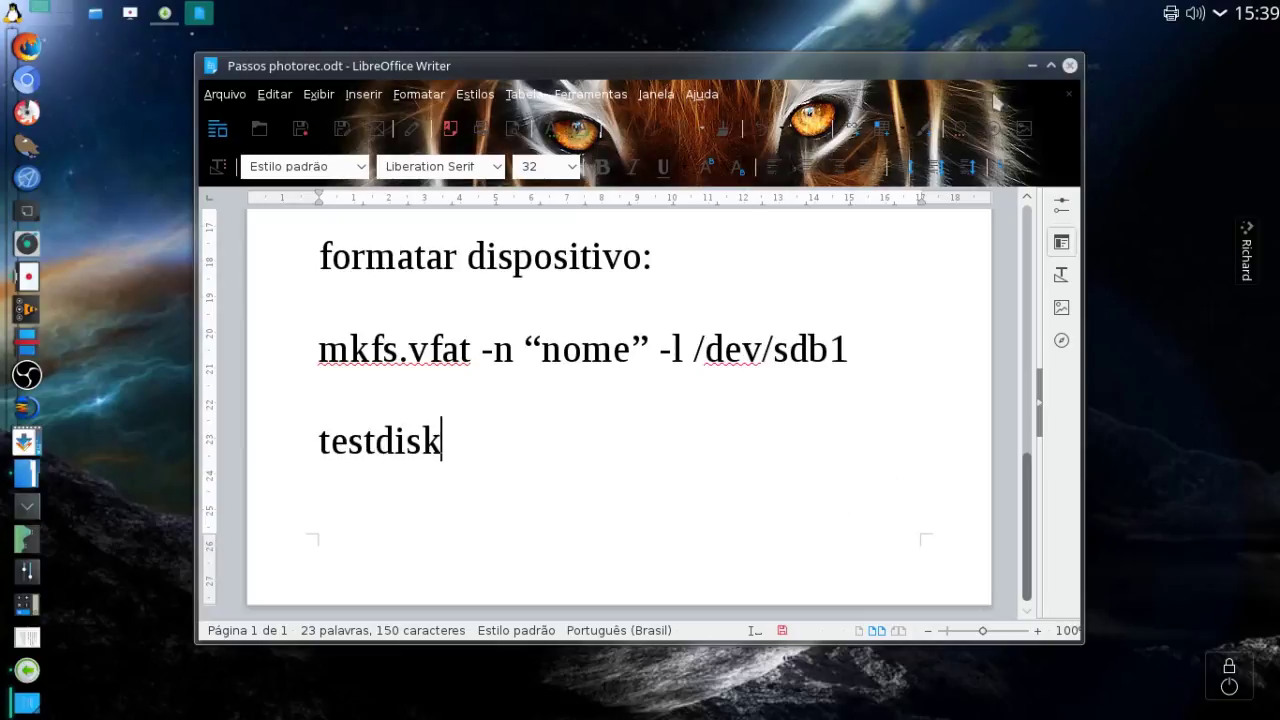
left_click(1031, 66)
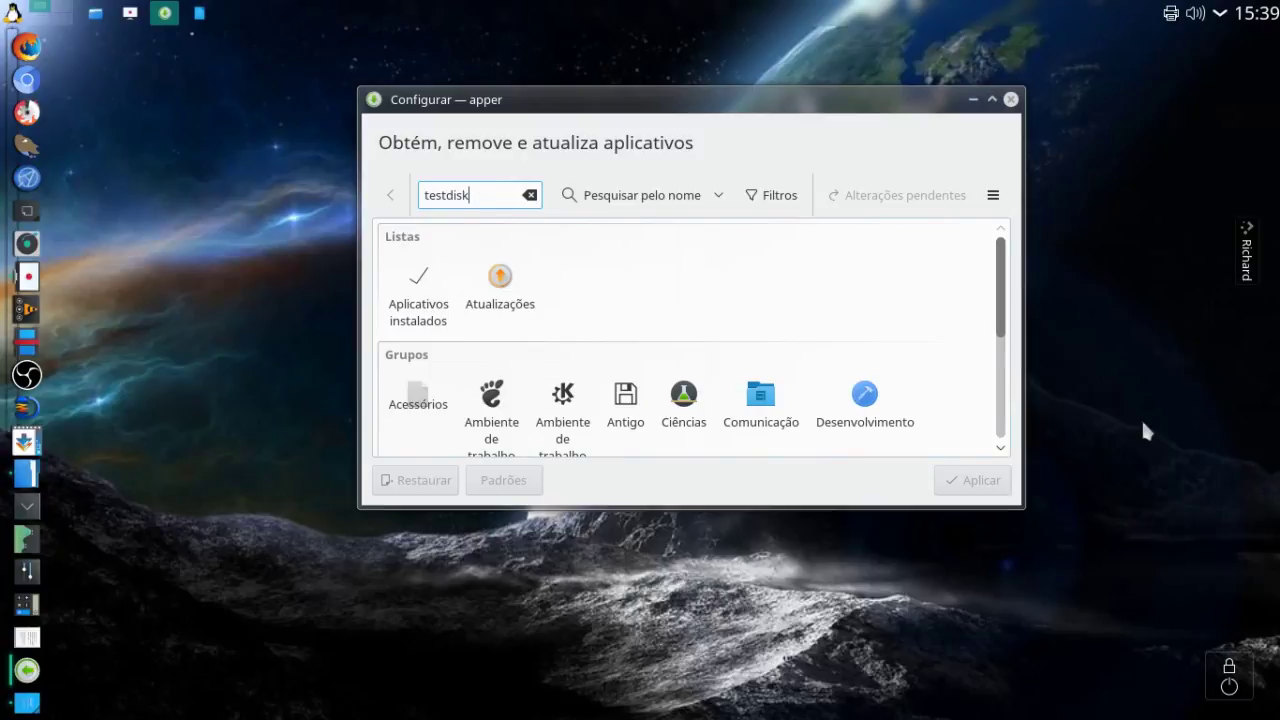
- Run the testdisk package search in Apper and examine the testdisk package's full description, then minimize the window
key("Return")
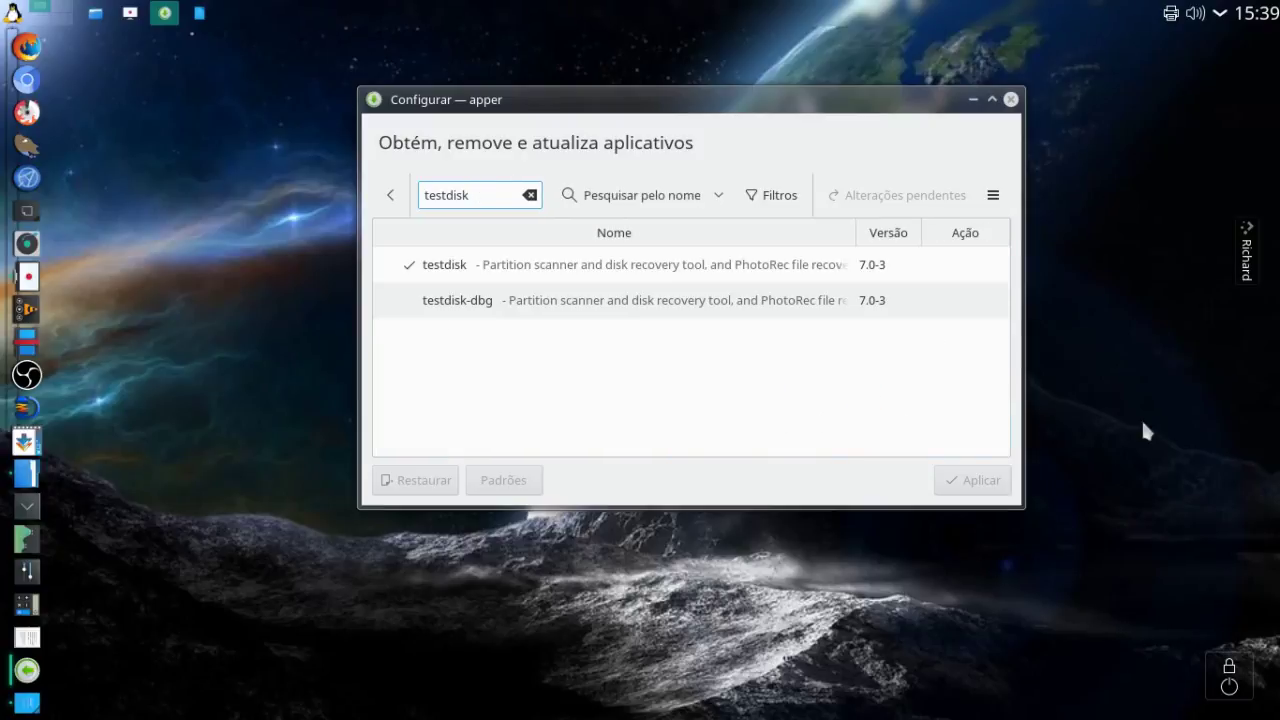
left_click(710, 274)
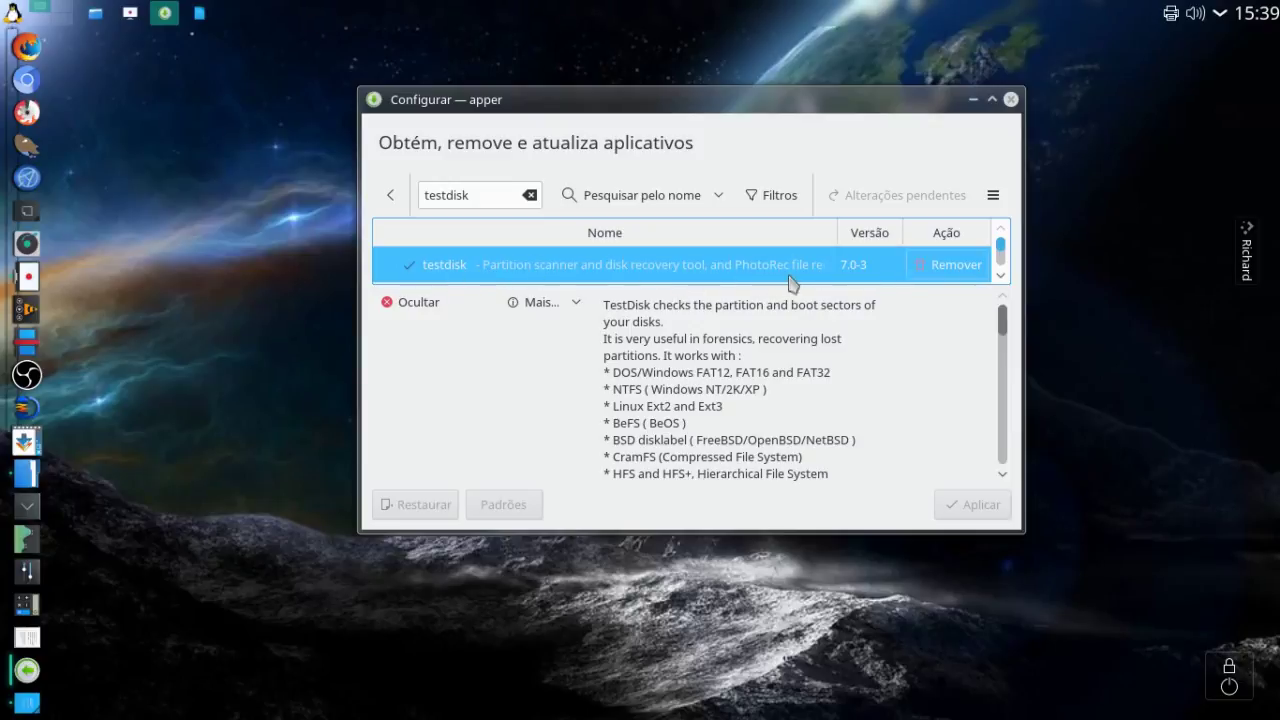
scroll(945, 413, "down", 5)
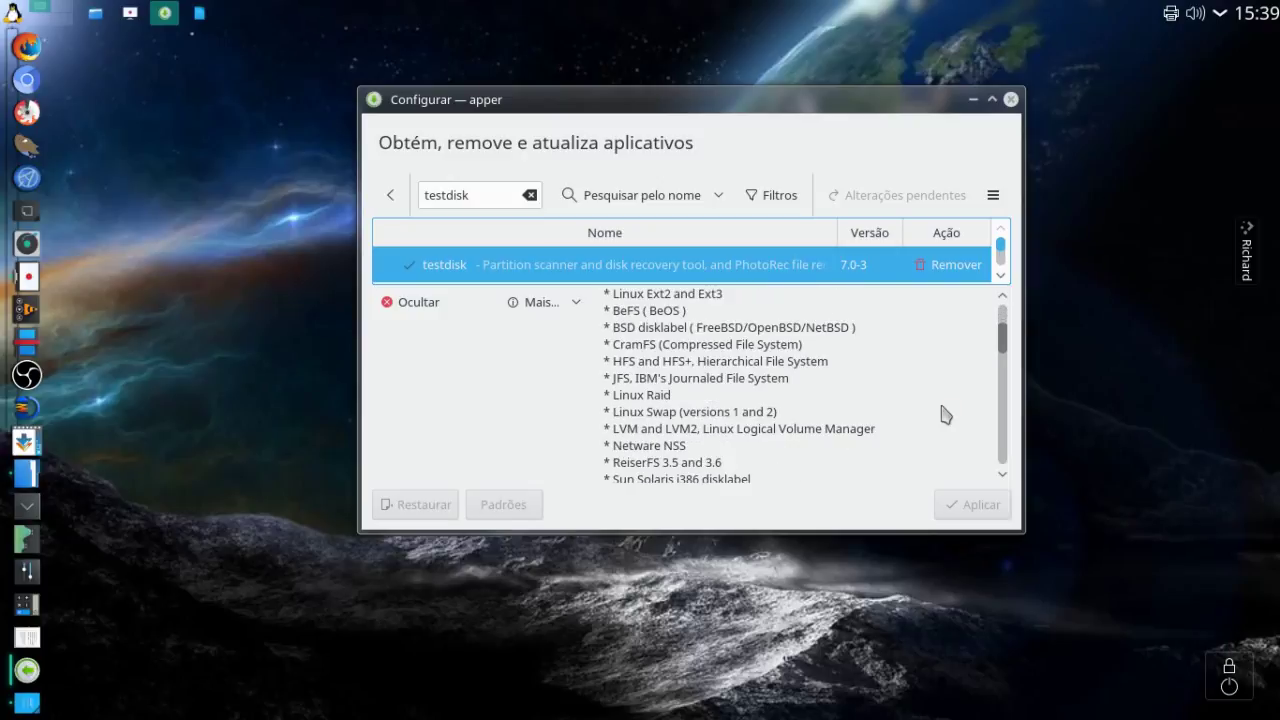
scroll(943, 414, "up", 6)
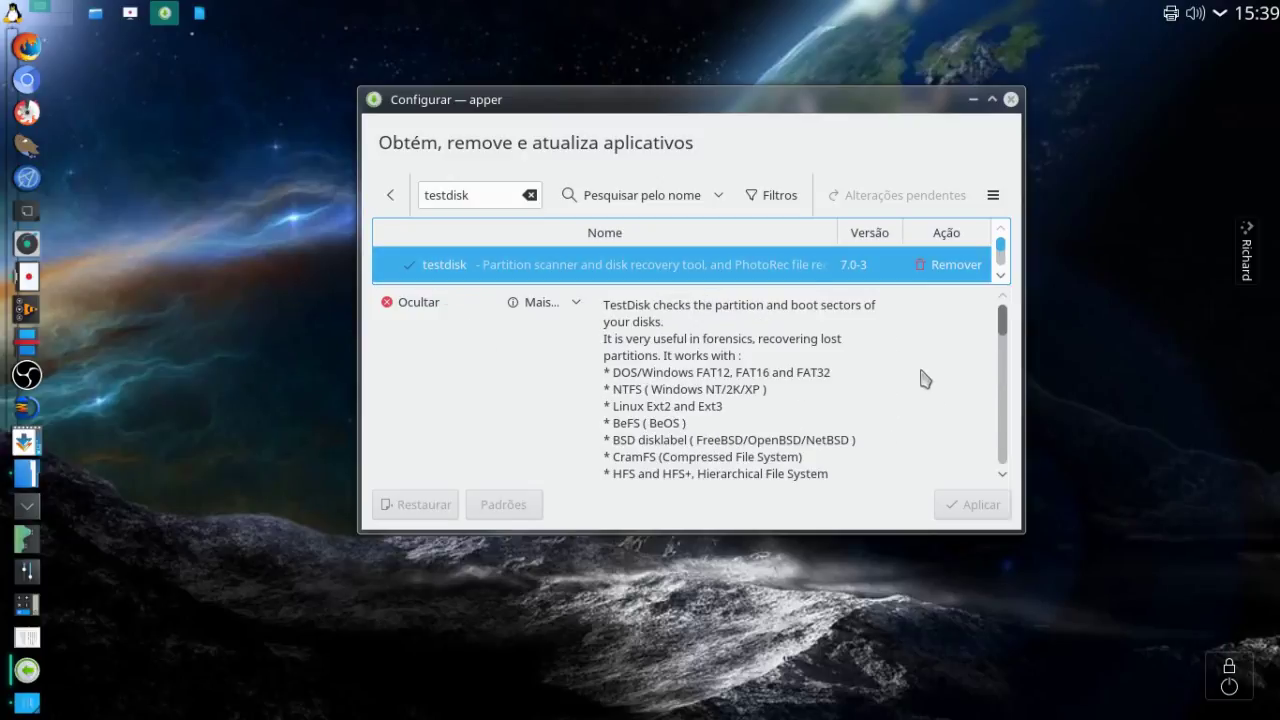
scroll(925, 378, "down", 3)
scroll(925, 378, "down", 4)
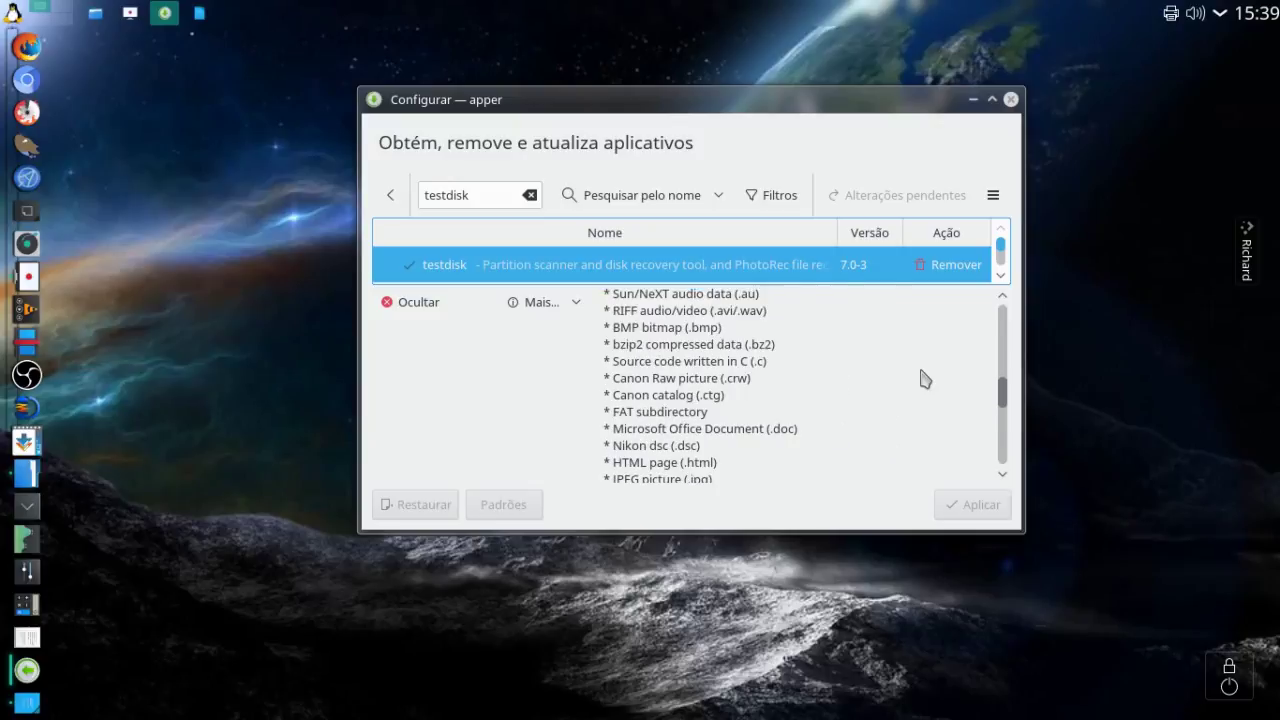
scroll(925, 378, "down", 3)
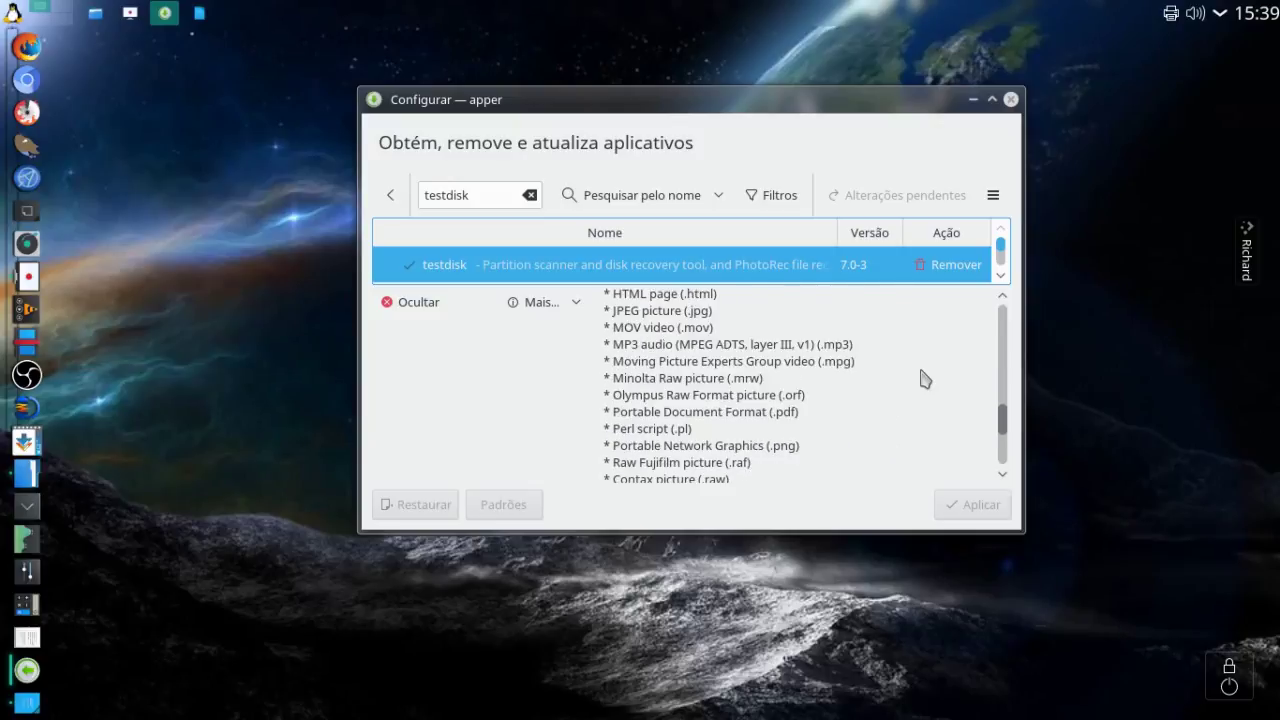
scroll(925, 378, "down", 4)
scroll(925, 378, "up", 12)
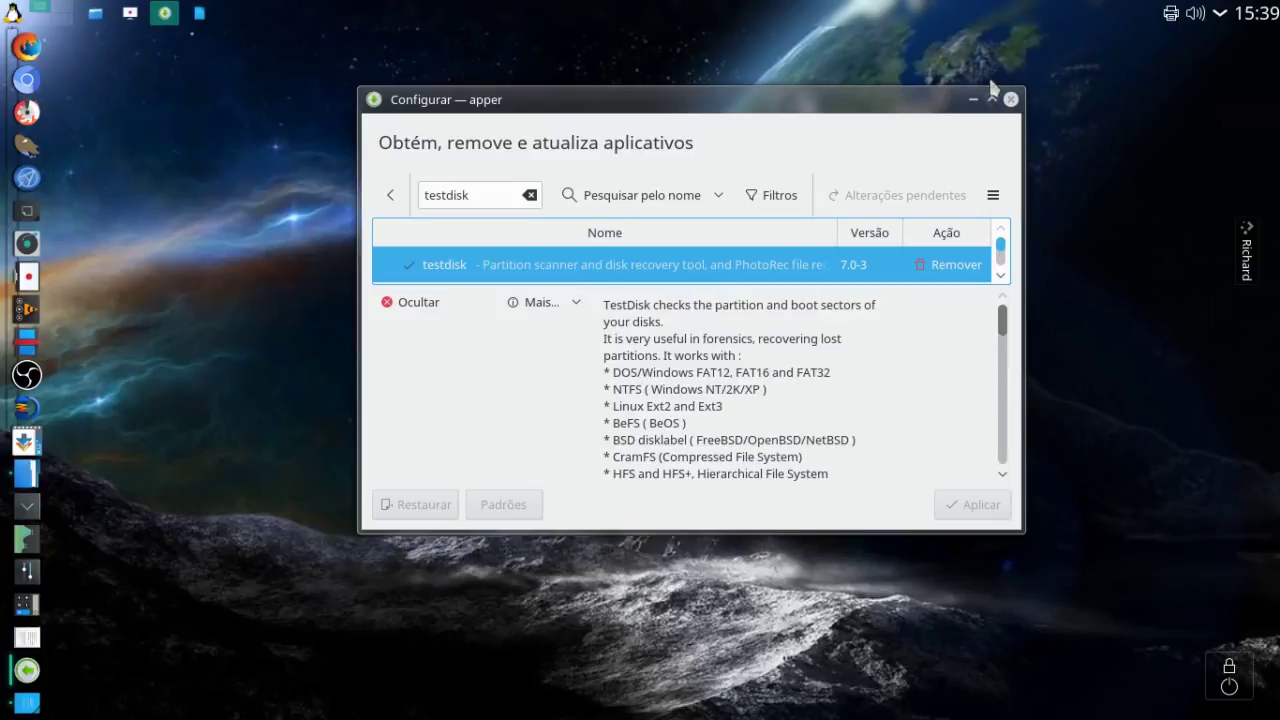
left_click_drag(930, 108, 845, 106)
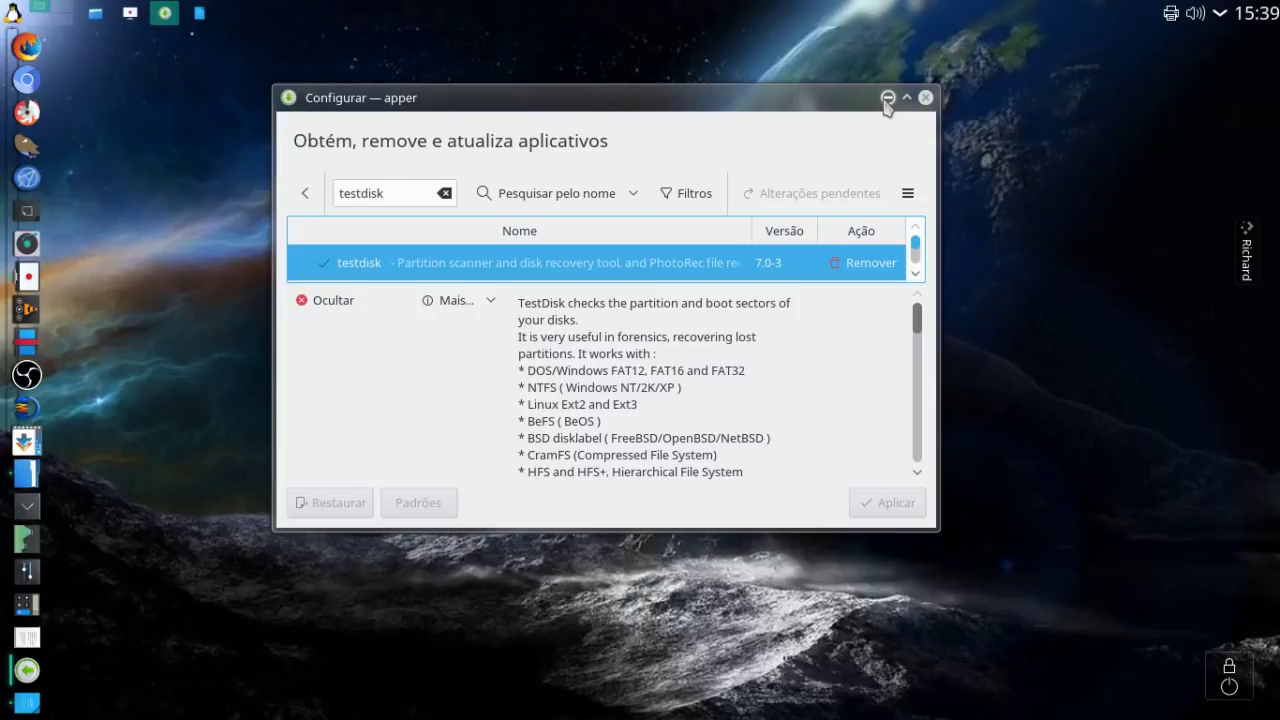
left_click(886, 99)
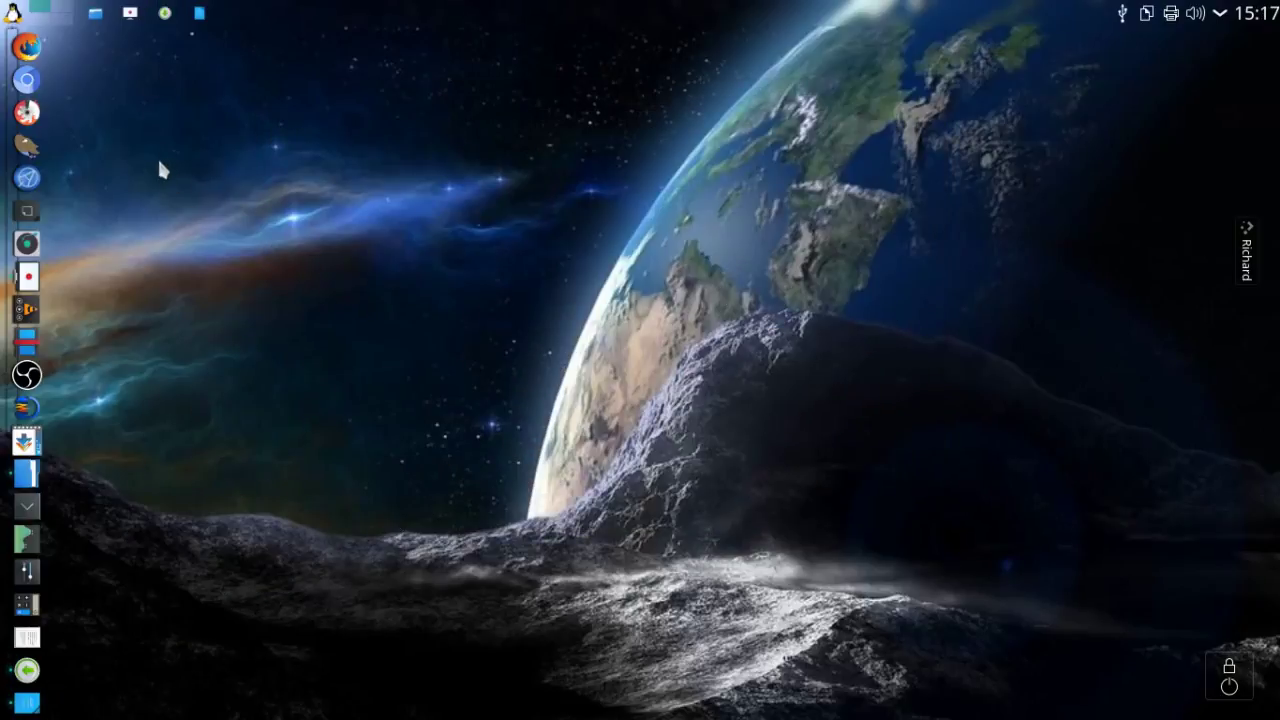
- Permanently delete the PHOTOREC folder from the home folder in Dolphin
left_click(95, 12)
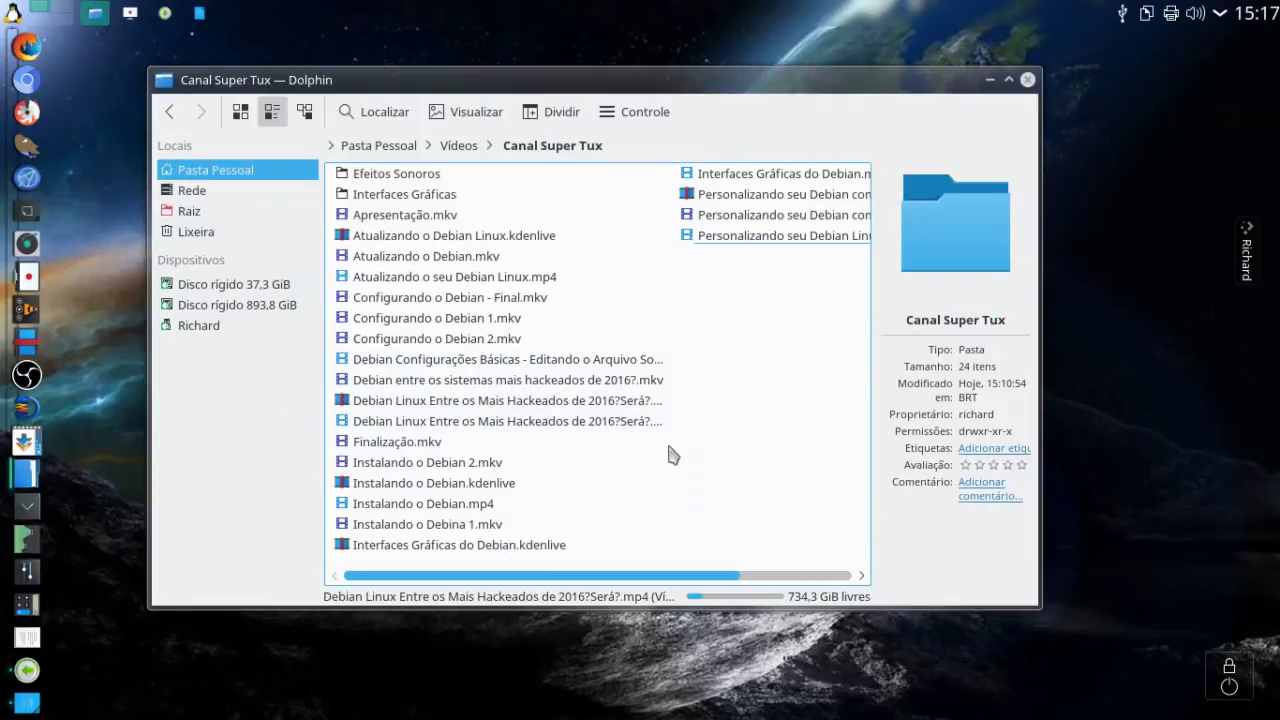
left_click(386, 148)
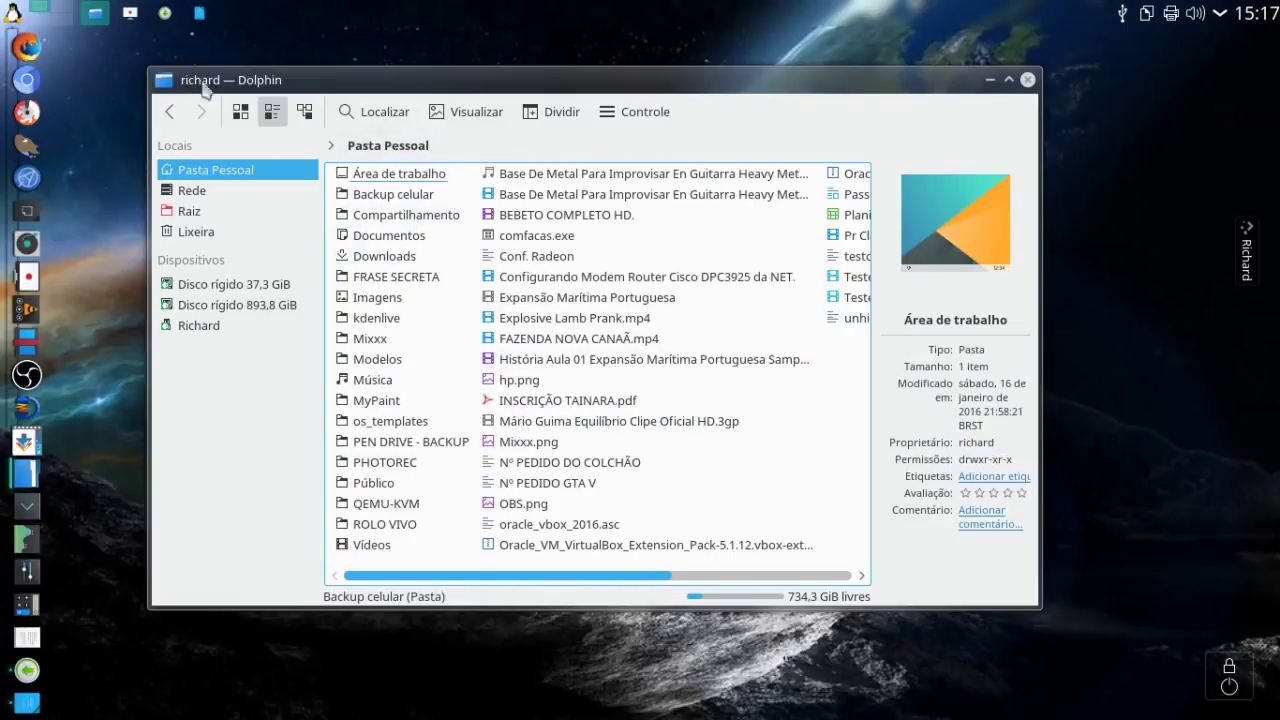
left_click(405, 464)
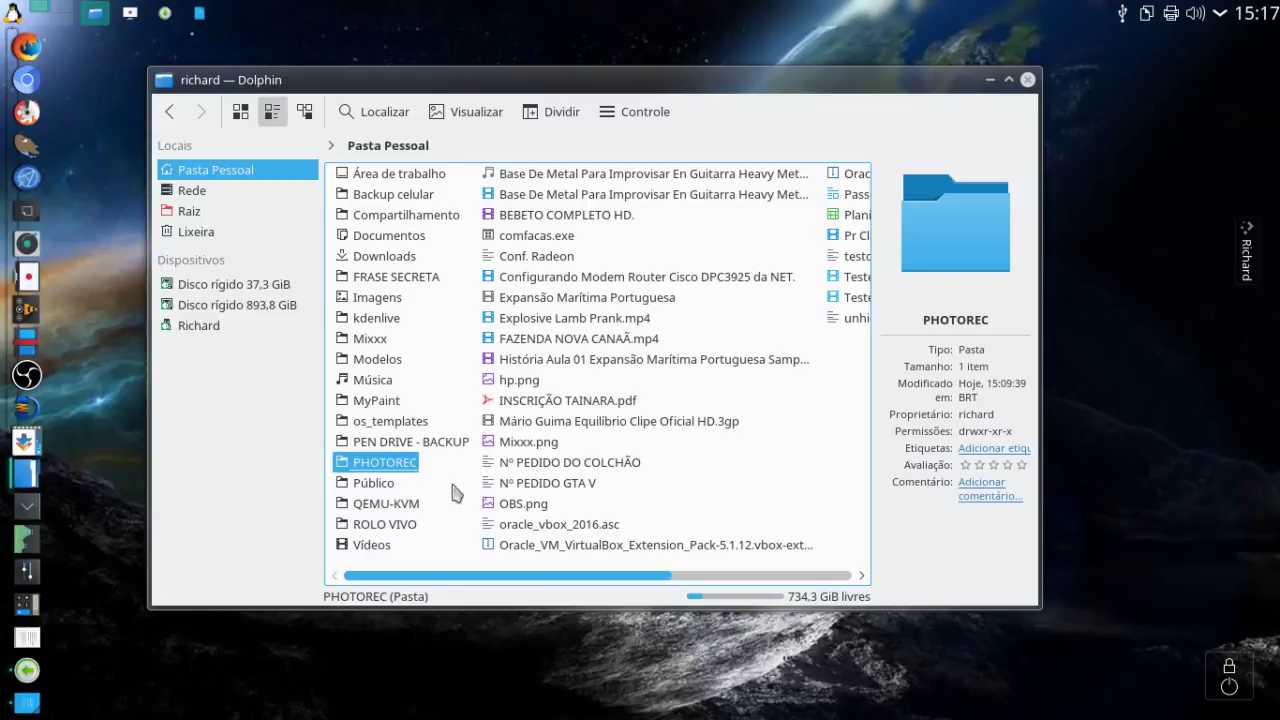
key("shift+Delete")
left_click(585, 463)
left_click_drag(895, 80, 930, 90)
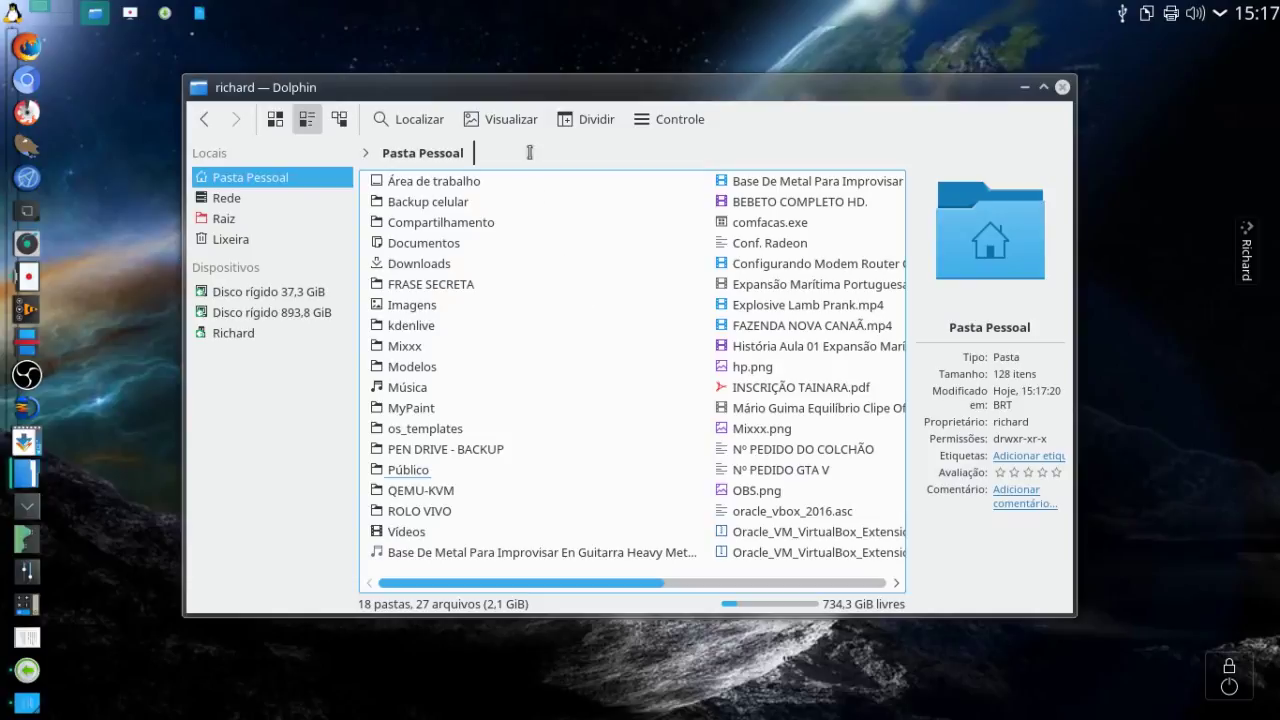
mouse_move(595, 90)
left_mouse_down()
mouse_move(657, 87)
mouse_move(597, 94)
left_mouse_up()
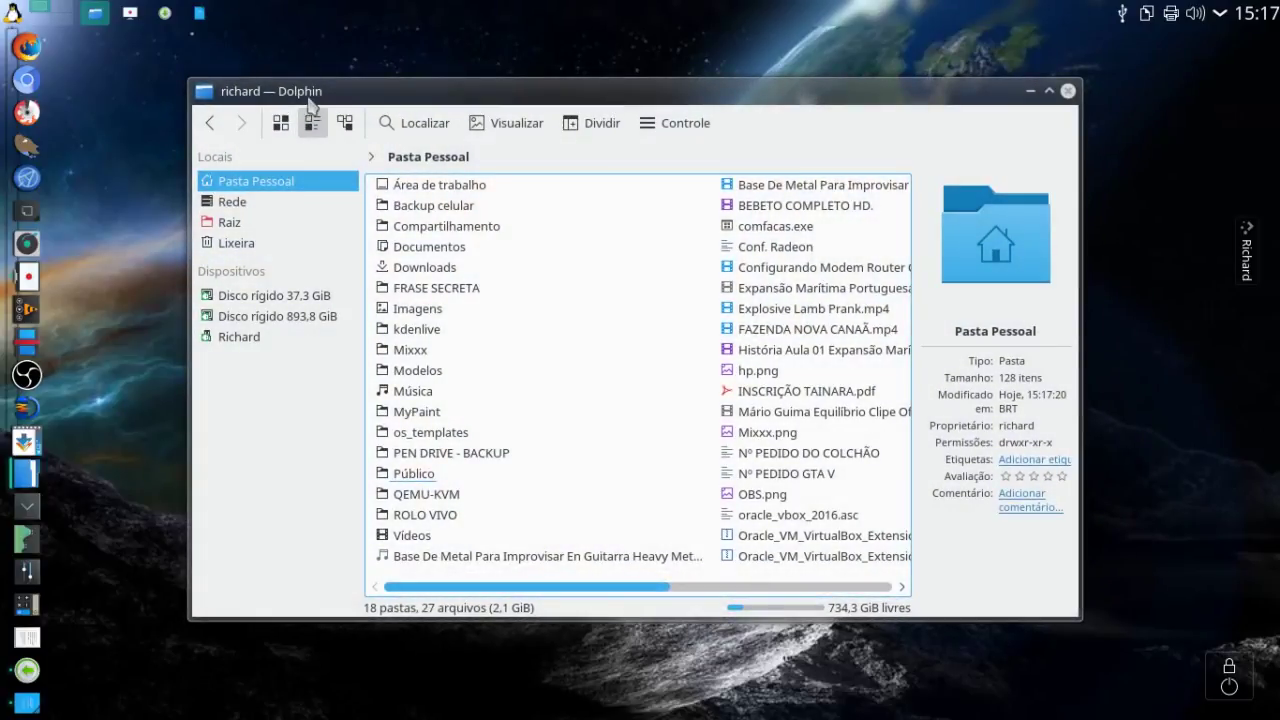
right_click(578, 310)
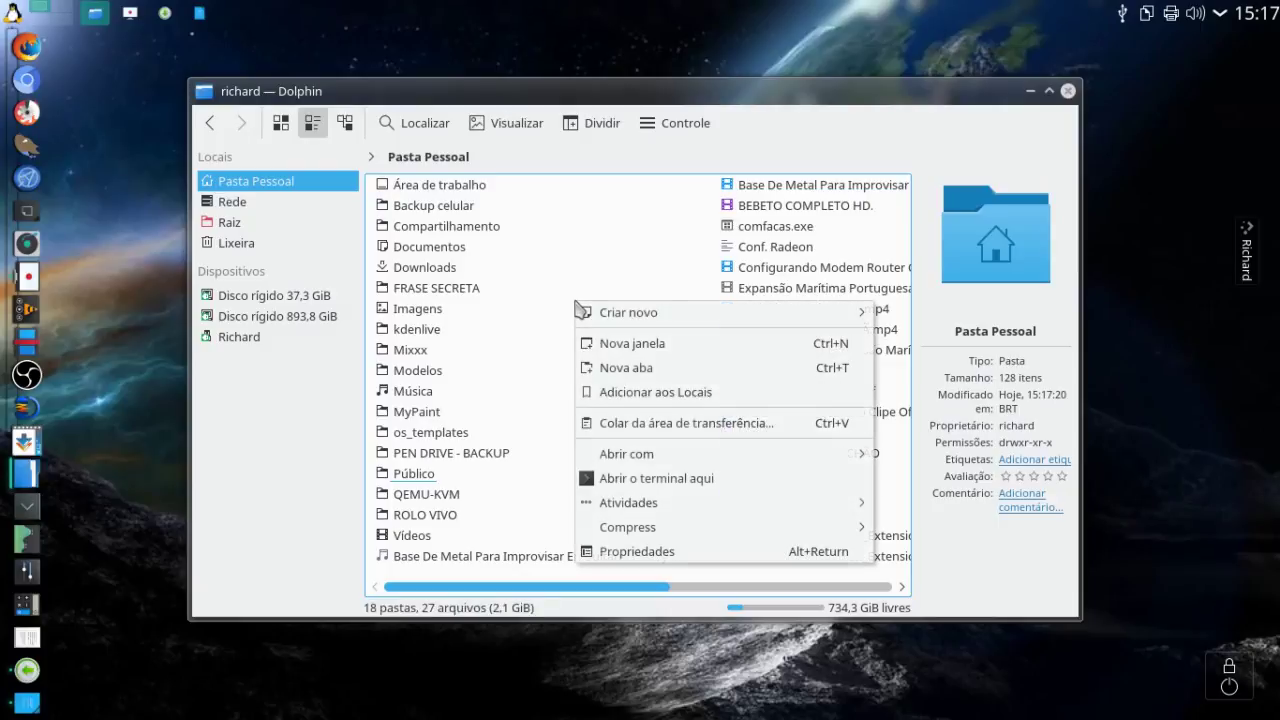
mouse_move(580, 312)
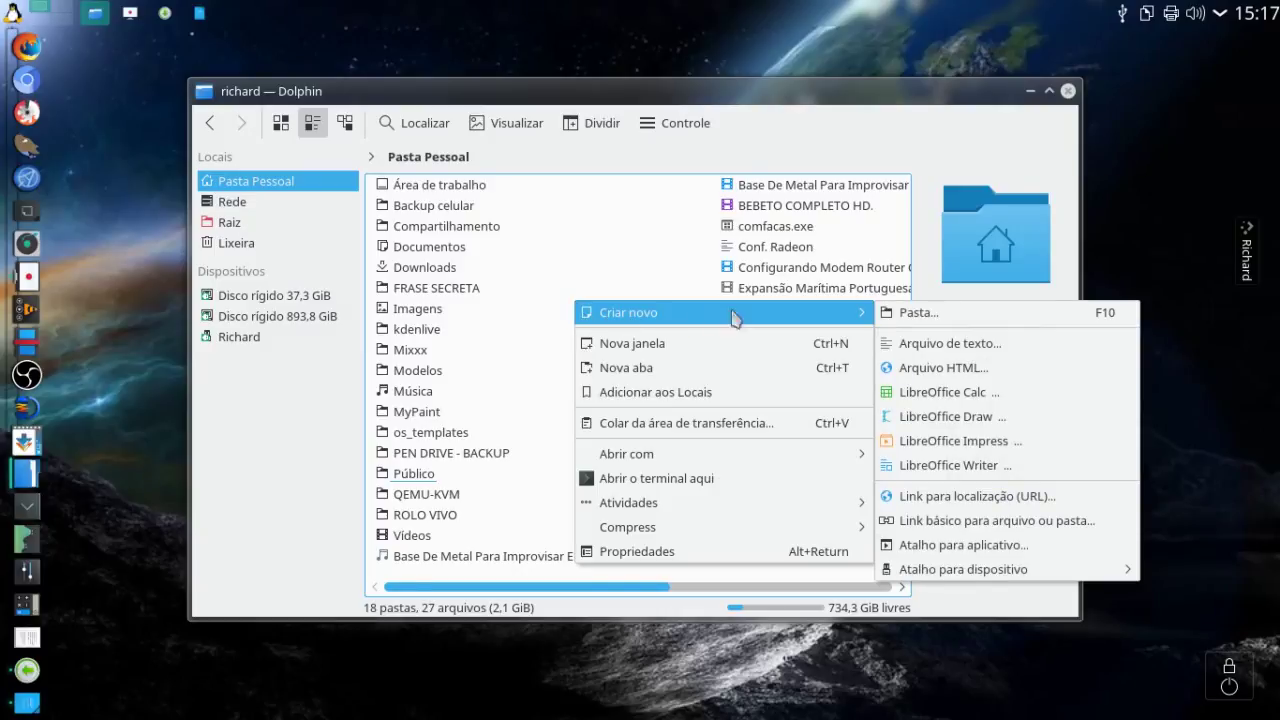
left_click(942, 320)
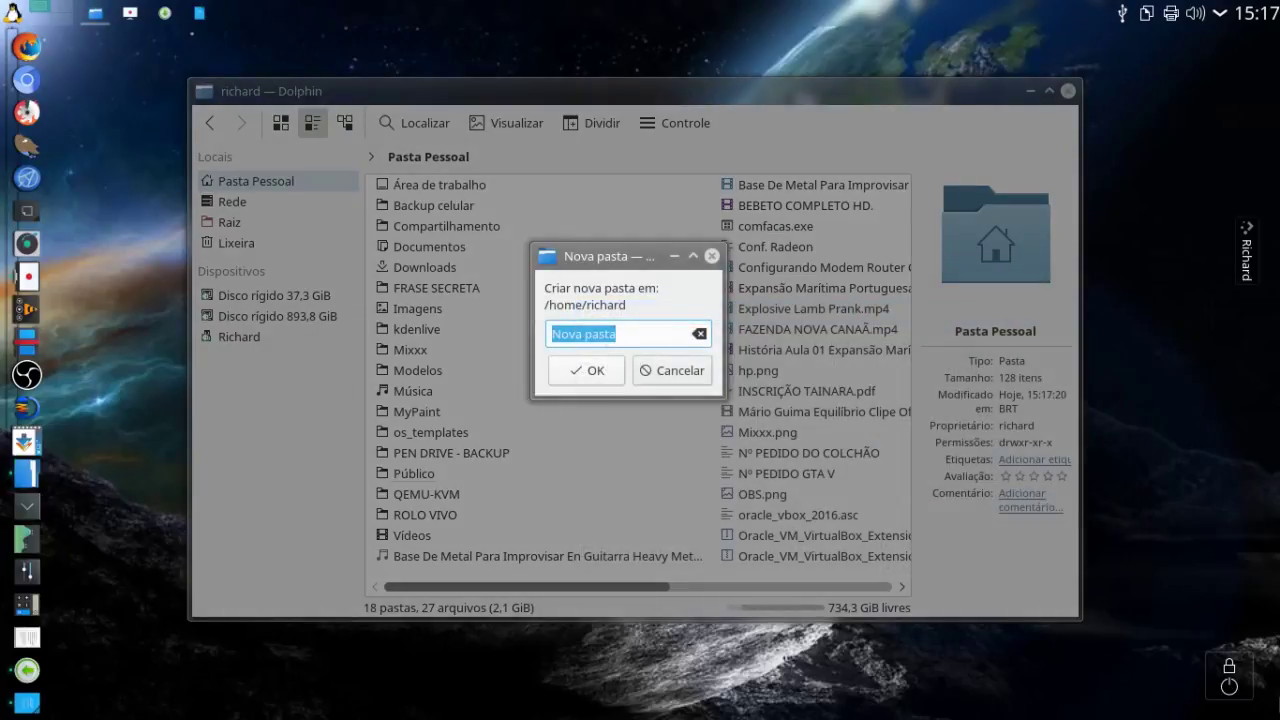
key("BackSpace")
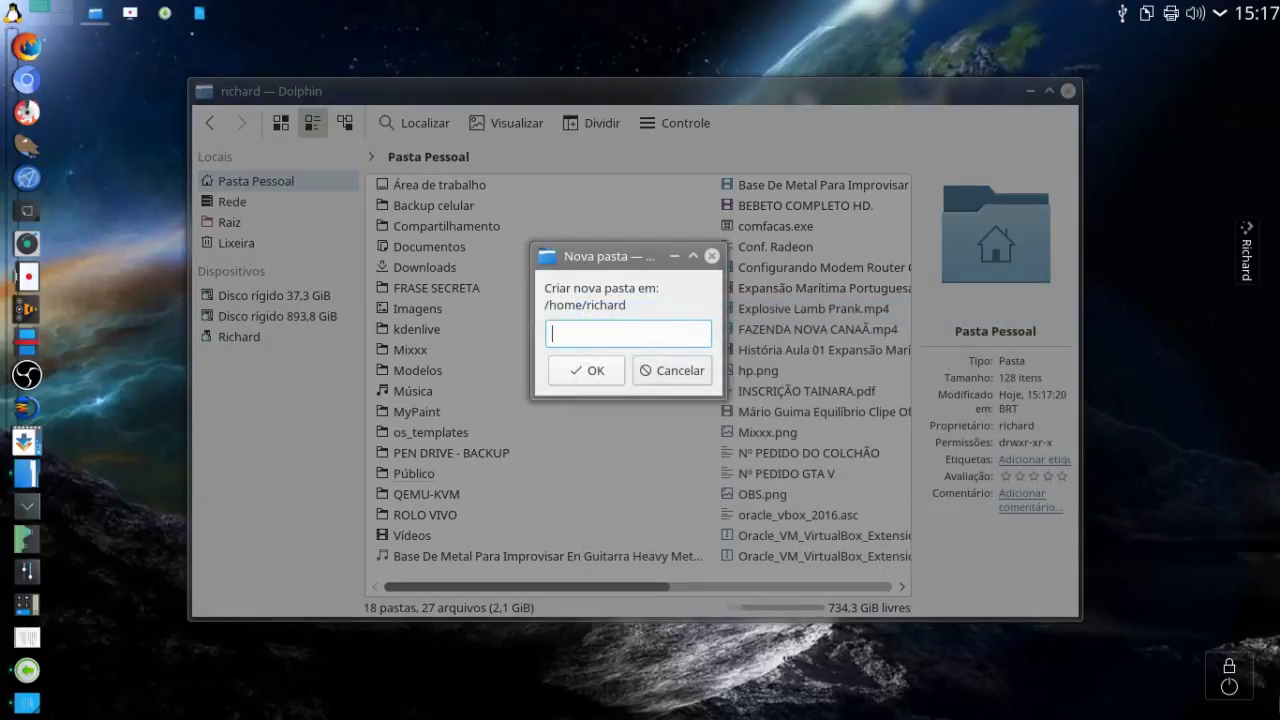
type("PHOTOREC")
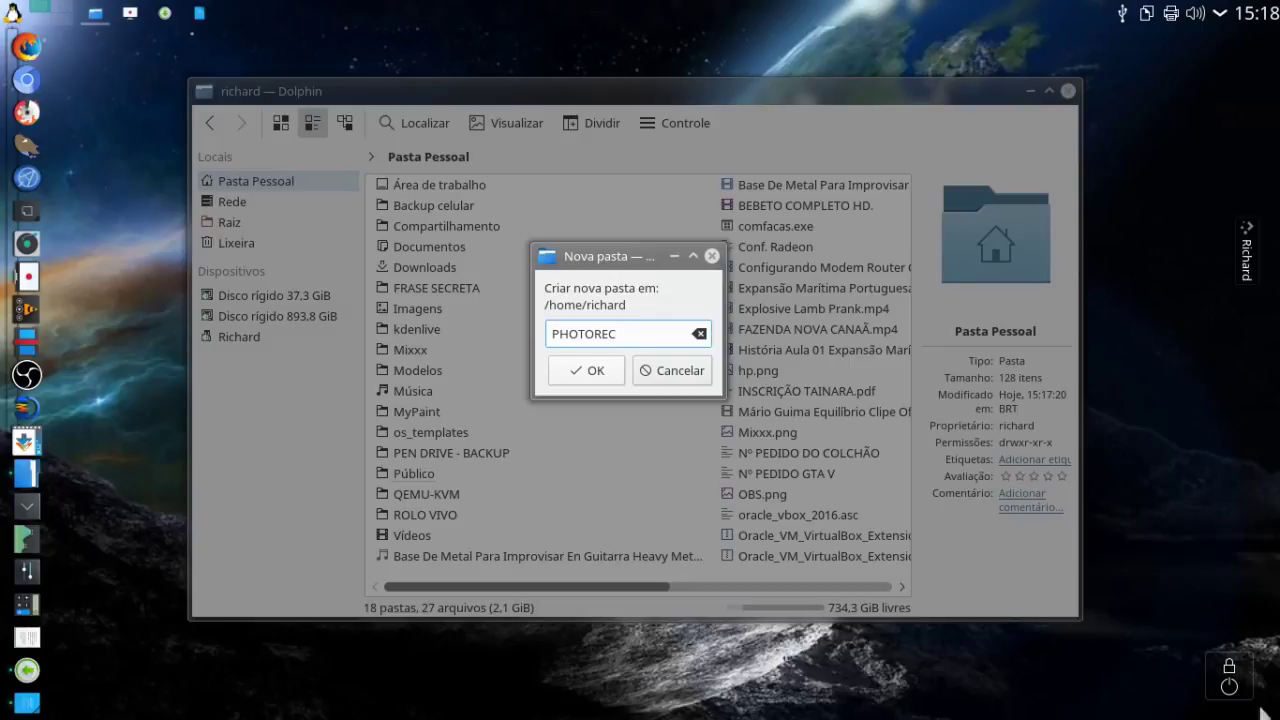
left_click(676, 378)
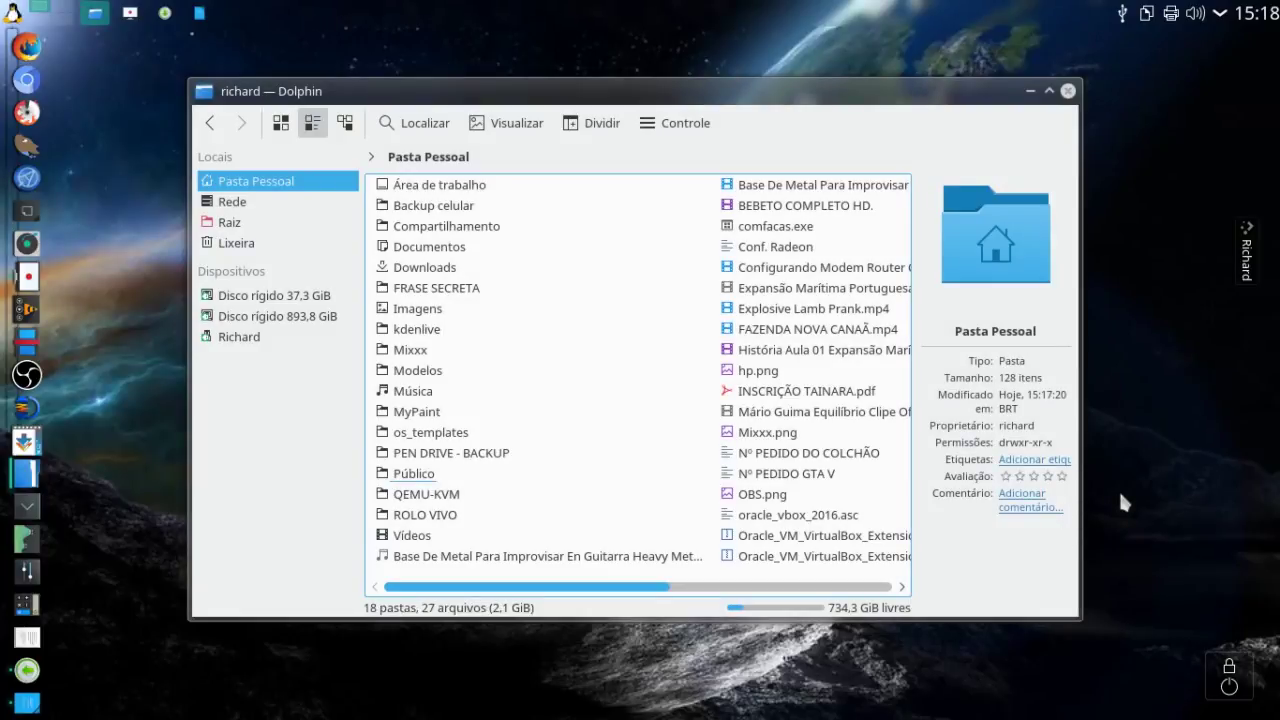
- Show Dolphin's embedded terminal for the home folder and clear its earlier output
key("F4")
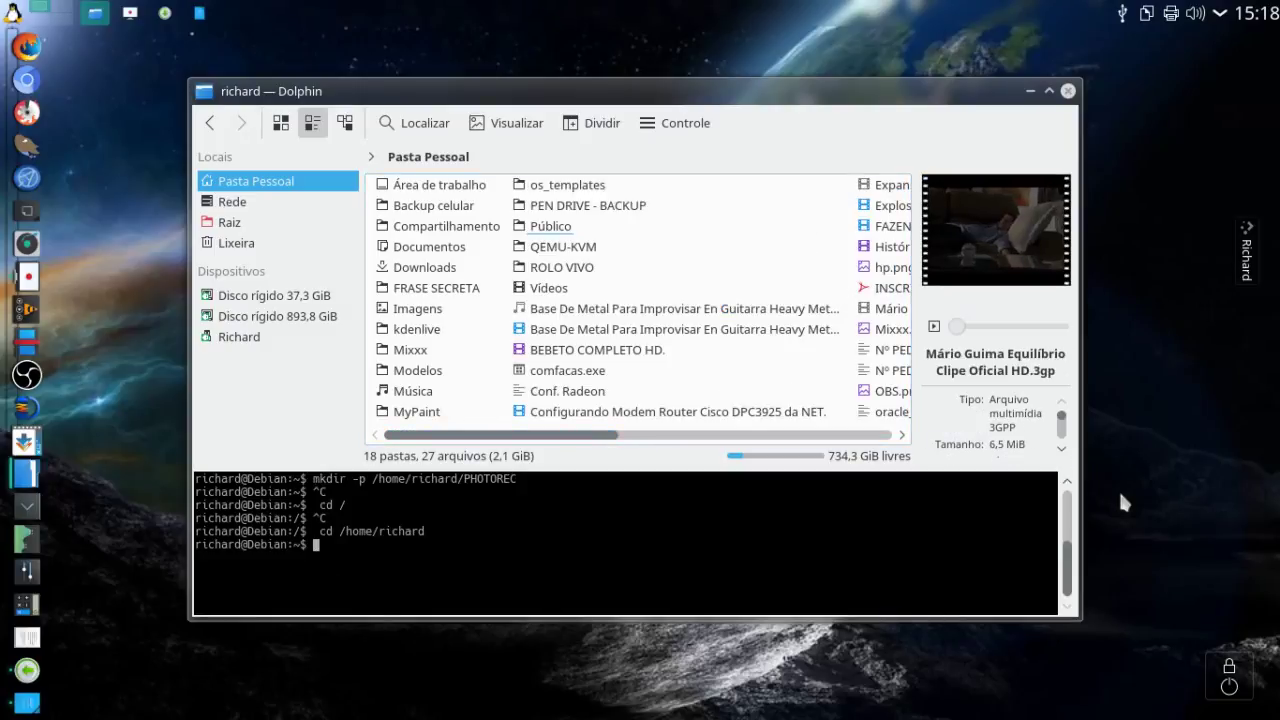
key("ctrl+l")
key("Return")
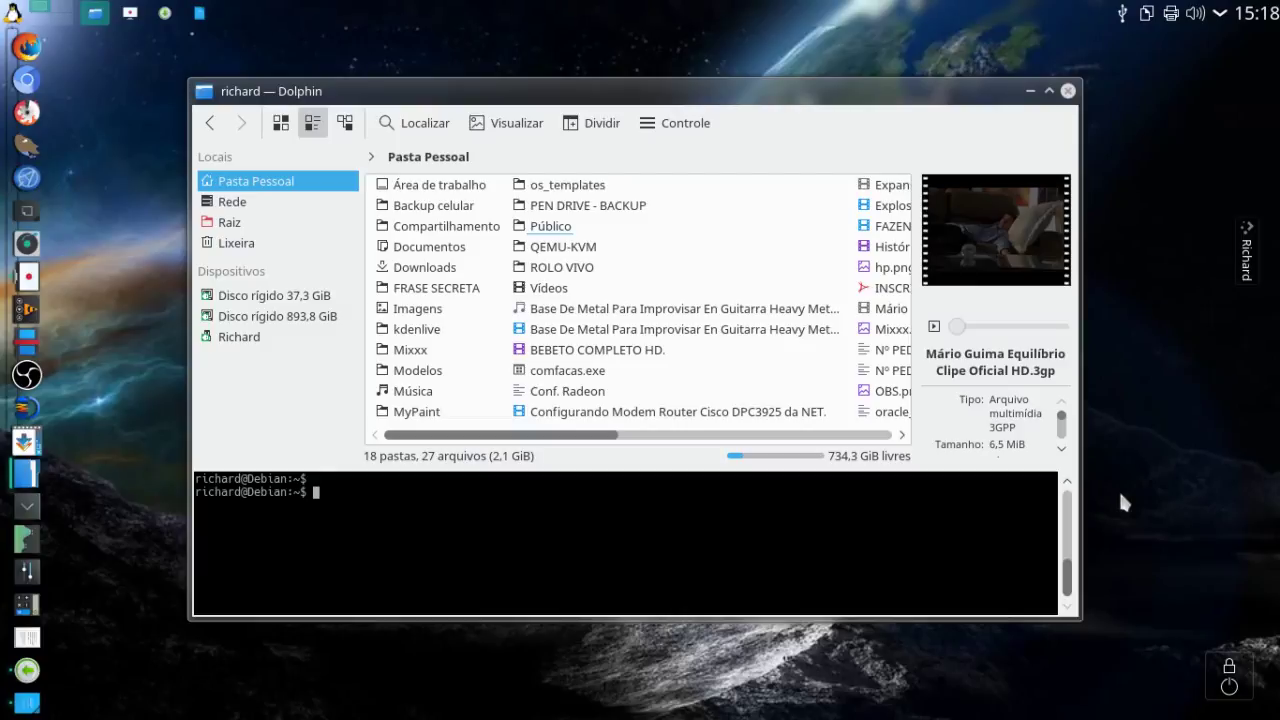
- Begin a "mkdir -p" command in Dolphin's embedded terminal and paste in the home folder's path copied from the file manager's current location
type("mikdir")
key("BackSpace")
key("BackSpace")
key("BackSpace")
type("di")
left_click(480, 157)
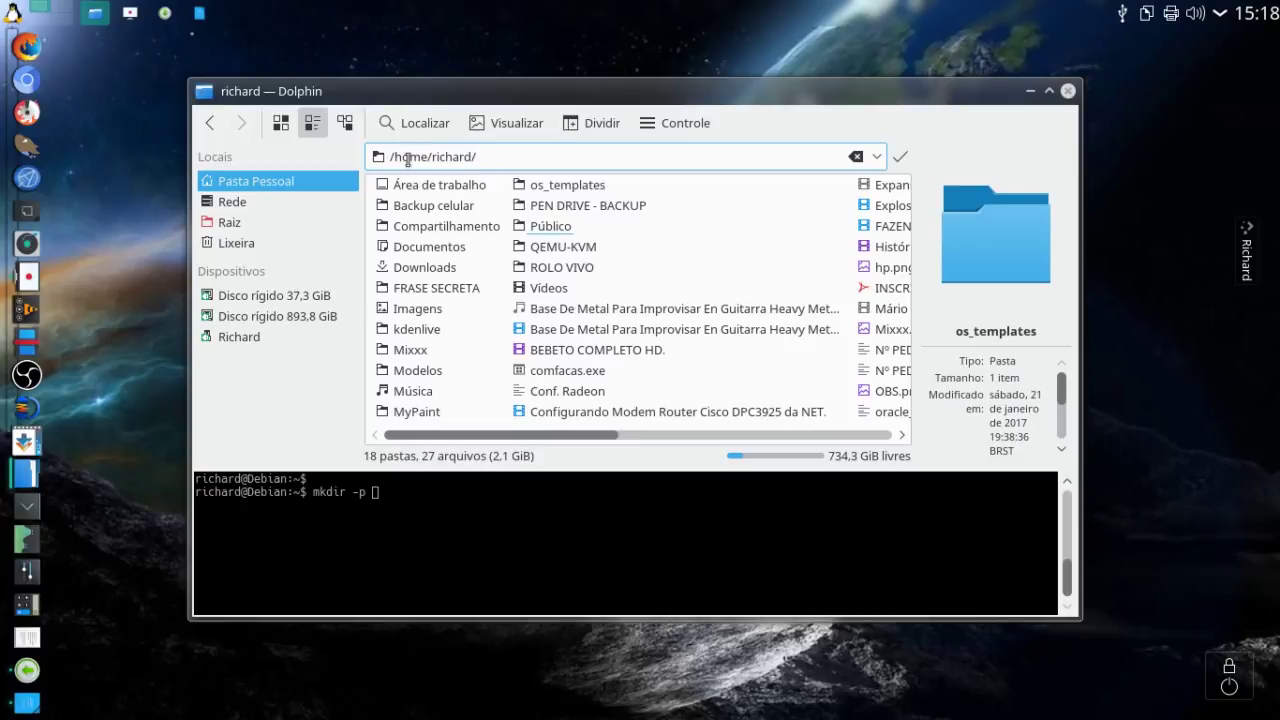
left_click_drag(388, 157, 487, 163)
key("ctrl+c")
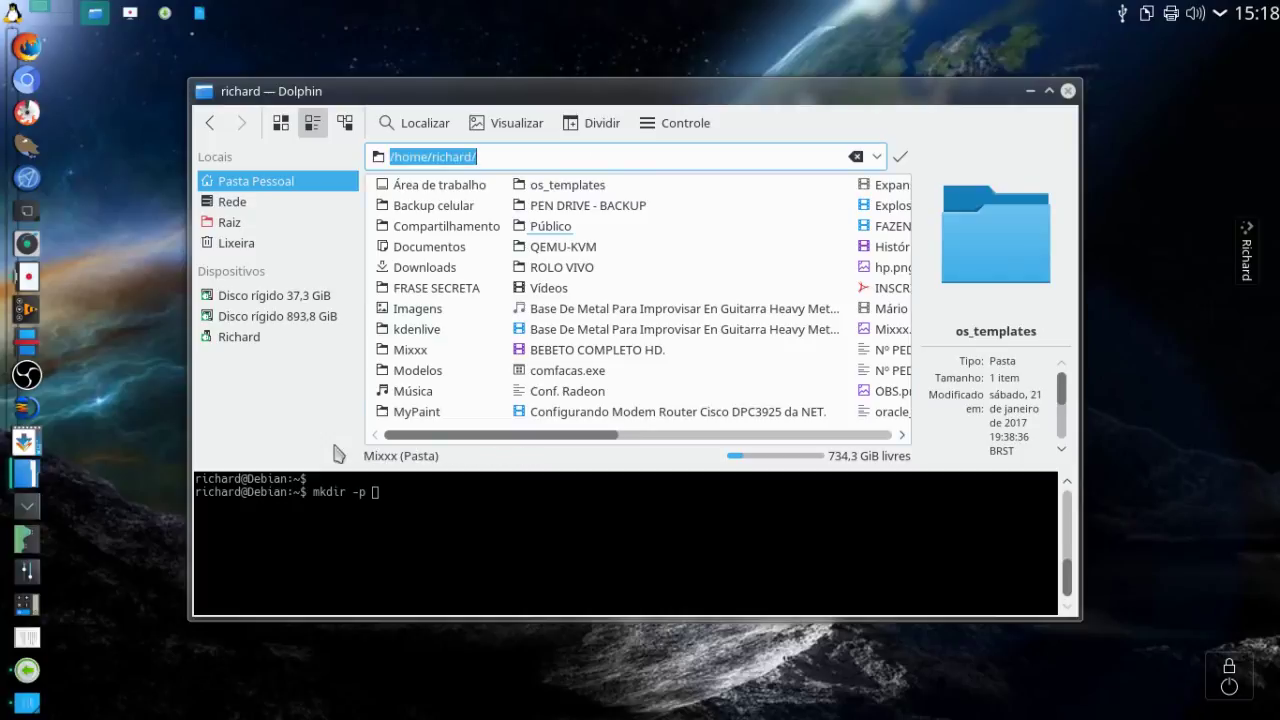
left_click(376, 492)
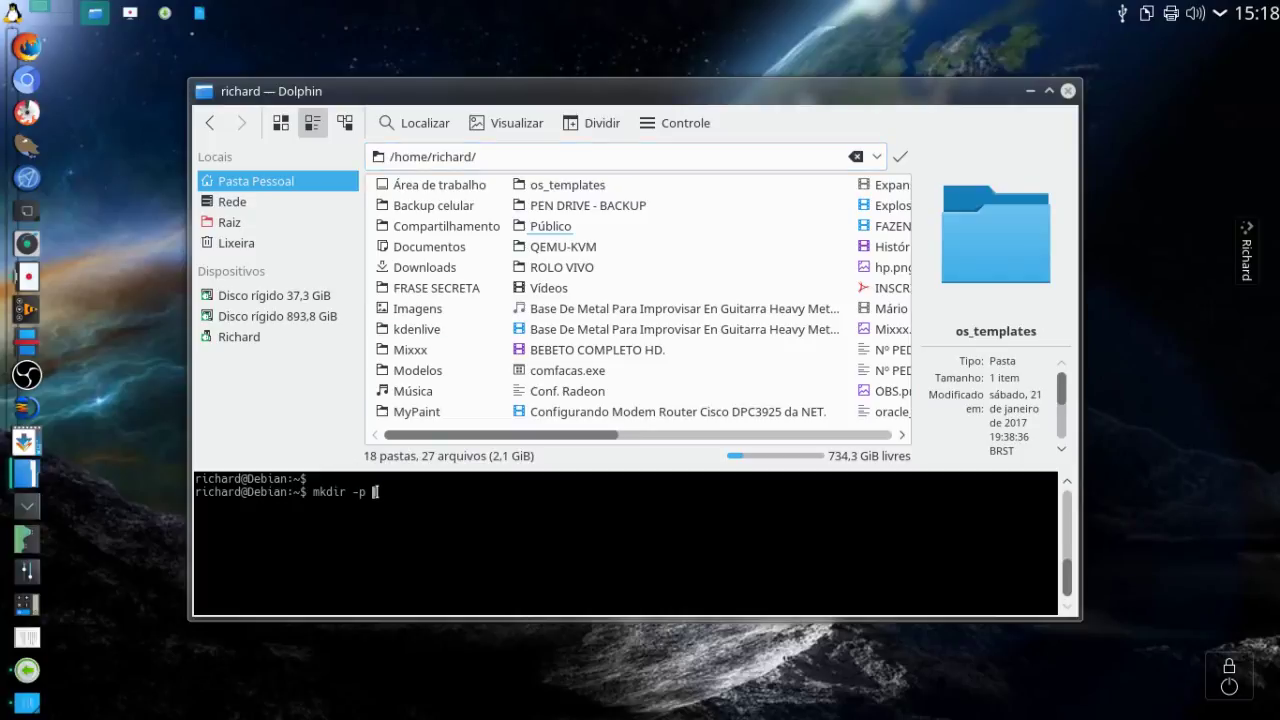
right_click(377, 493)
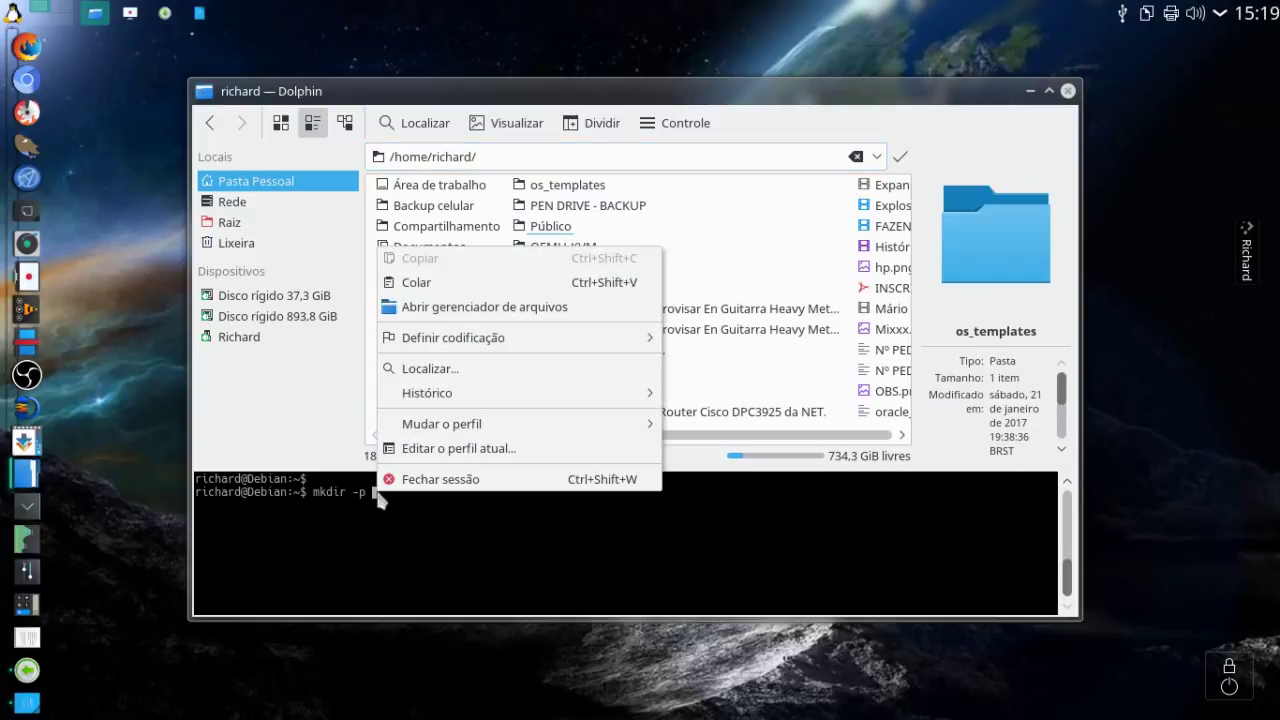
left_click(418, 284)
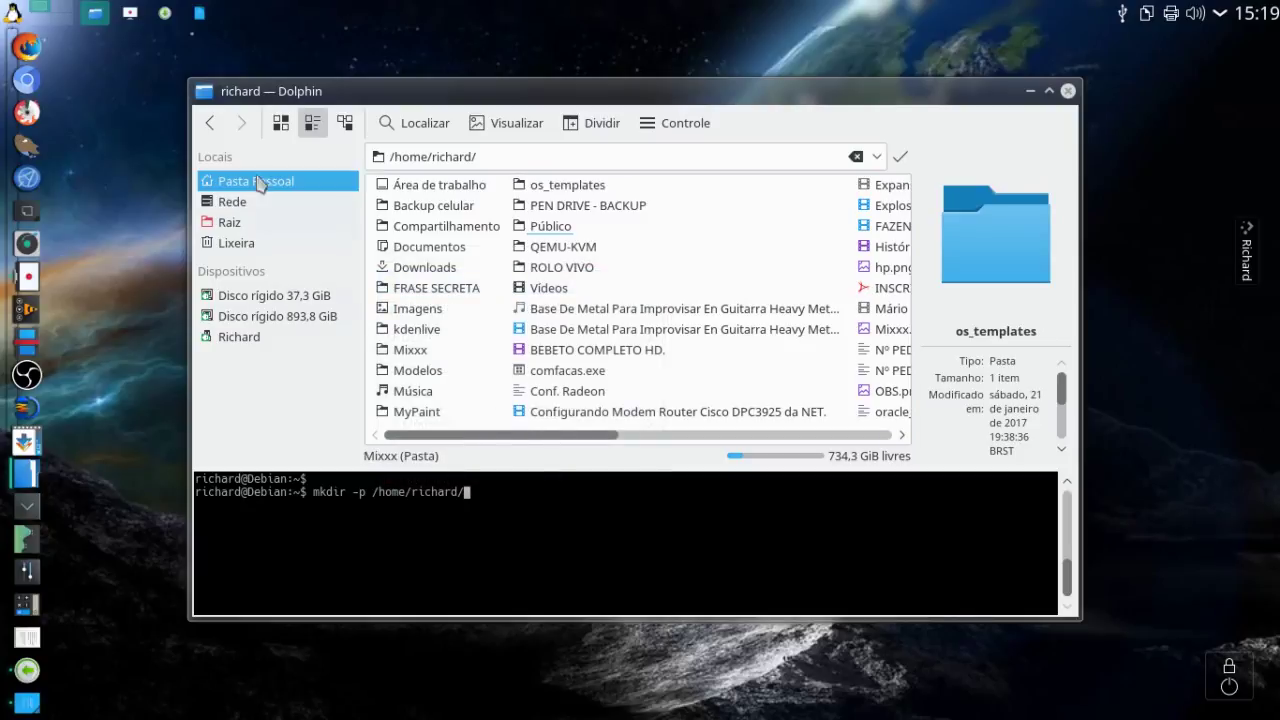
- Check the mkdir syntax in the Writer notes, and complete and run the command with PHOTOREC as the new folder's name
left_click(199, 13)
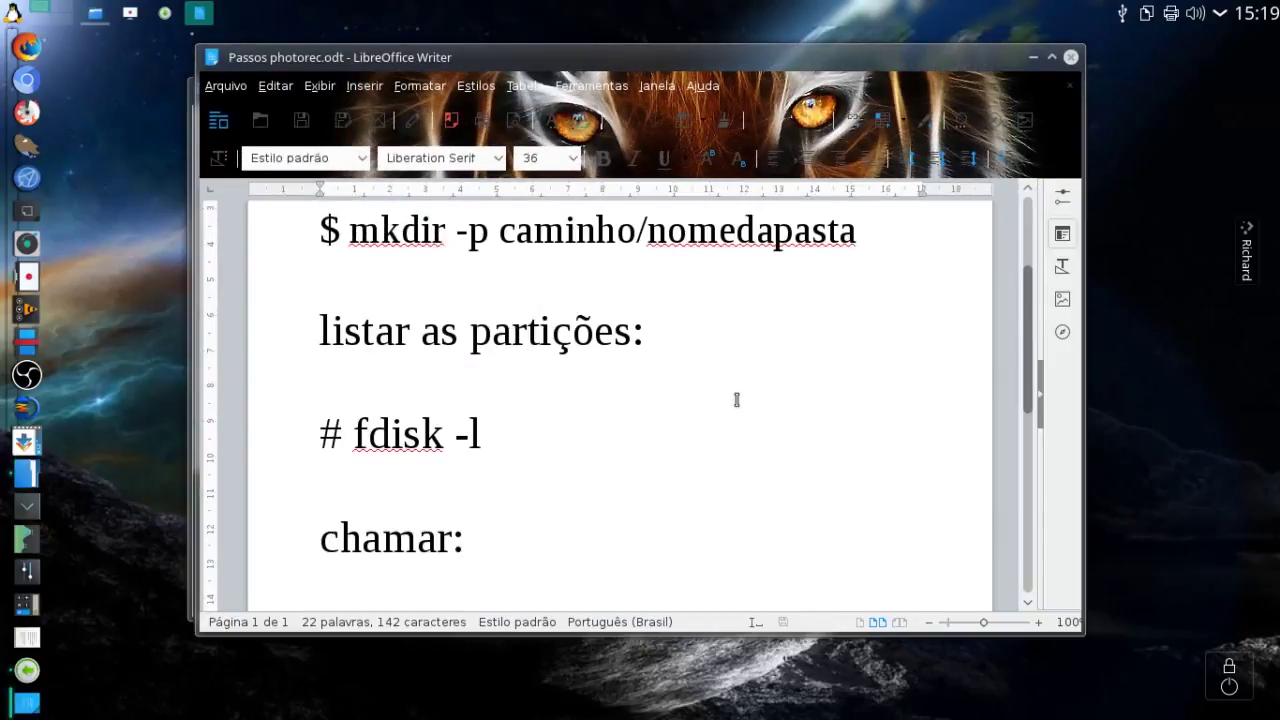
scroll(737, 397, "up", 1)
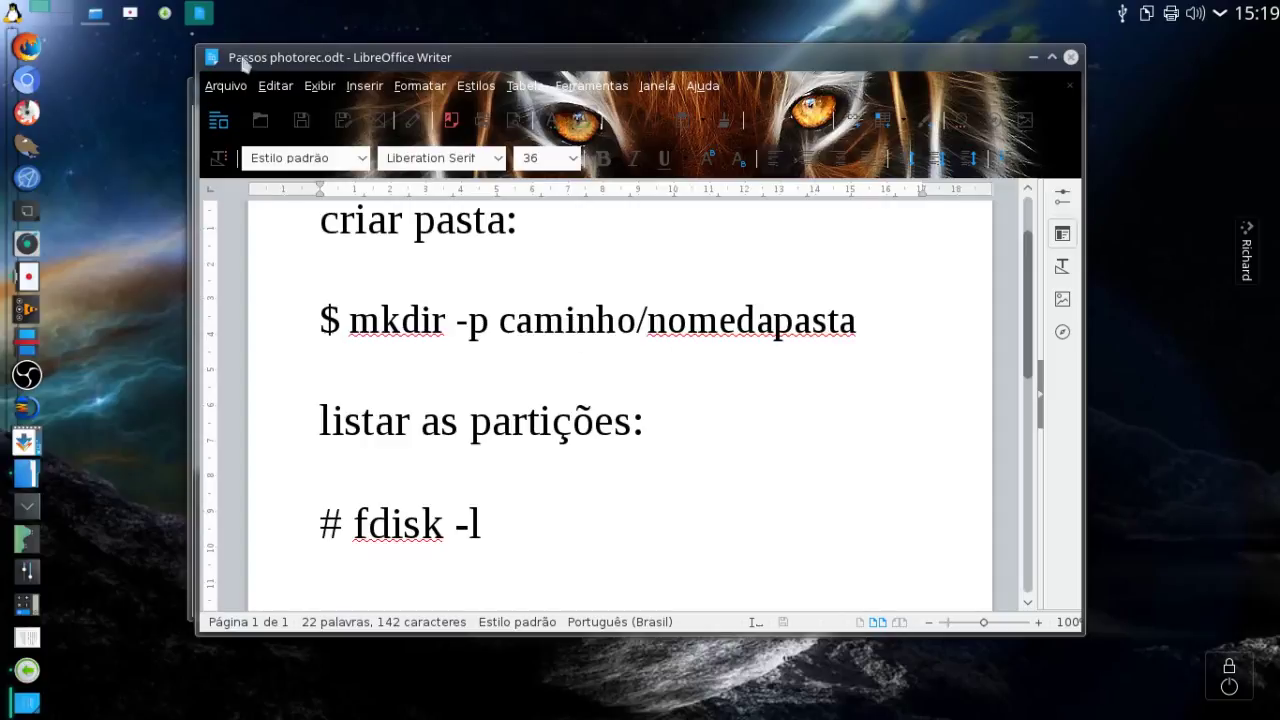
left_click(95, 22)
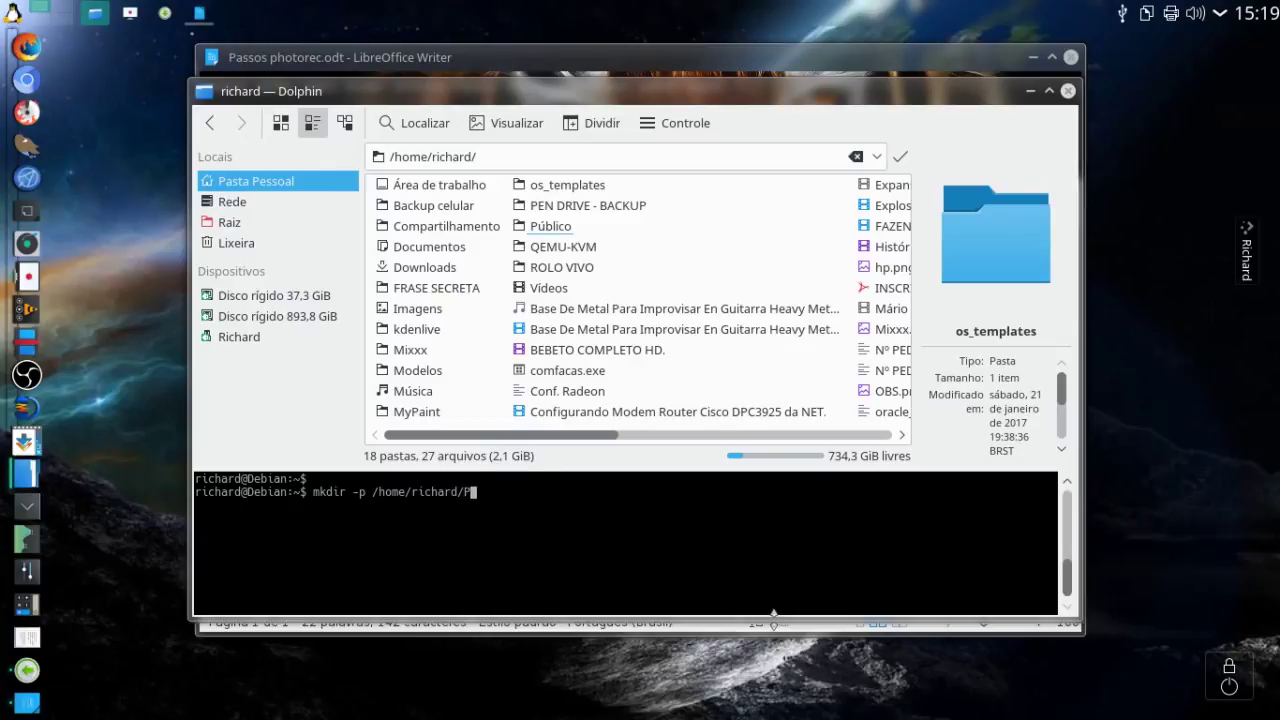
type("OTOREC")
key("Return")
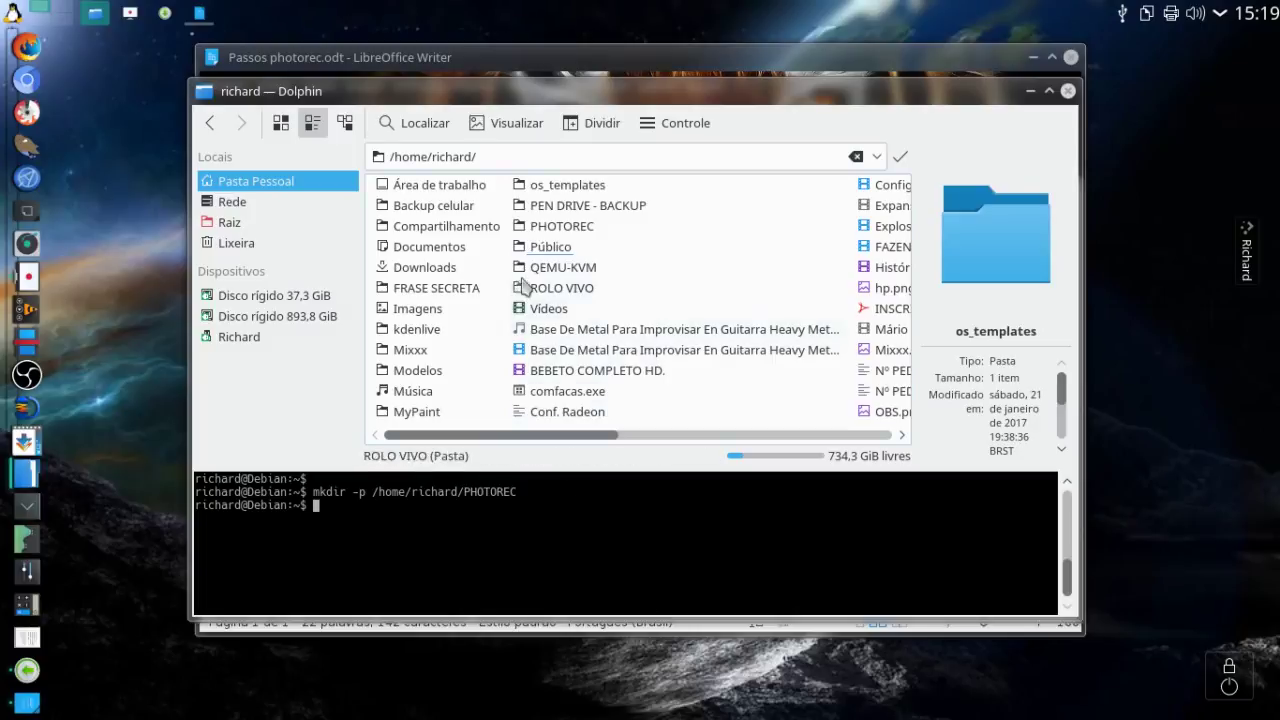
left_click_drag(644, 227, 705, 246)
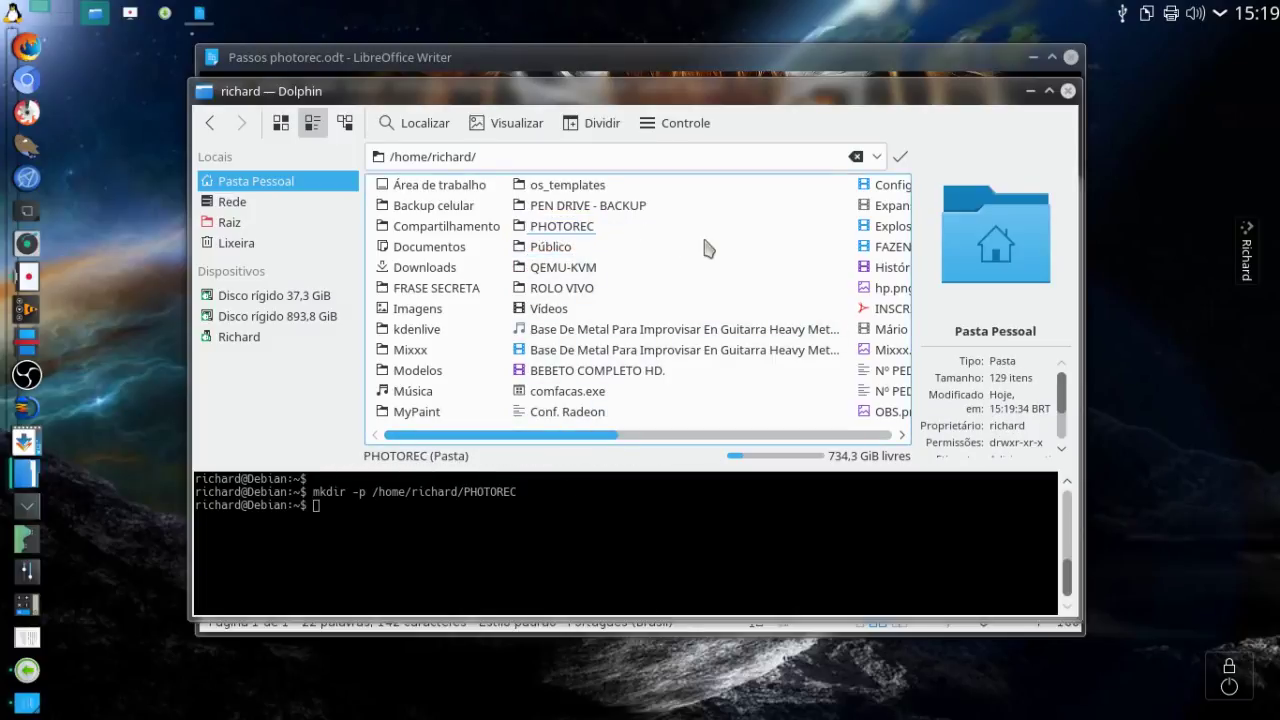
left_click(569, 517)
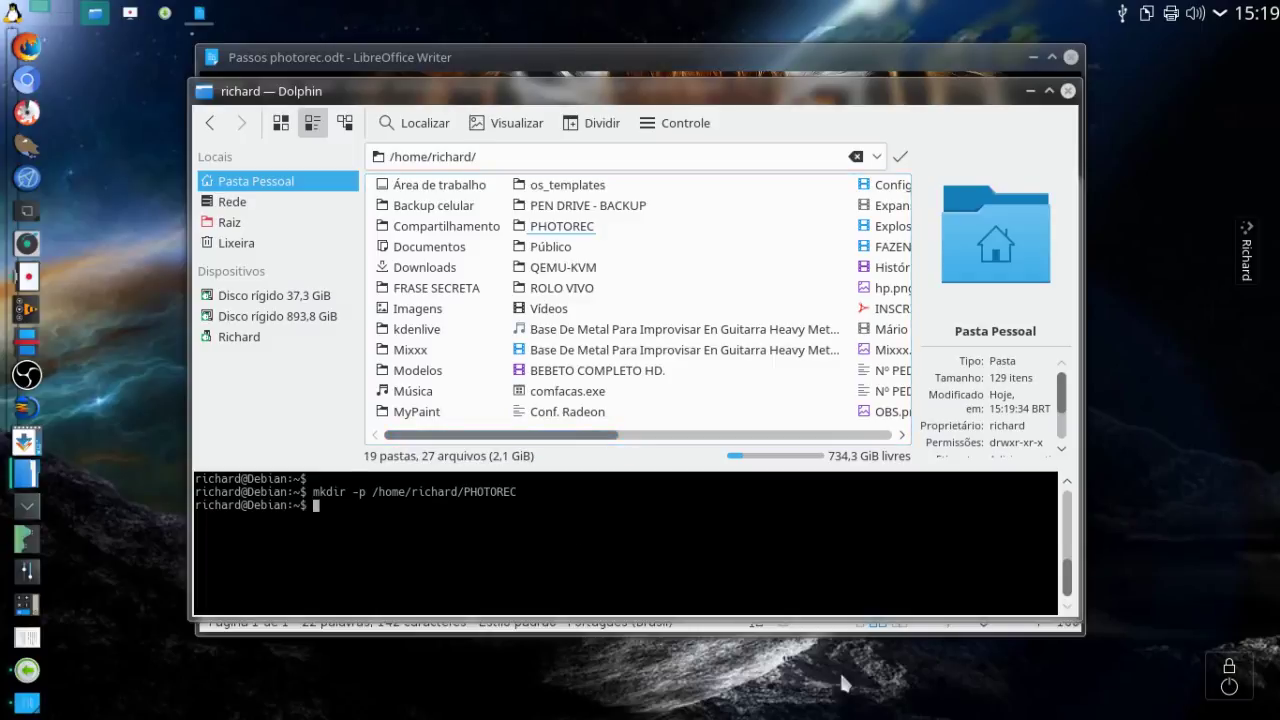
- Hide Dolphin's embedded terminal, minimize Writer and reposition the Dolphin window on the desktop
key("F4")
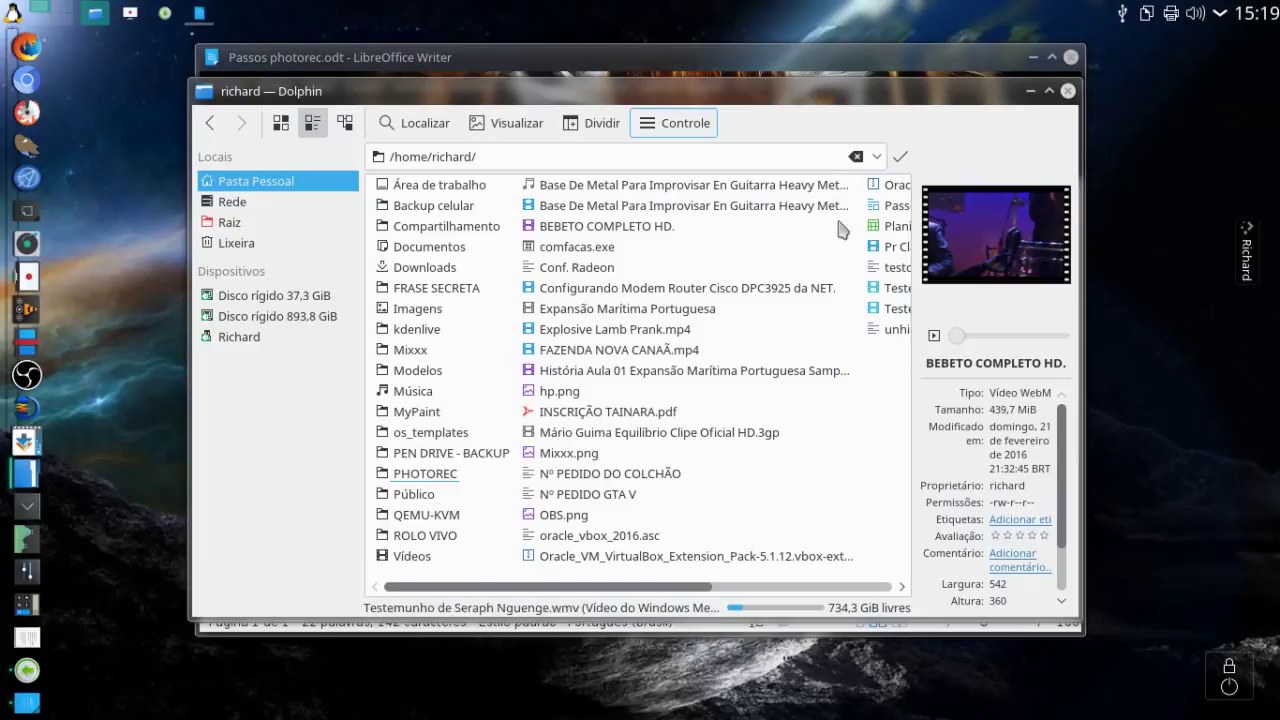
left_click_drag(970, 114, 855, 72)
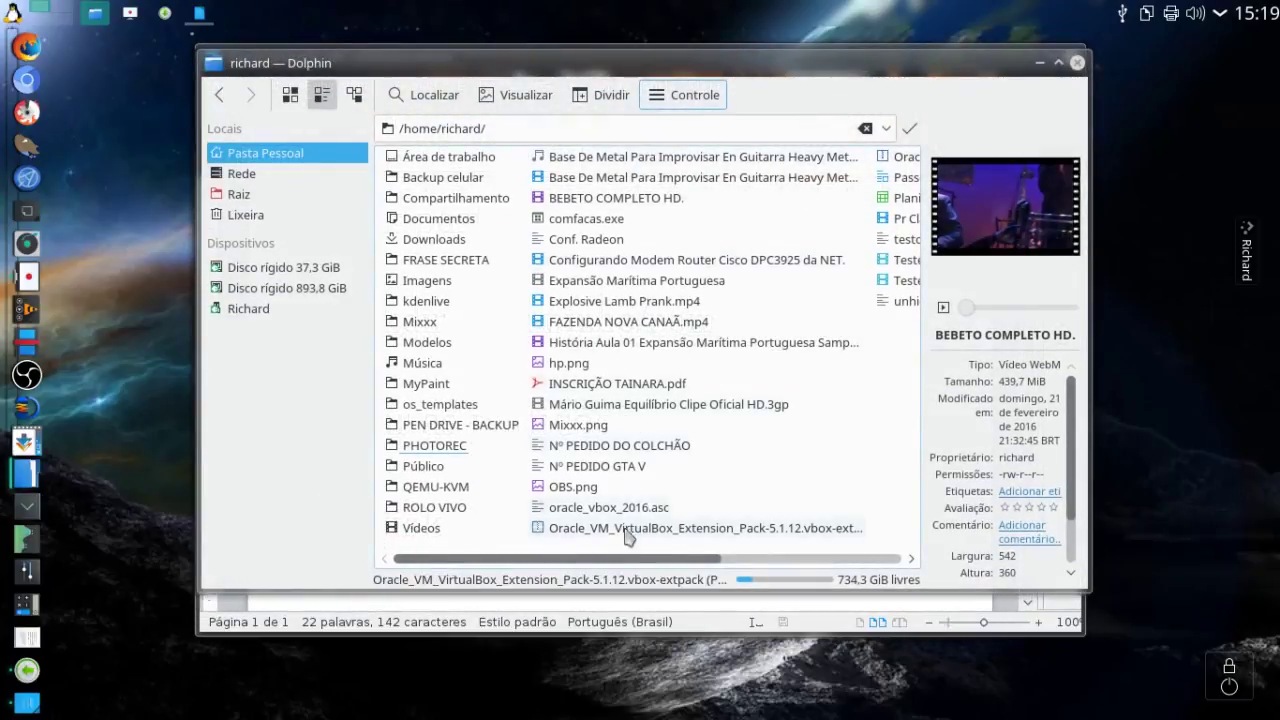
key("F4")
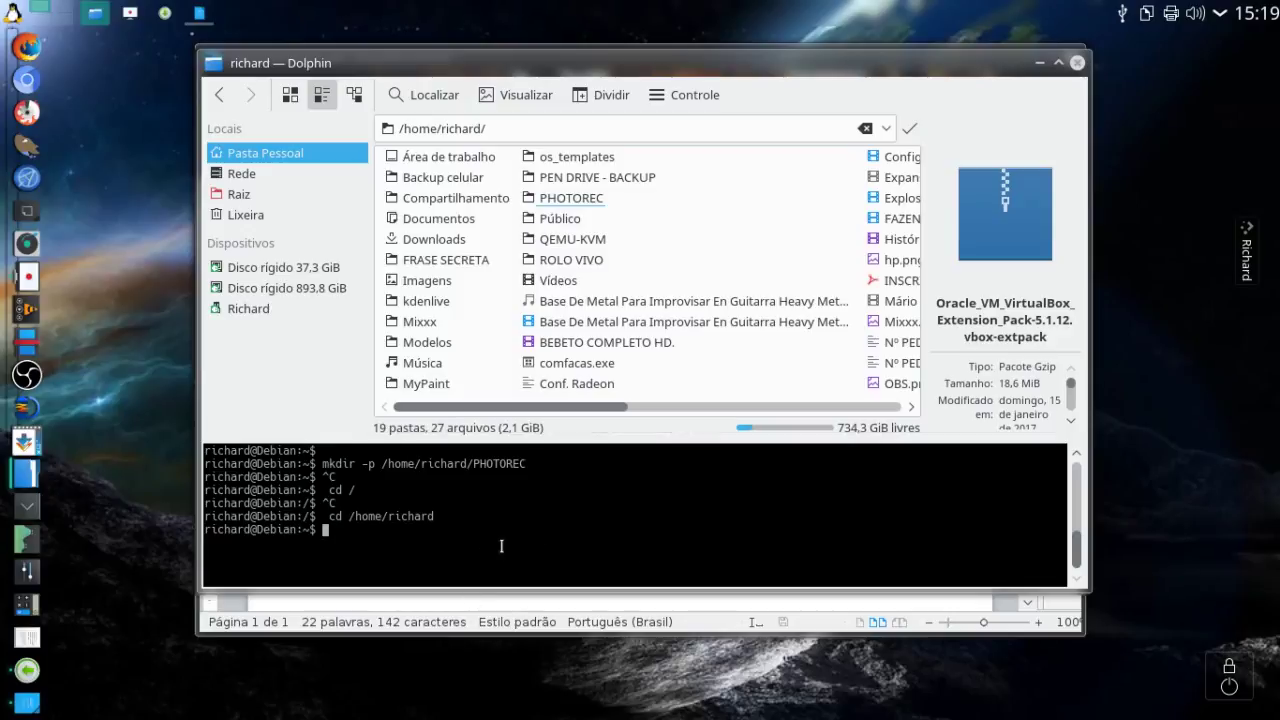
key("F4")
left_click_drag(981, 60, 1001, 118)
left_click(1033, 57)
left_click_drag(837, 134, 784, 99)
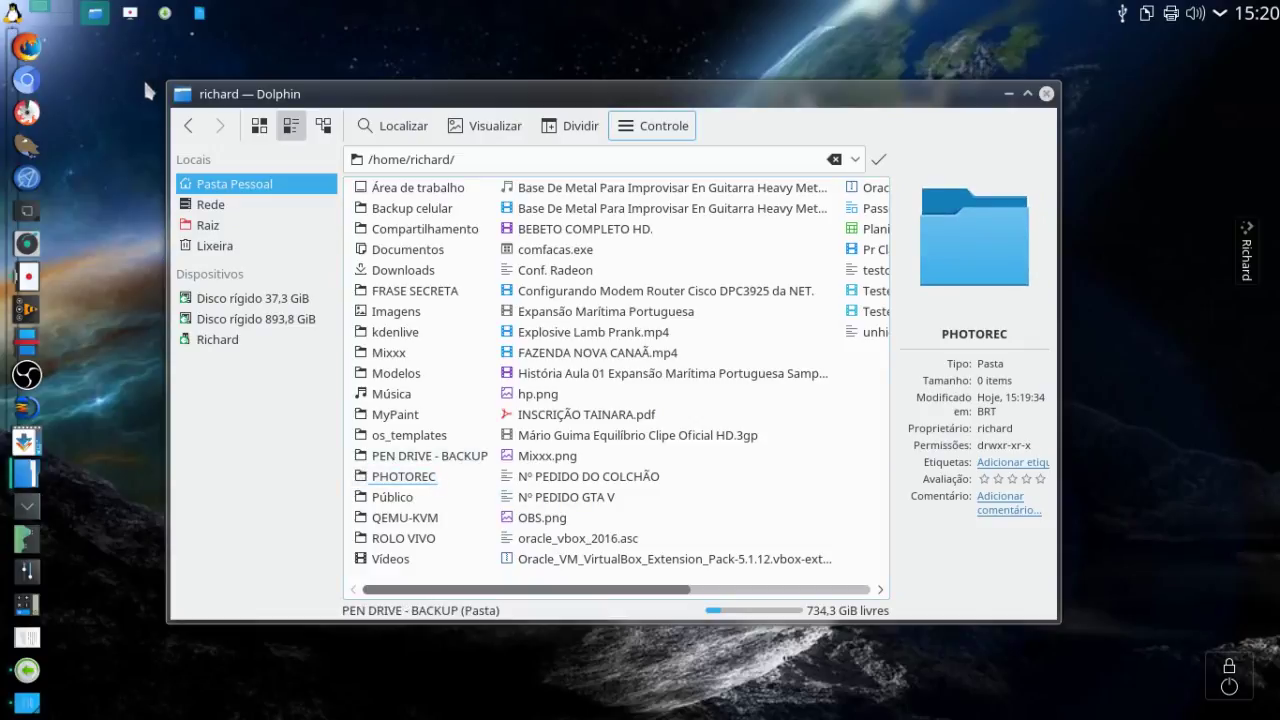
- Review the partition-listing and photorec commands in the Writer notes, and minimize the document
left_click(200, 20)
left_click(883, 437)
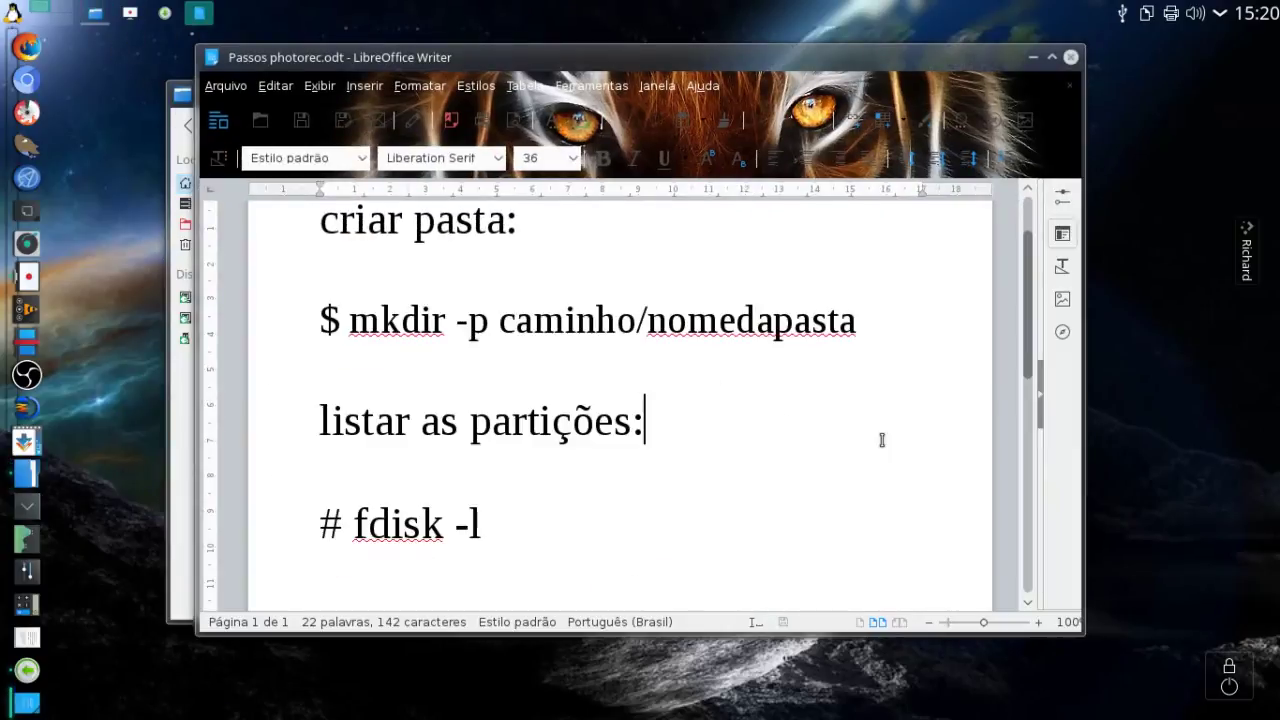
scroll(882, 440, "down", 2)
scroll(882, 440, "down", 1)
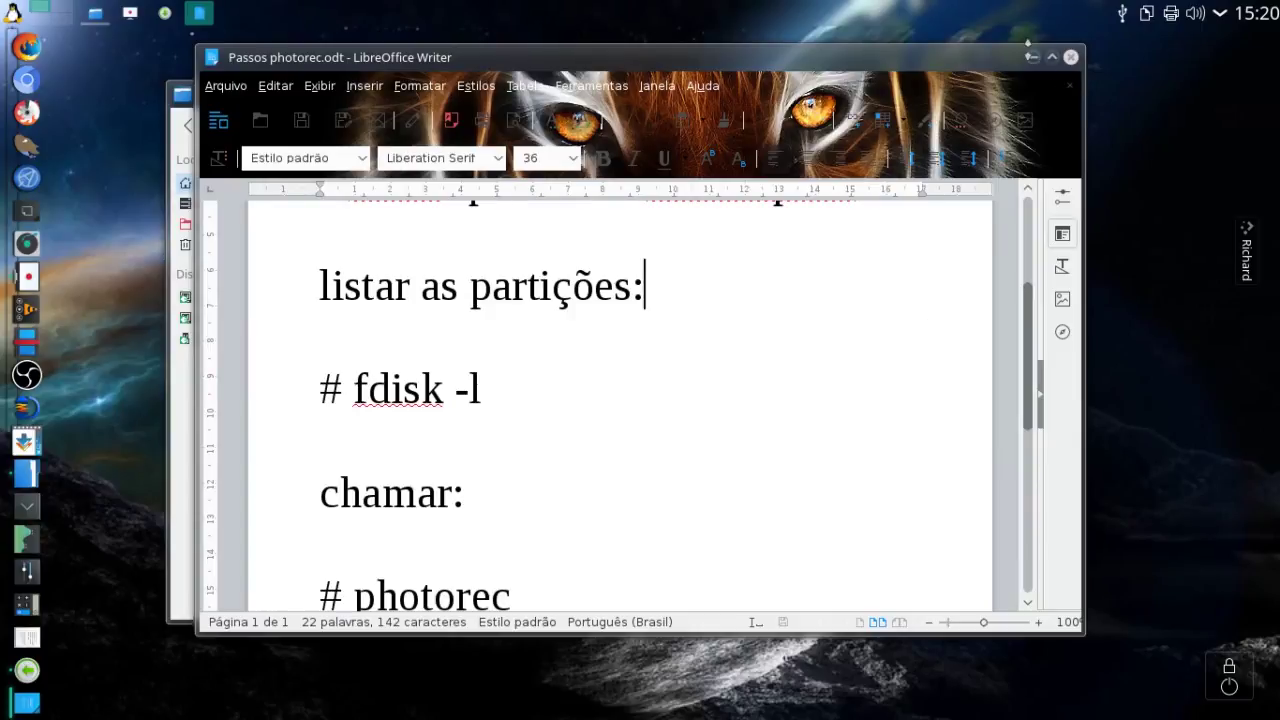
left_click(1033, 57)
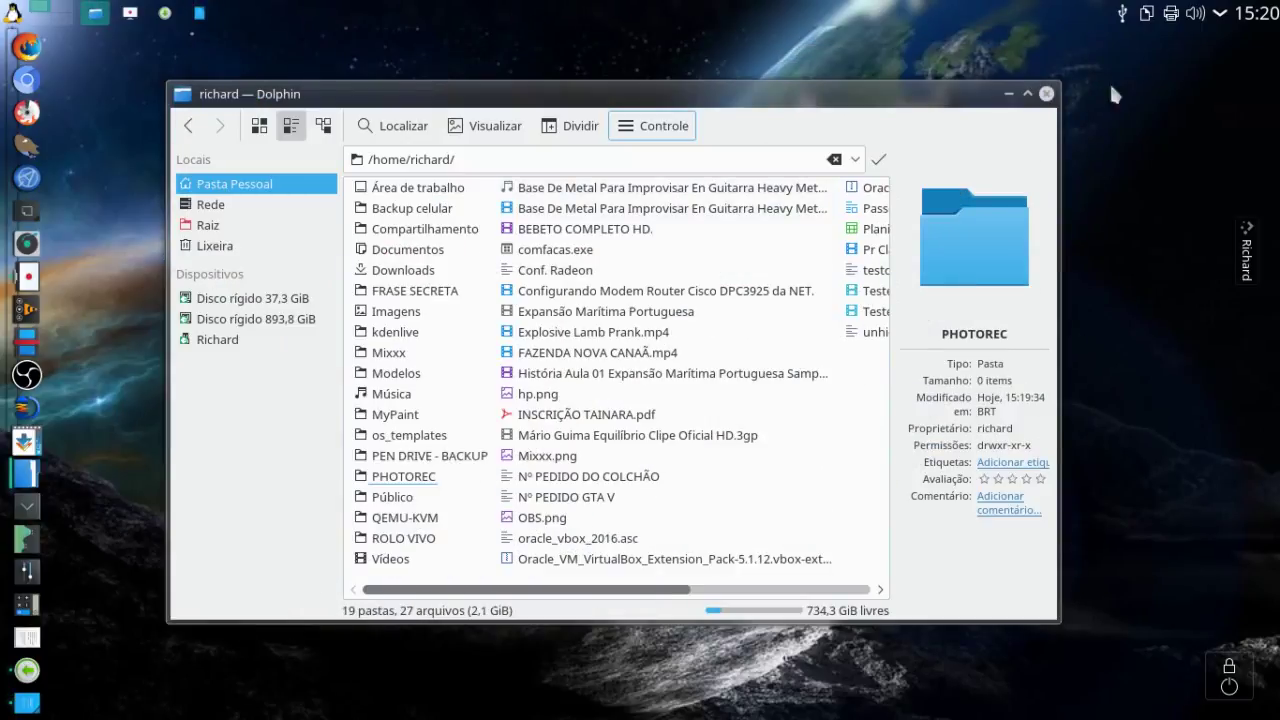
- Compare the USB drive's contents with the PEN DRIVE - BACKUP folder in Dolphin, and minimize the window
left_click(1123, 15)
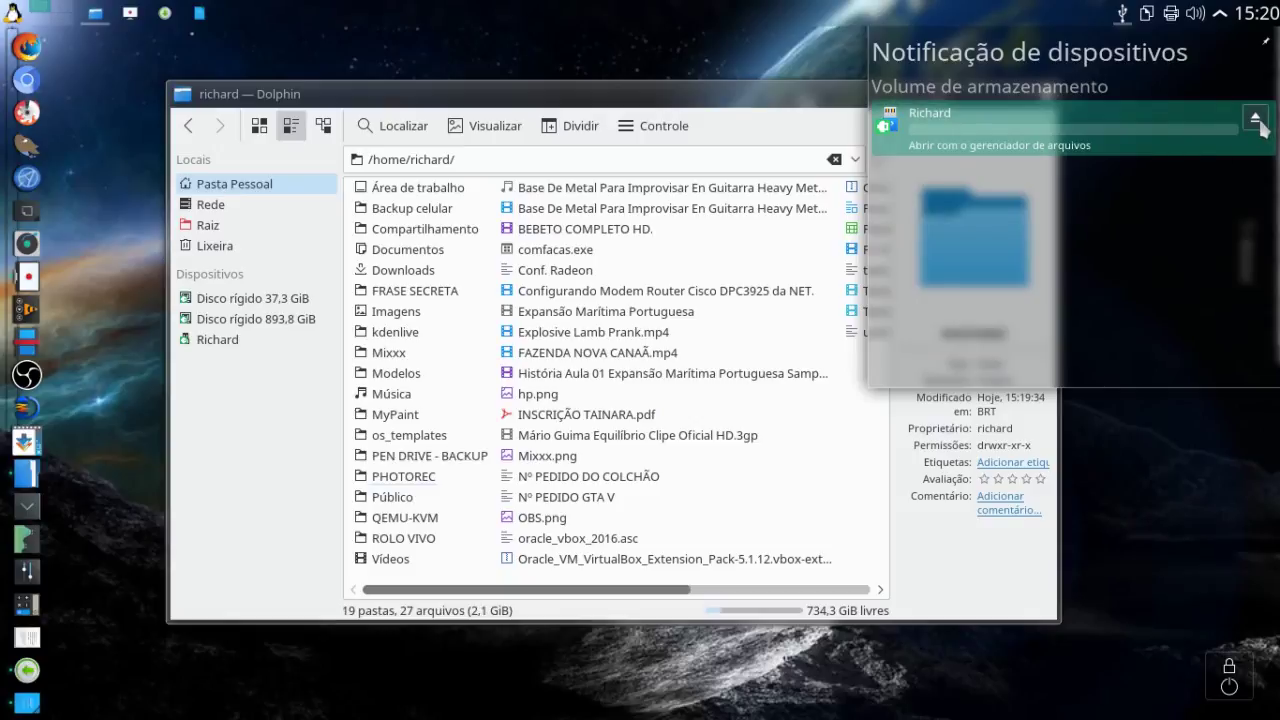
left_click(218, 340)
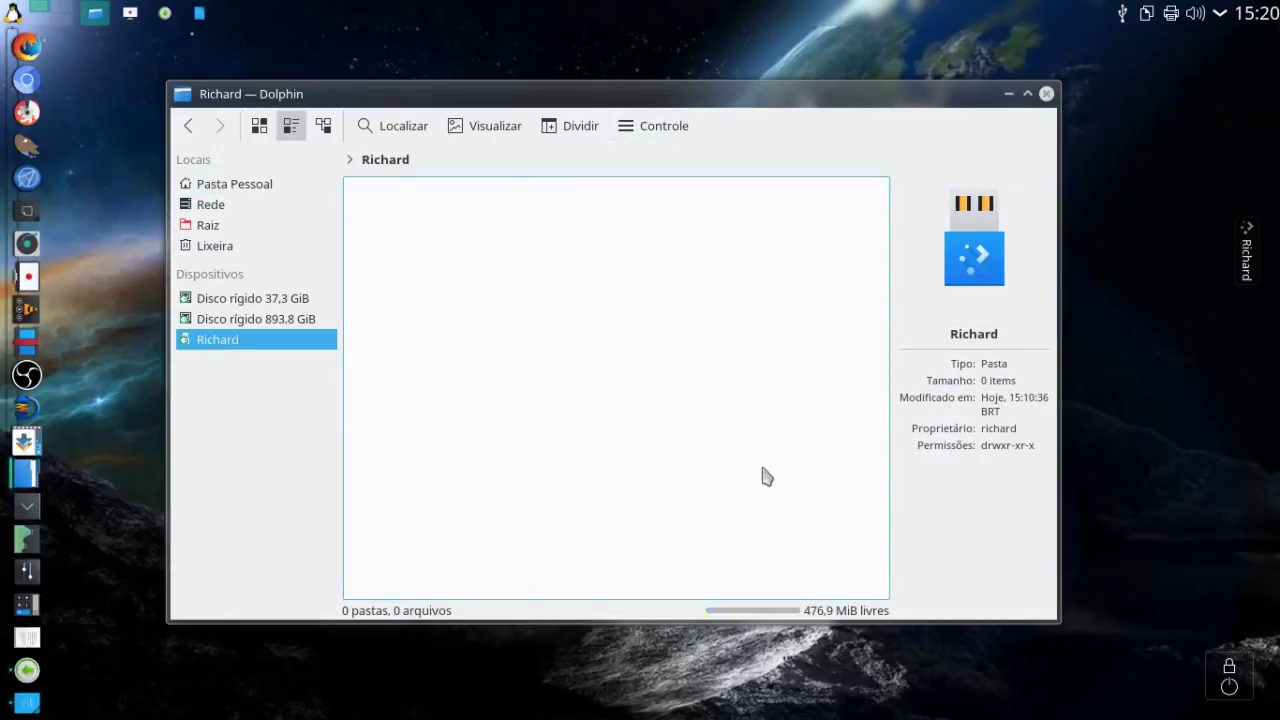
left_click(254, 186)
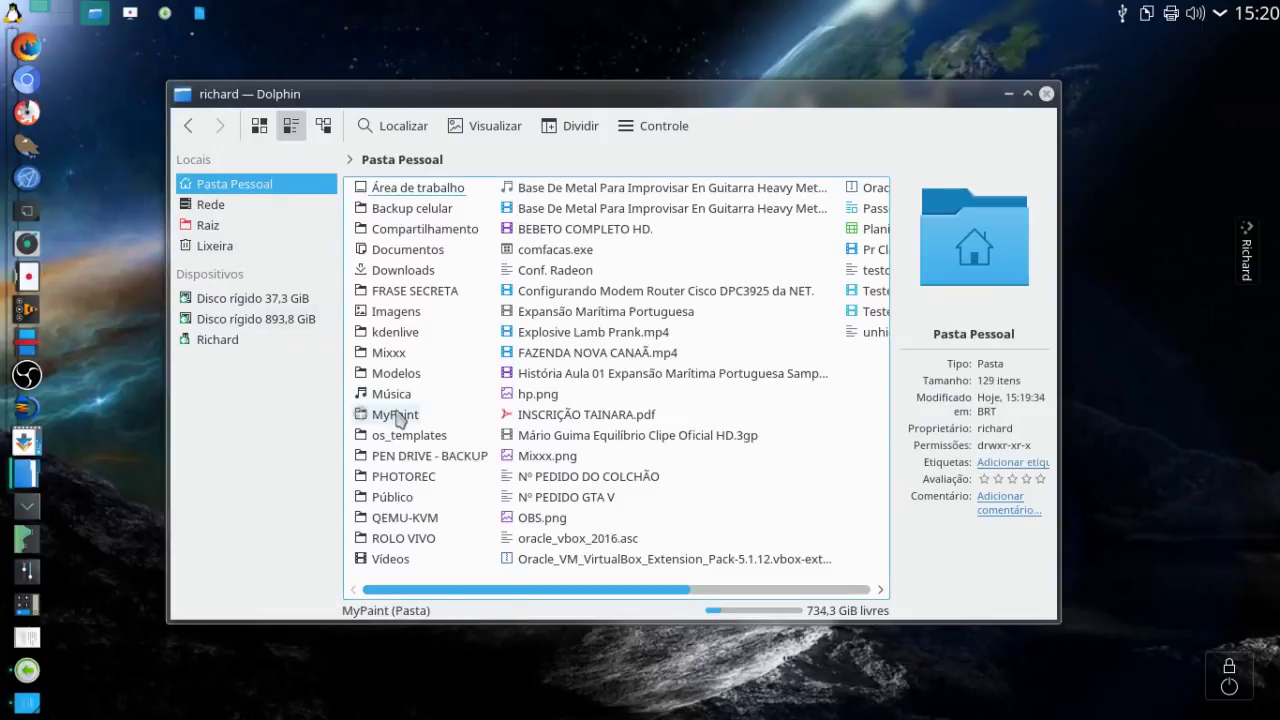
left_click(462, 462)
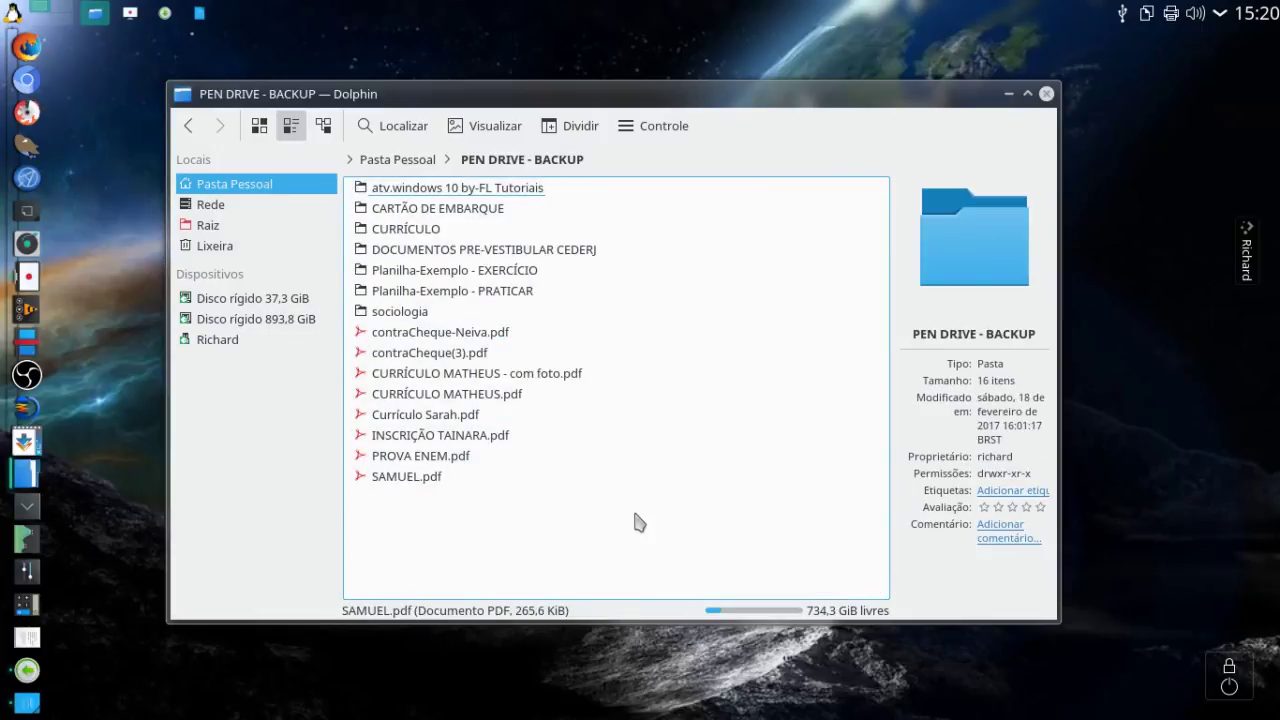
left_click(216, 343)
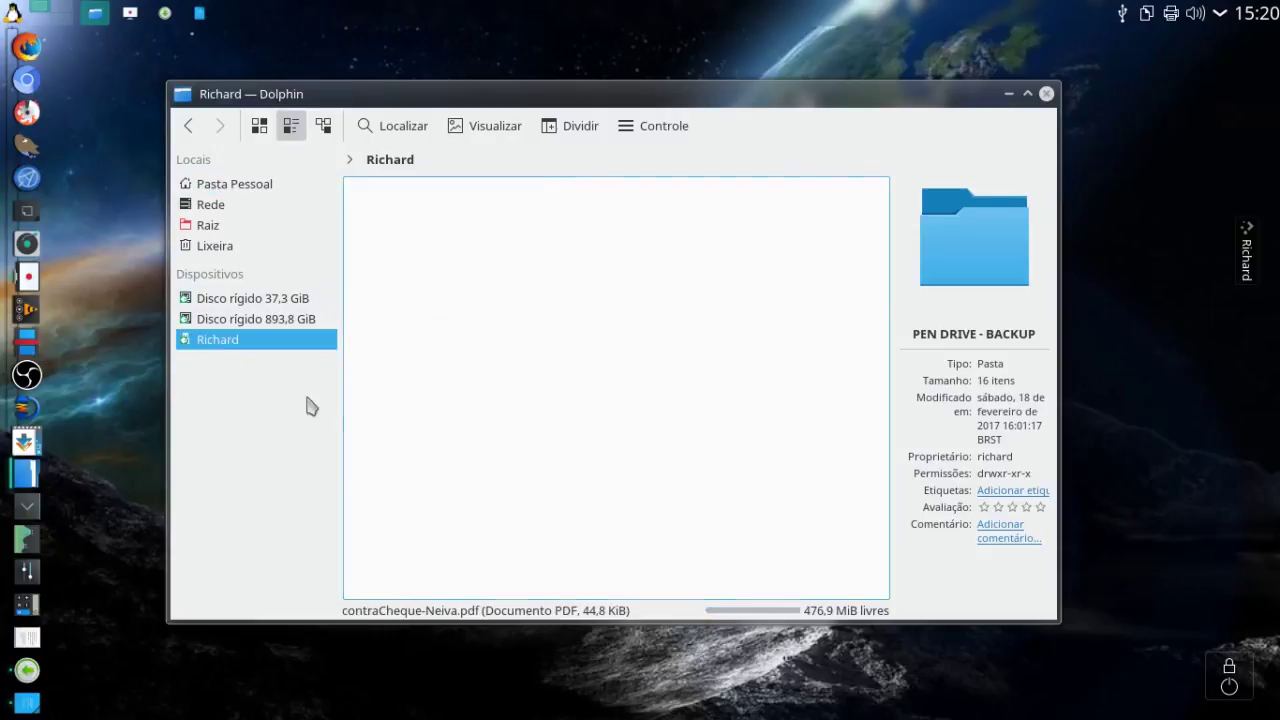
left_click(272, 187)
left_click(1008, 93)
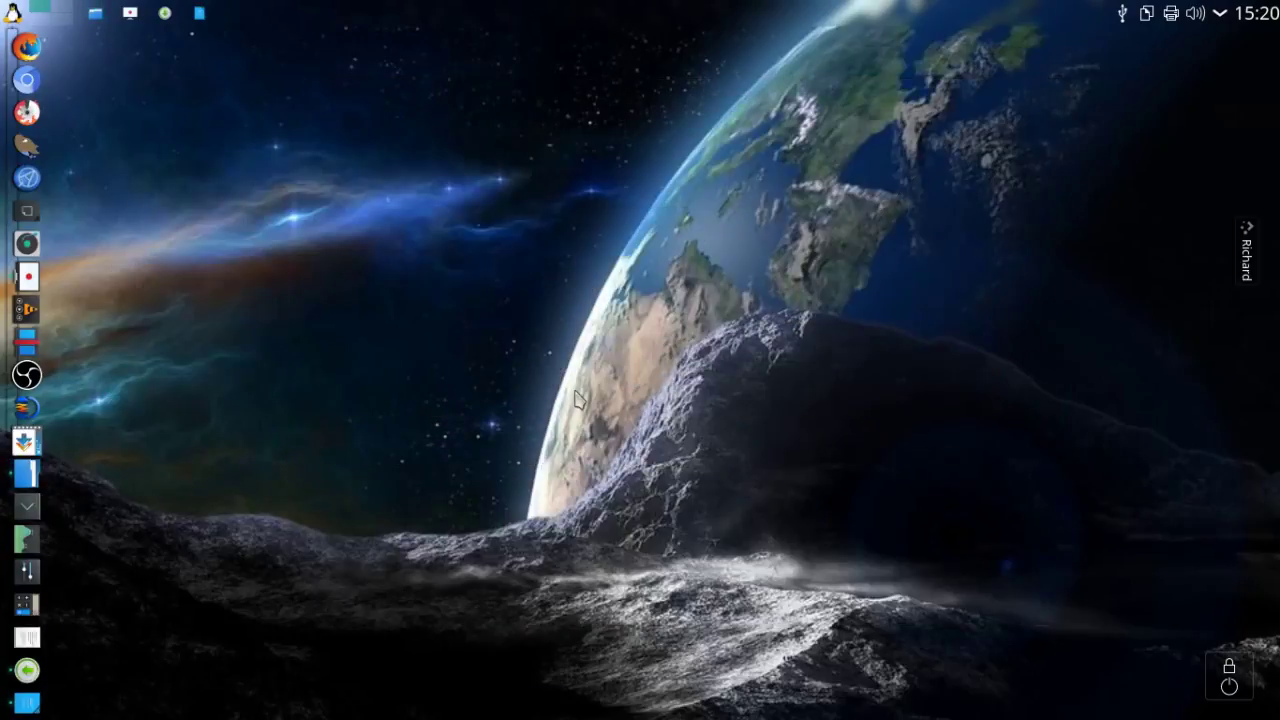
- Check the "fdisk -l" command in the Writer notes and minimize the document
key("F12")
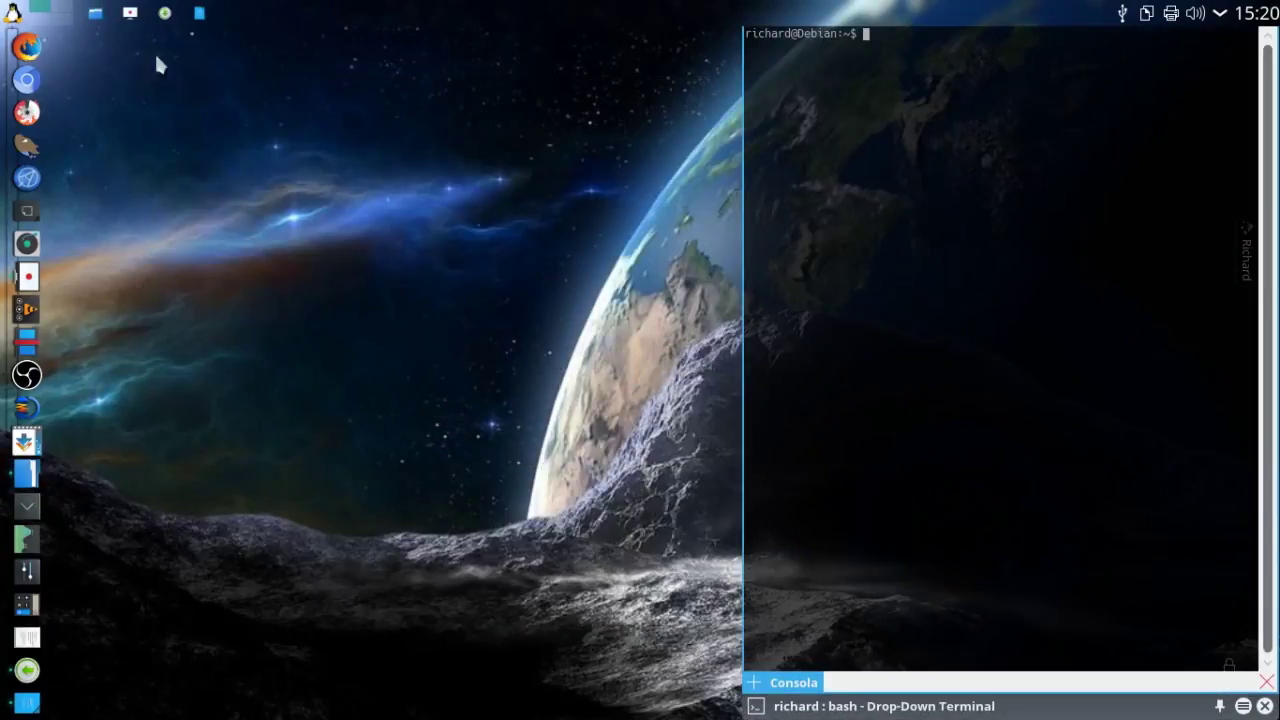
left_click(199, 13)
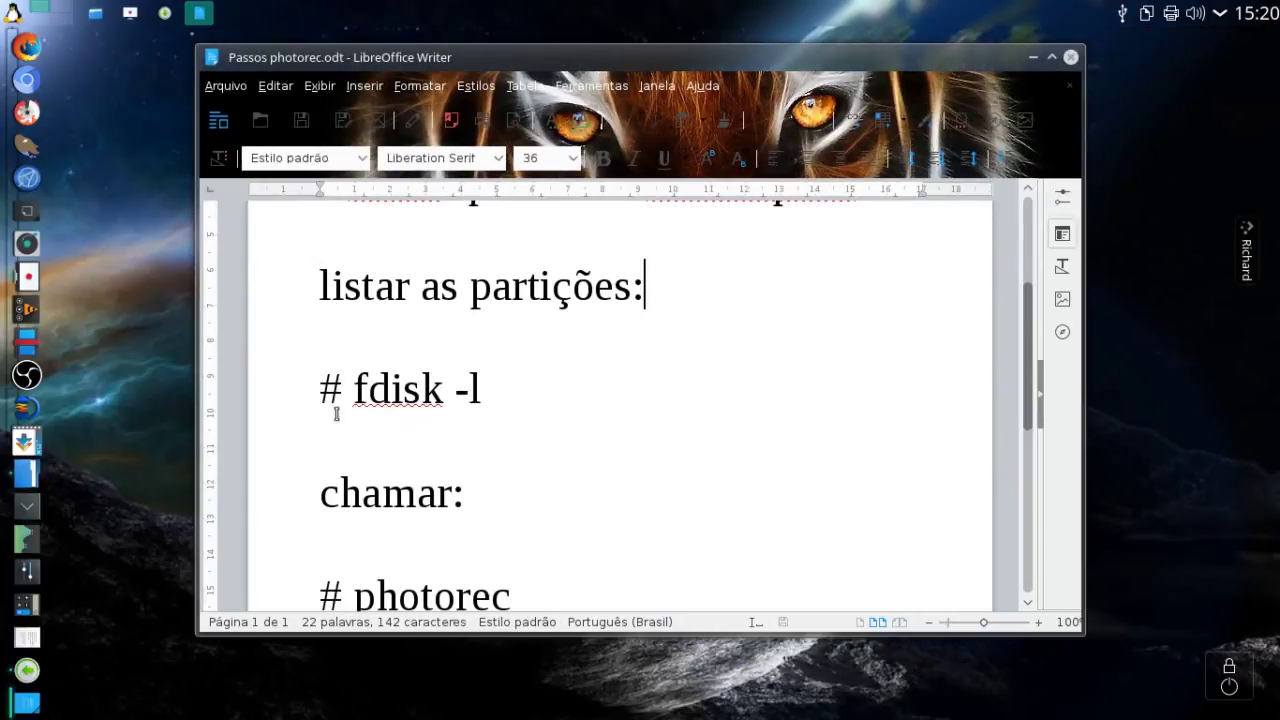
left_click_drag(354, 397, 486, 398)
left_click(502, 403)
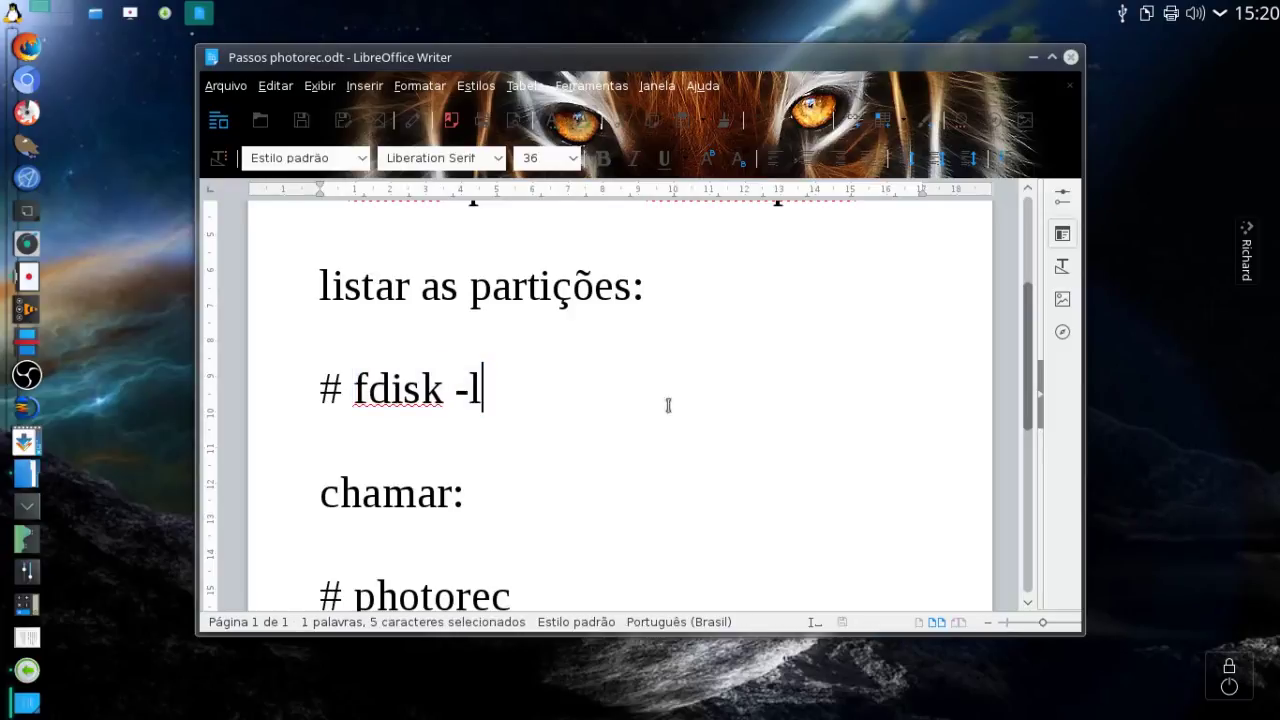
left_click(1033, 57)
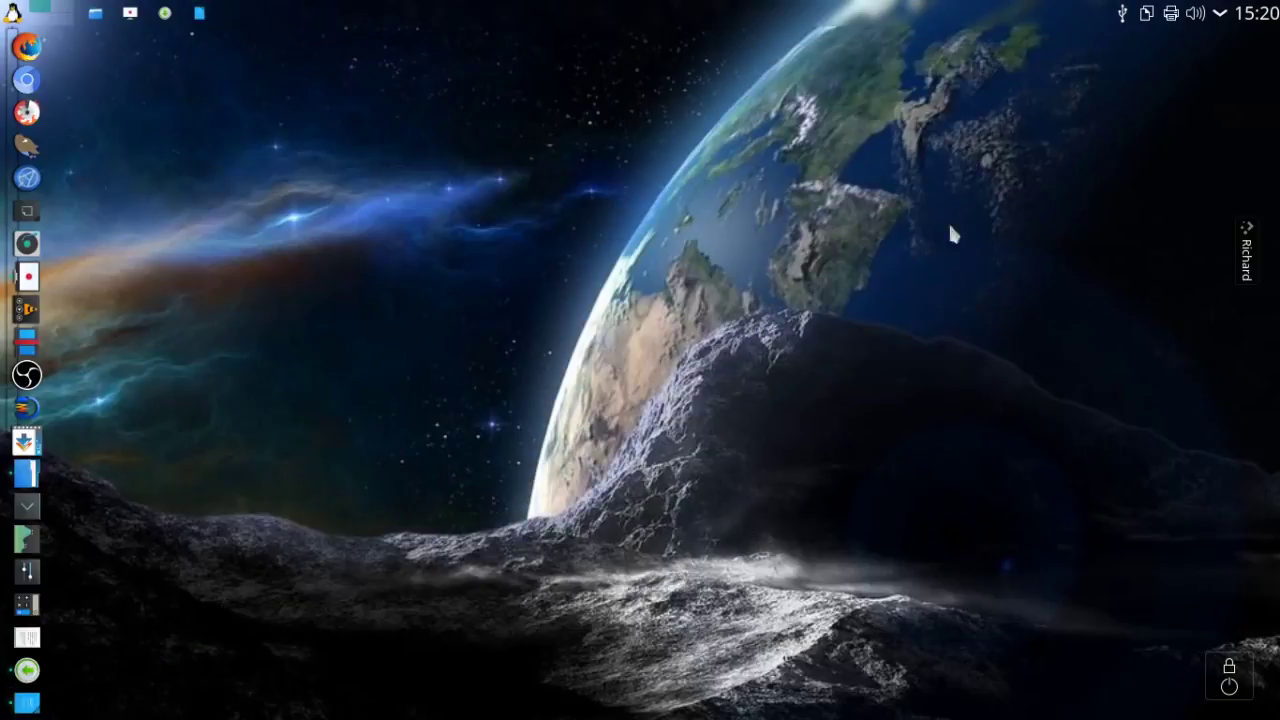
- Open the drop-down terminal and switch to the superuser with su, entering the root password
key("F12")
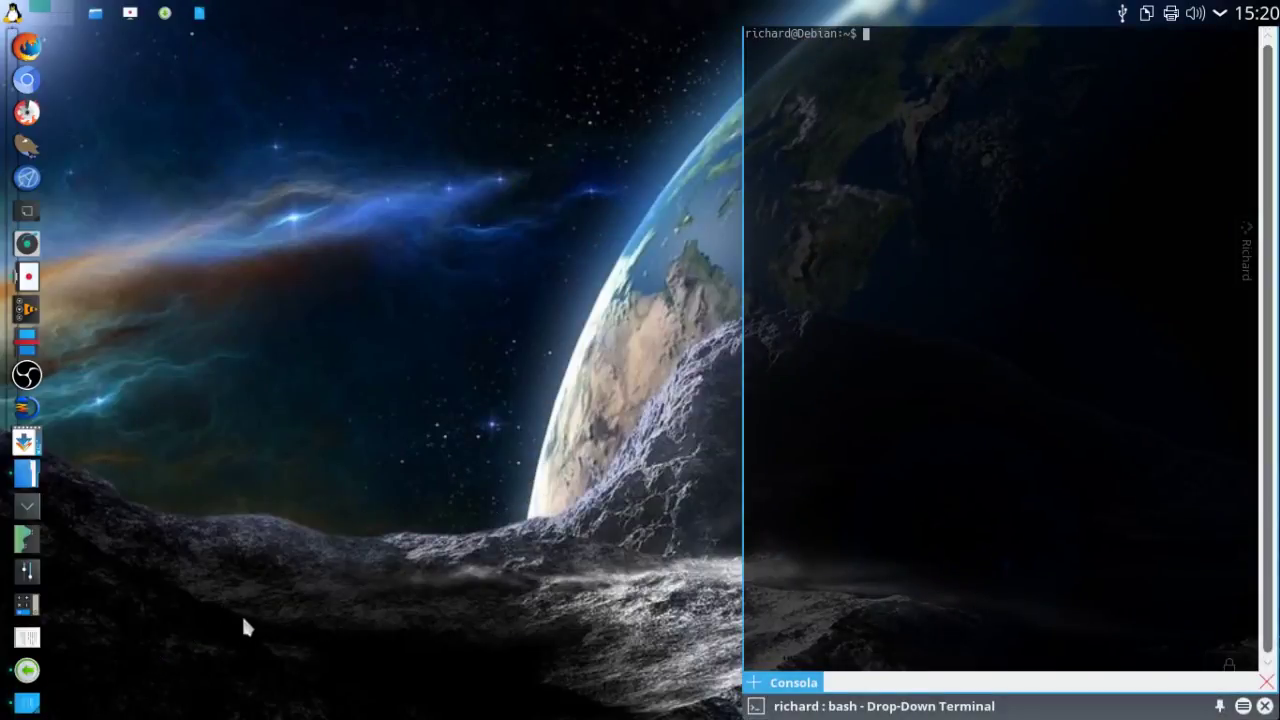
type("su")
key("Return")
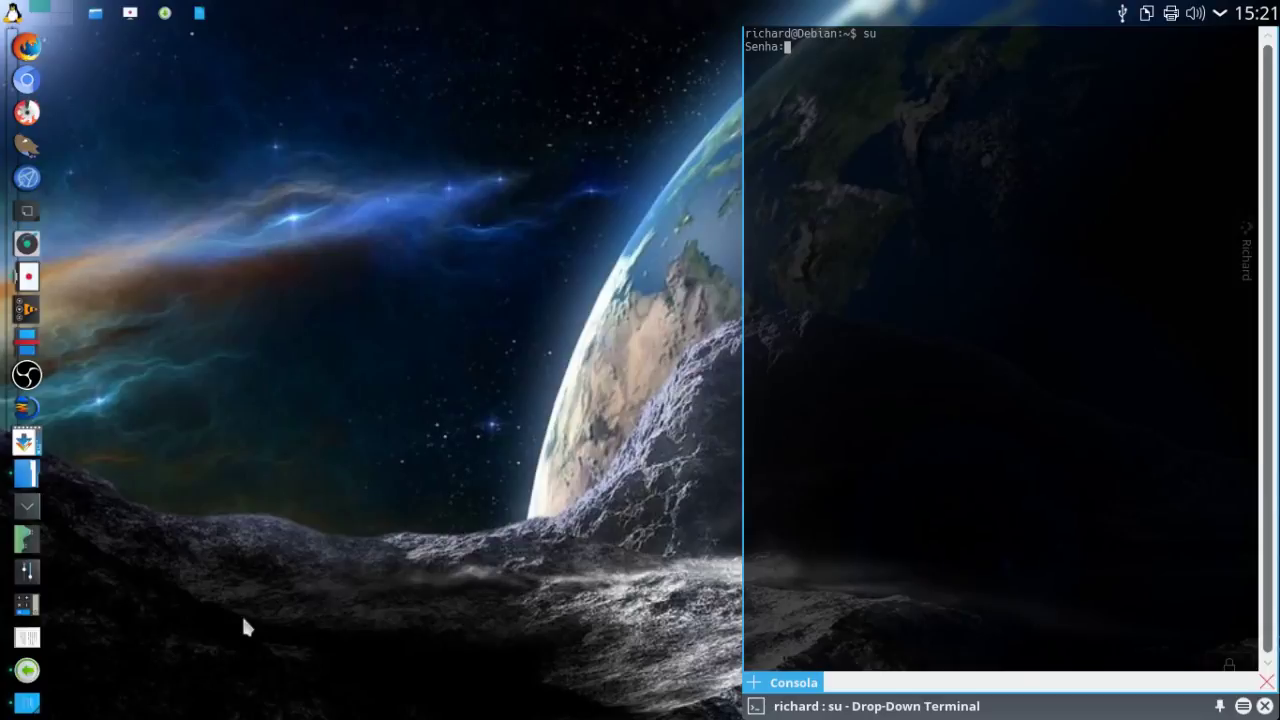
key("Return")
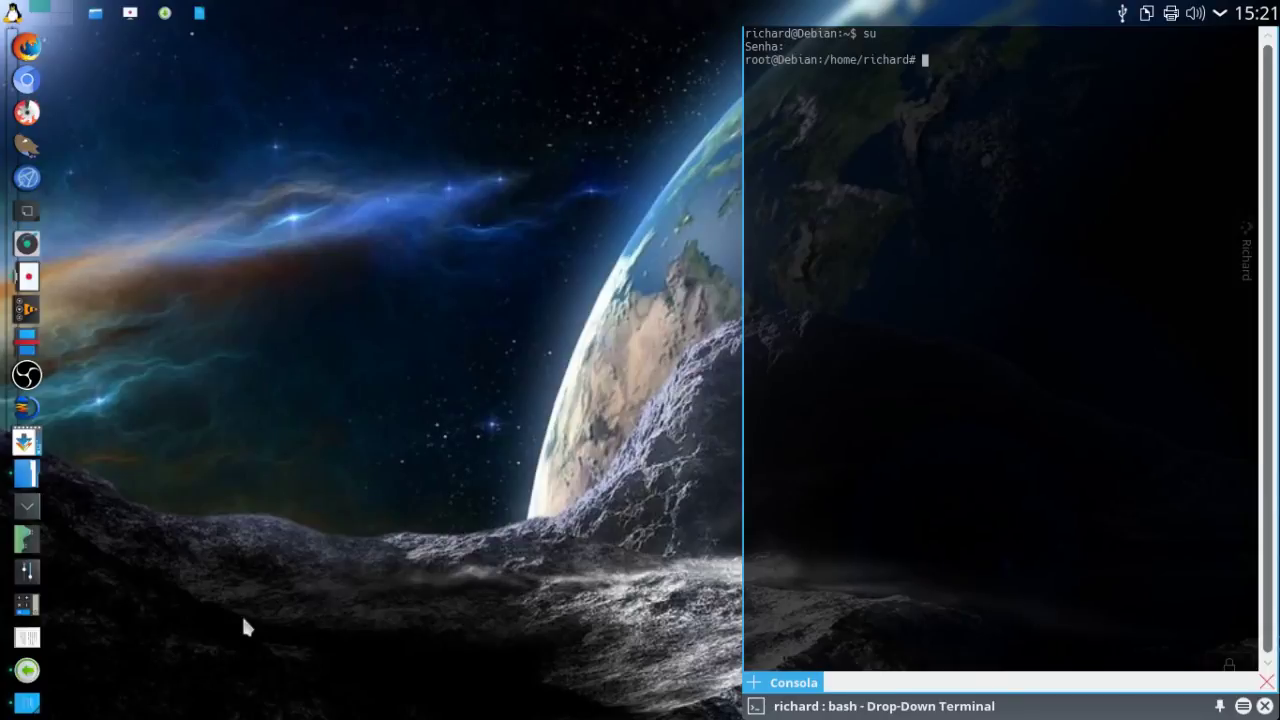
- List the disk partitions with "fdisk -l" in the root terminal and highlight the partition type of /dev/sda1
type("fdisc -l")
left_click(199, 13)
left_click(199, 13)
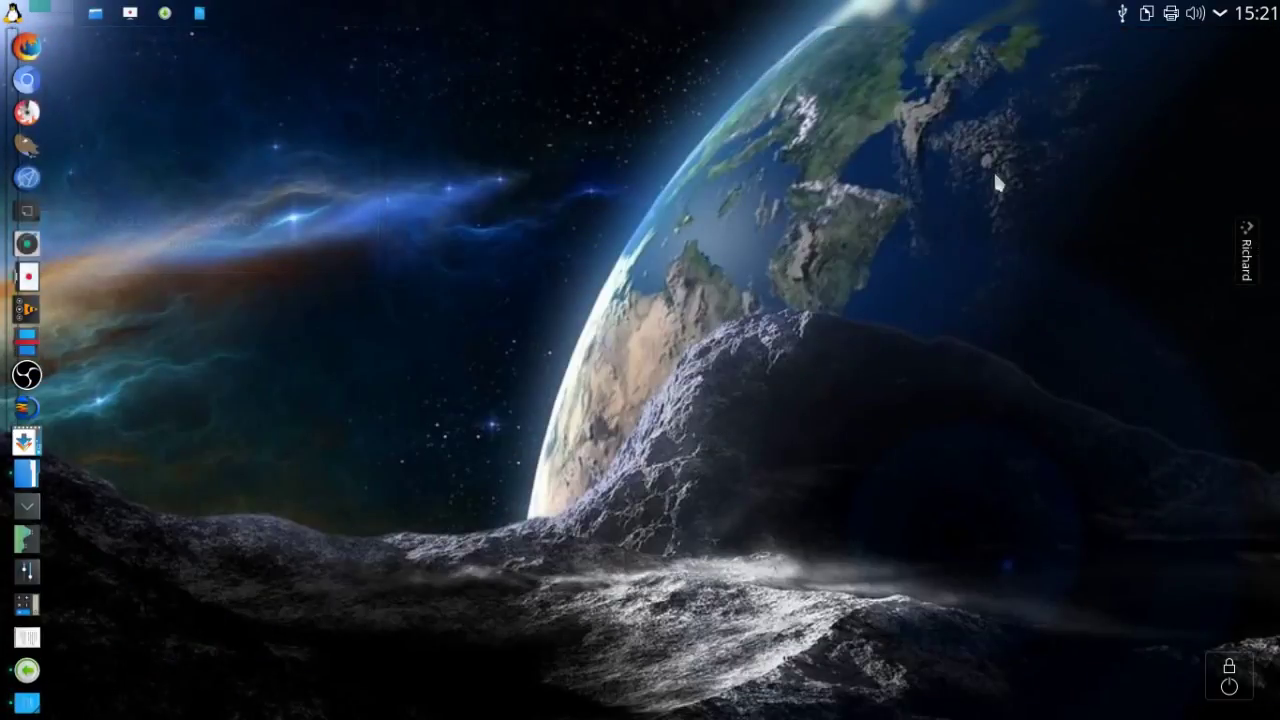
key("F12")
key("Left")
key("Left")
key("Left")
key("BackSpace")
type("k")
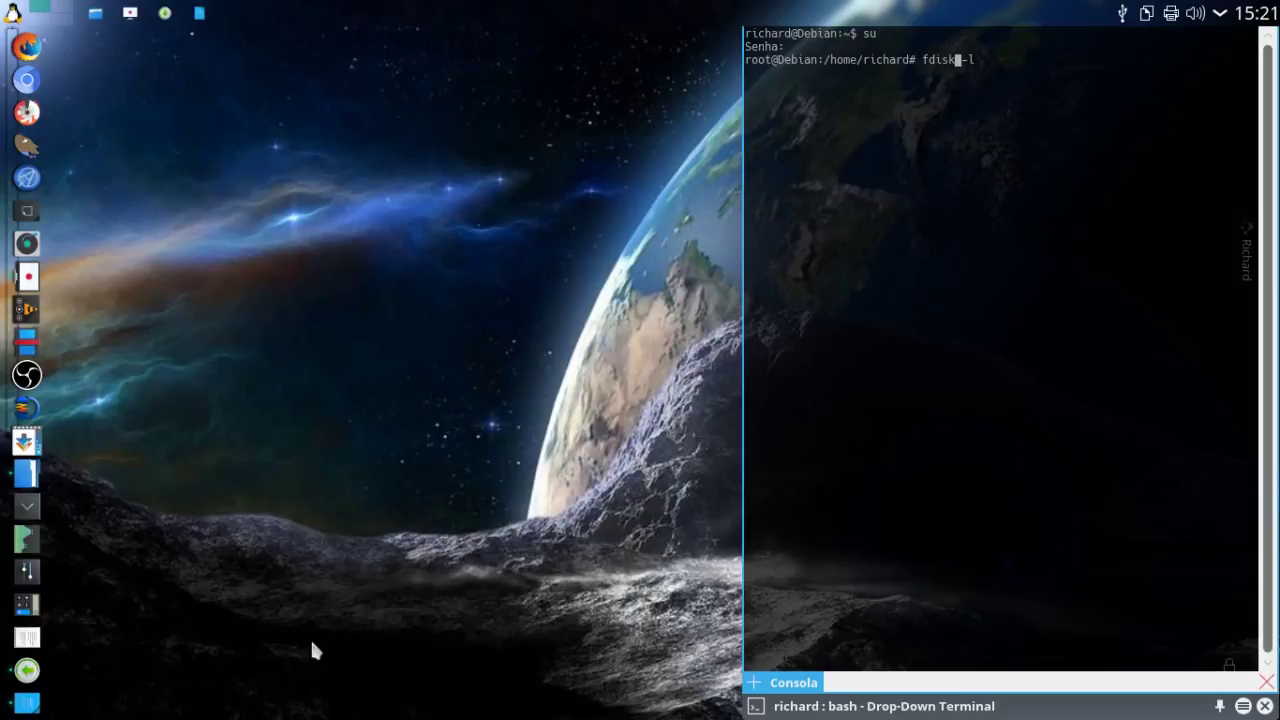
key("Return")
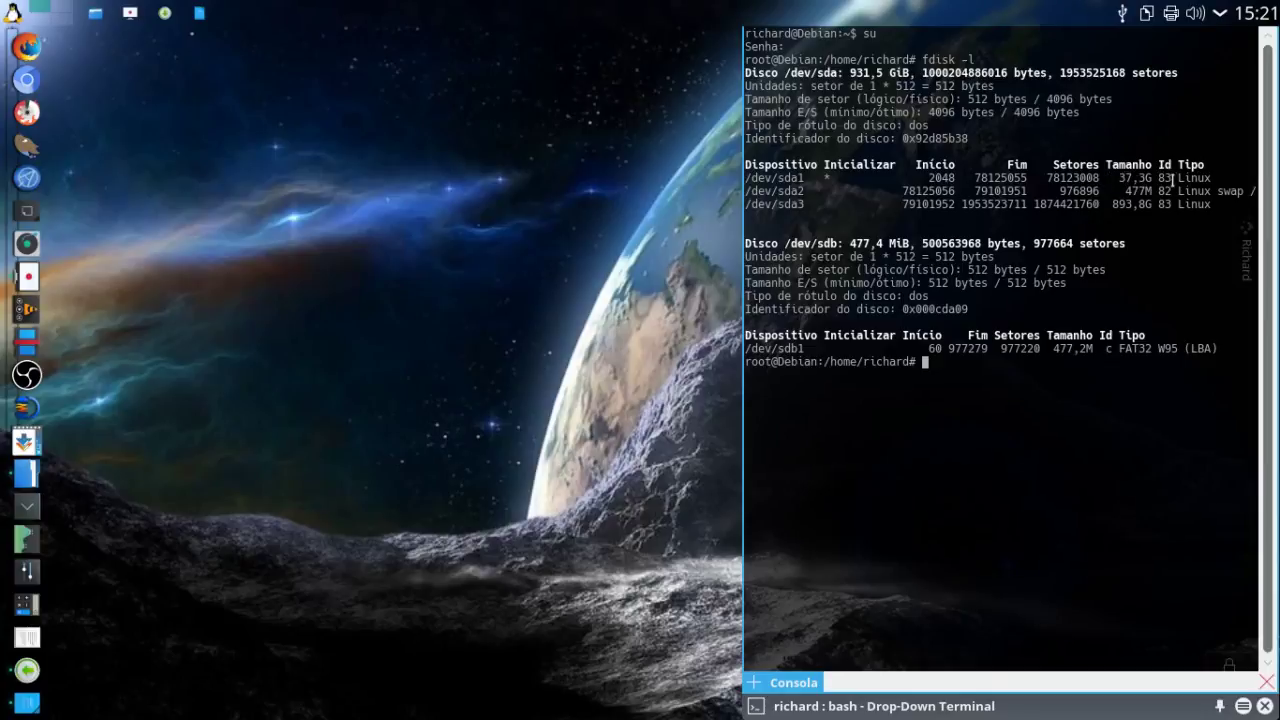
left_click_drag(1176, 177, 1213, 179)
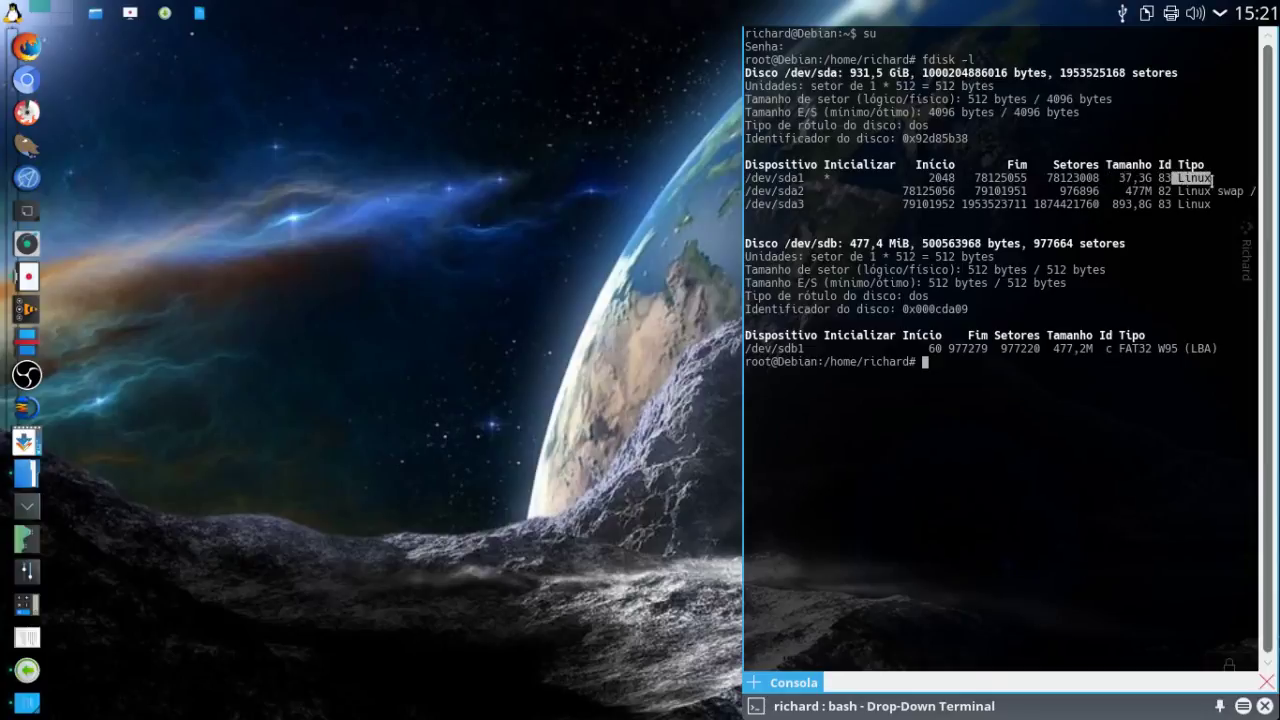
- Examine the /dev/sda2 and /dev/sda3 entries in the fdisk output, highlighting the device names and the Linux swap type
triple_click(1238, 265)
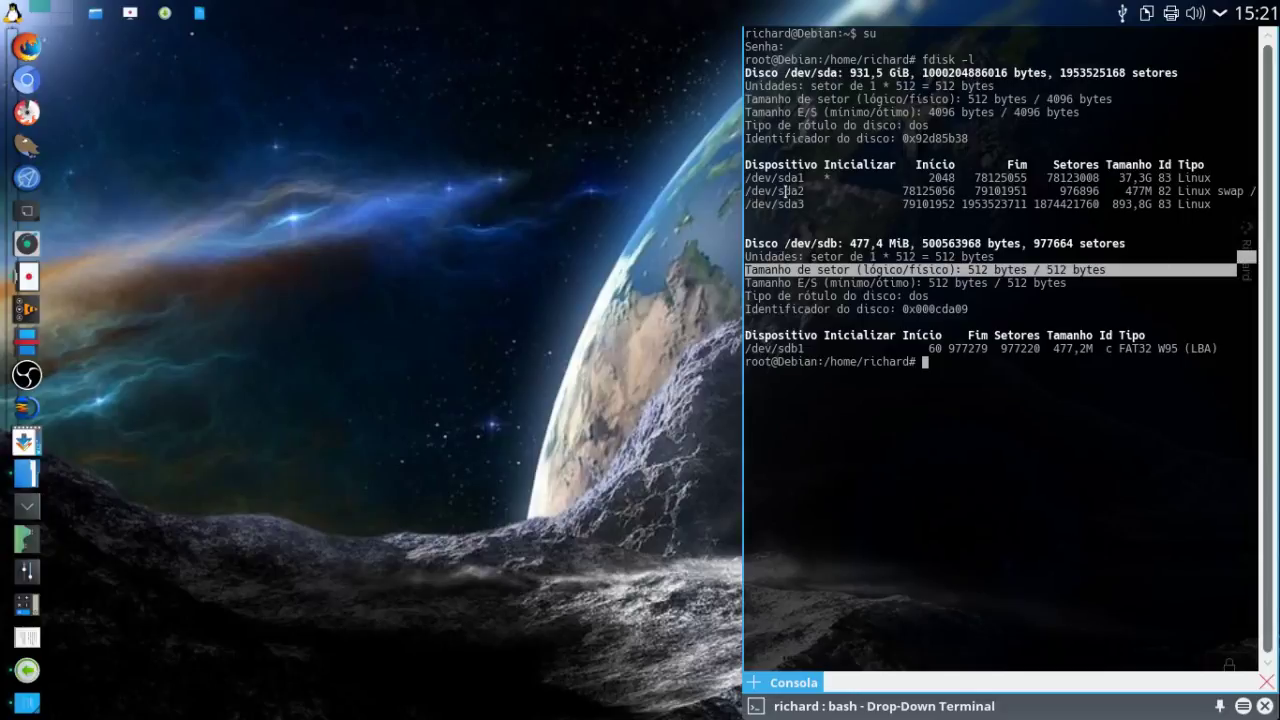
left_click_drag(777, 190, 804, 191)
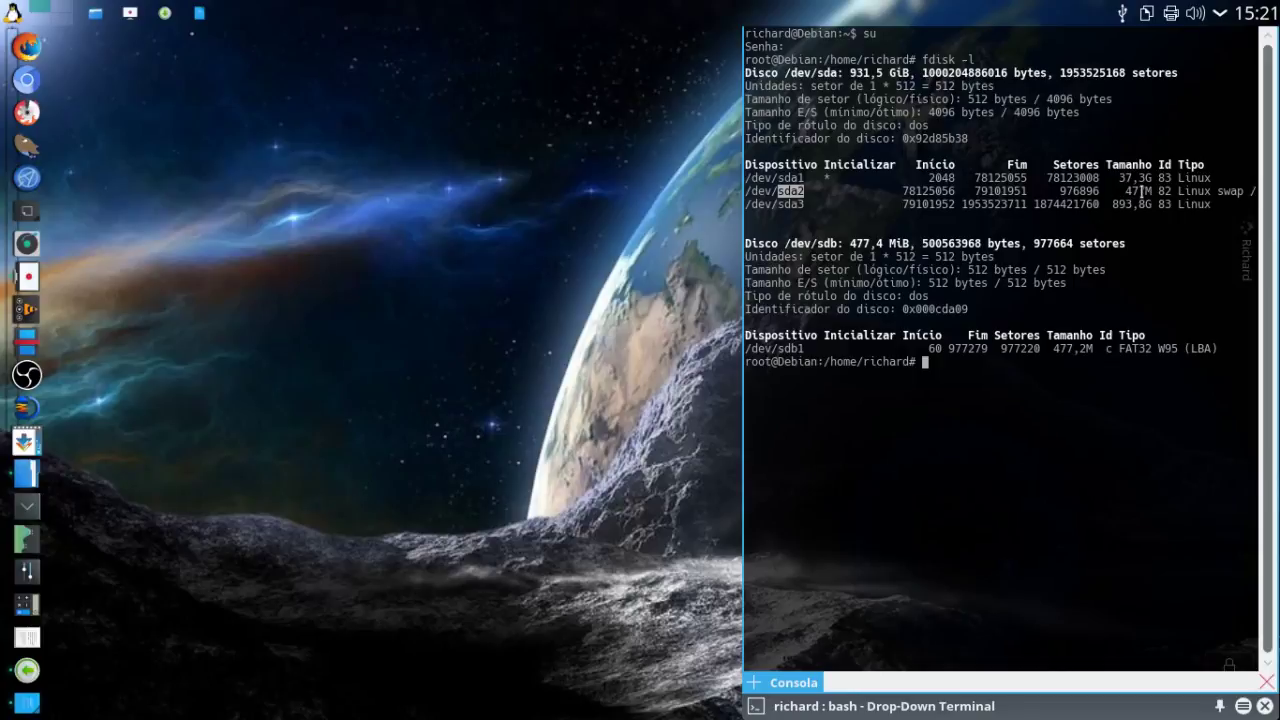
left_click_drag(1177, 191, 1242, 197)
left_click(1242, 294)
double_click(778, 205)
left_click(1195, 243)
triple_click(1174, 205)
left_click(1220, 251)
- Identify the USB drive's partition in the fdisk output by highlighting the /dev/sdb1 device name and its size
left_click_drag(777, 350, 812, 350)
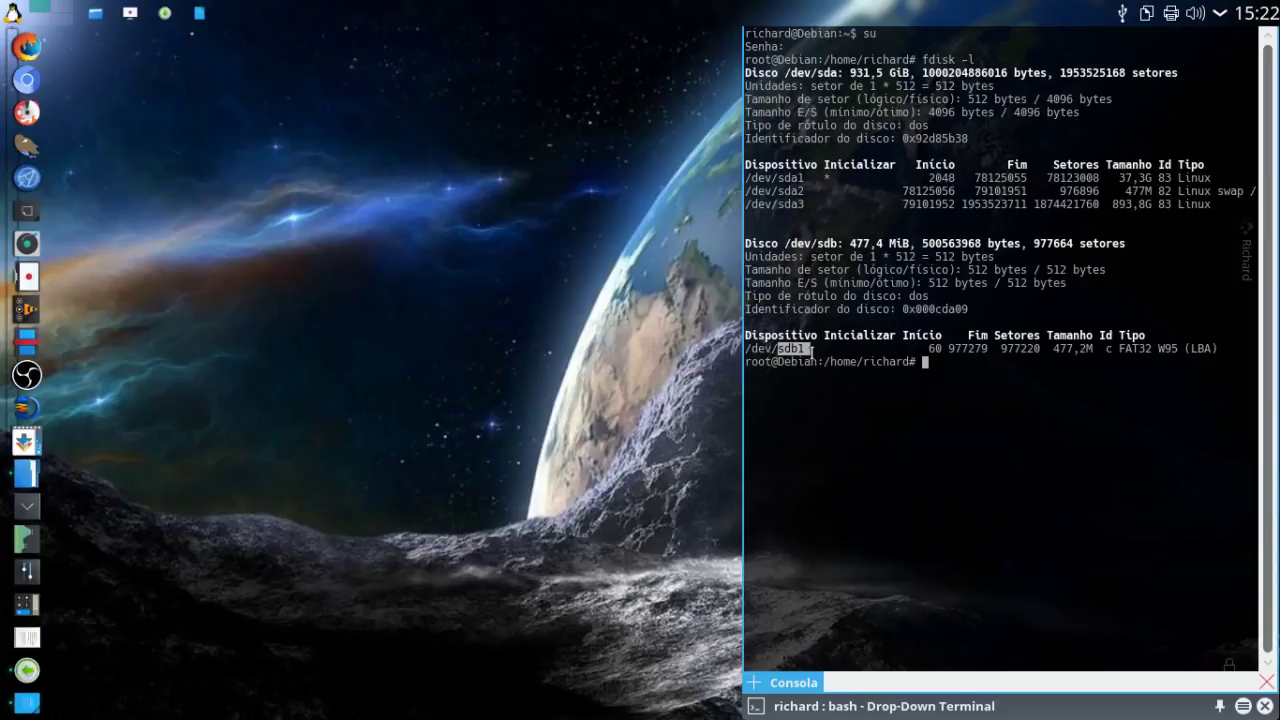
left_click_drag(1049, 350, 1152, 351)
left_click(1180, 387)
left_click_drag(747, 348, 805, 350)
- Look up the "photorec" command in the Passos photorec.odt notes in Writer, and minimize the document
left_click(200, 14)
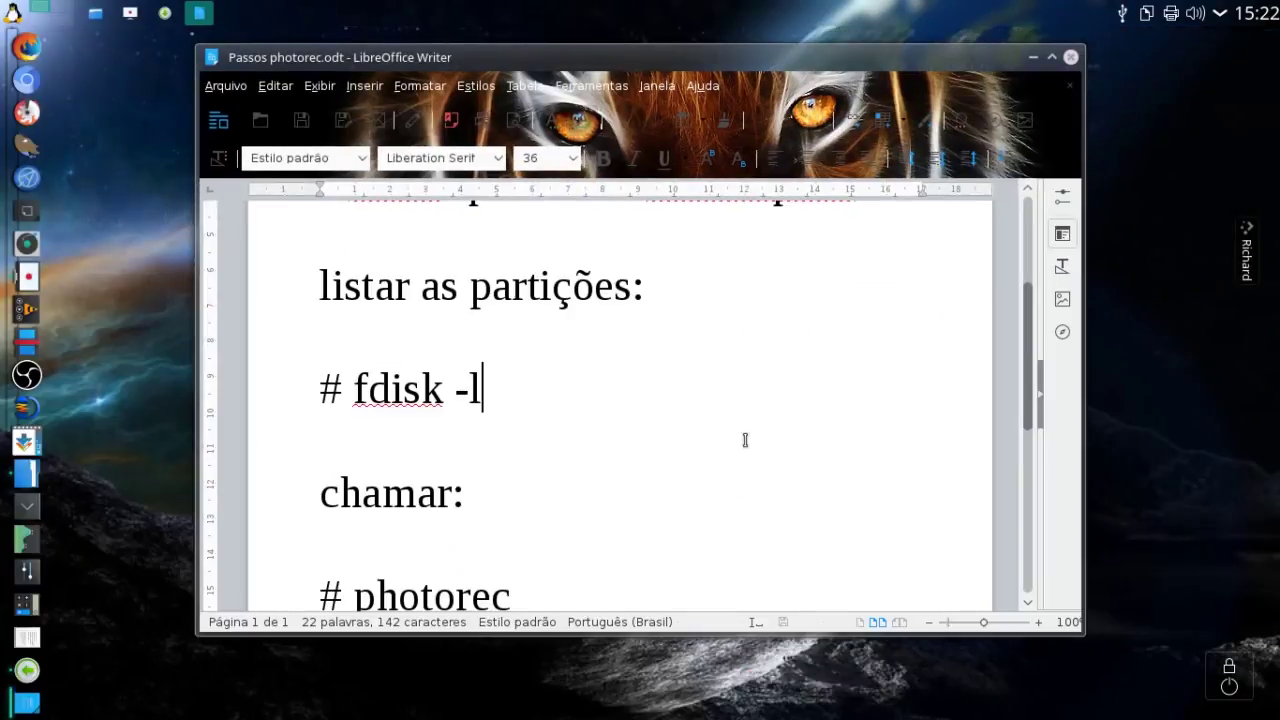
scroll(785, 410, "down", 3)
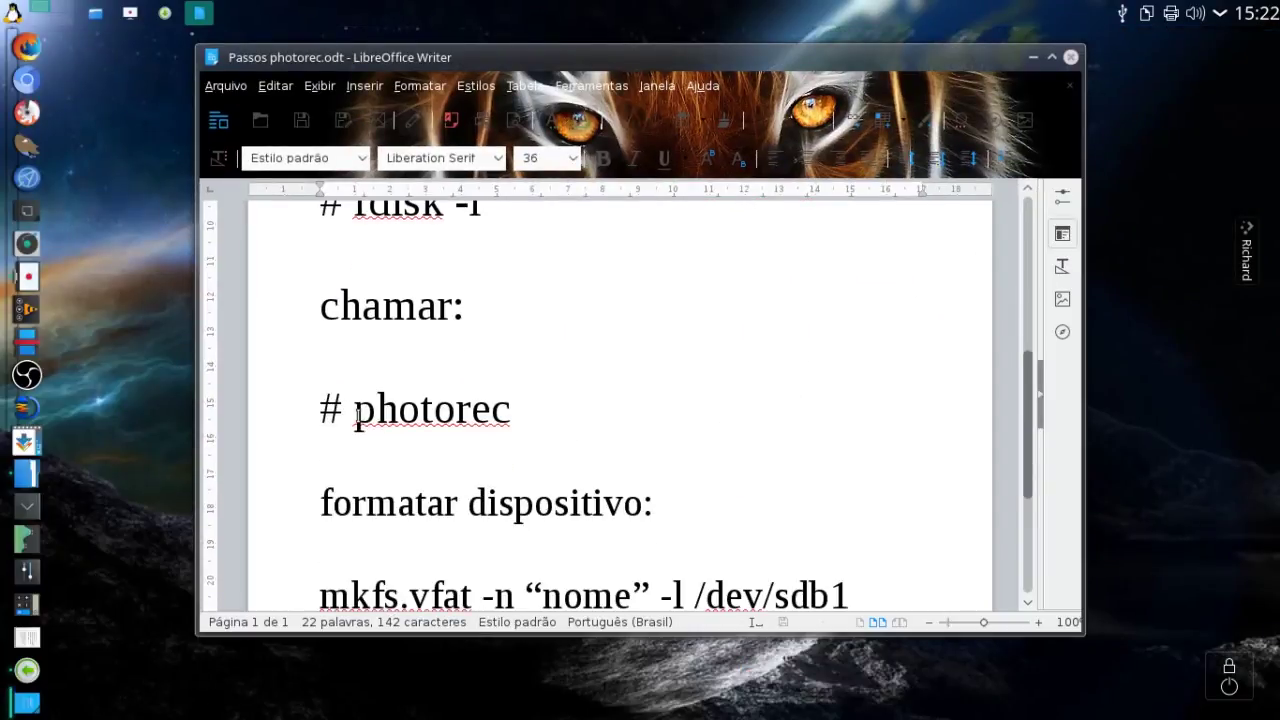
left_click_drag(355, 415, 641, 423)
left_click(726, 409)
left_click(1033, 58)
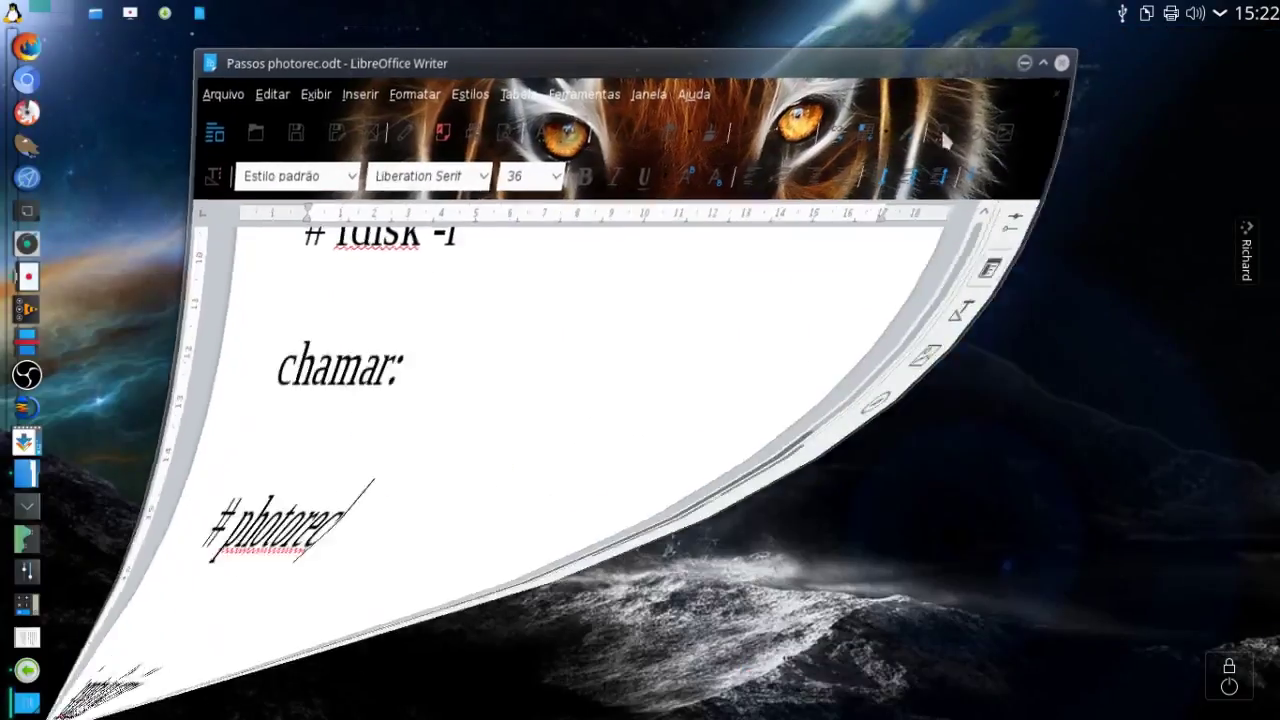
- Return to the root terminal and launch PhotoRec with the "photorec" command
key("F12")
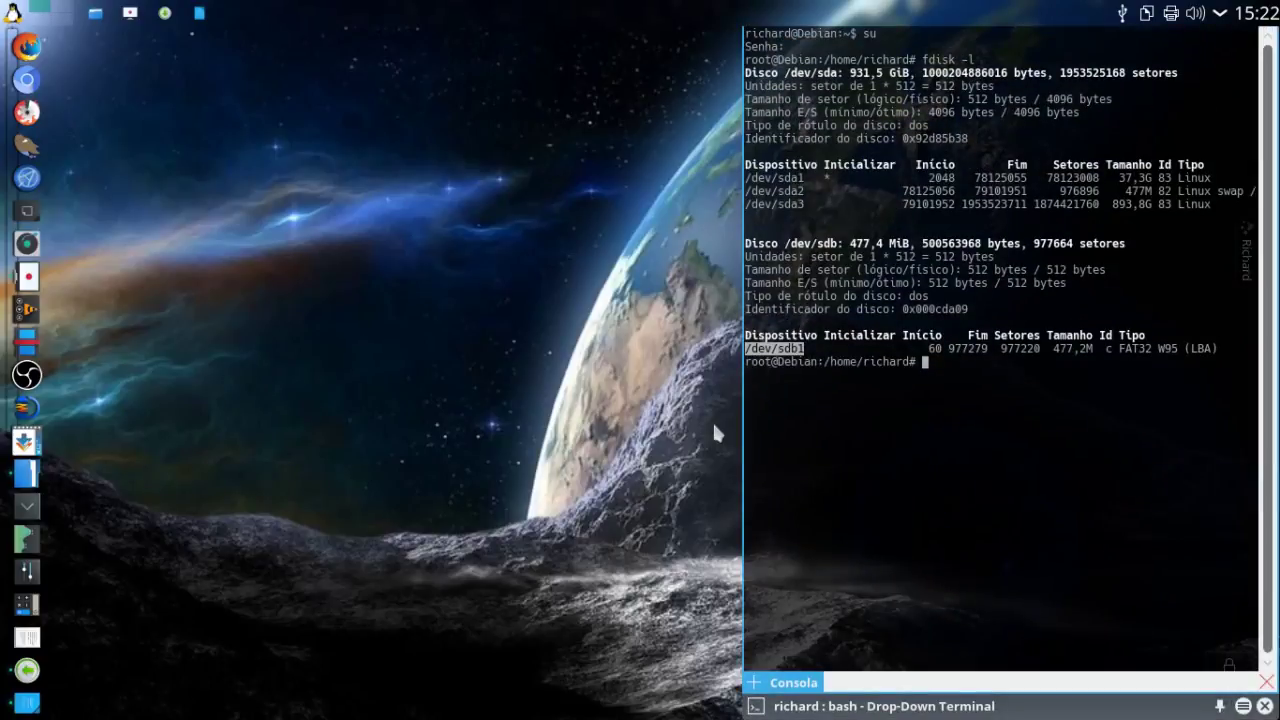
type("photorec")
key("Return")
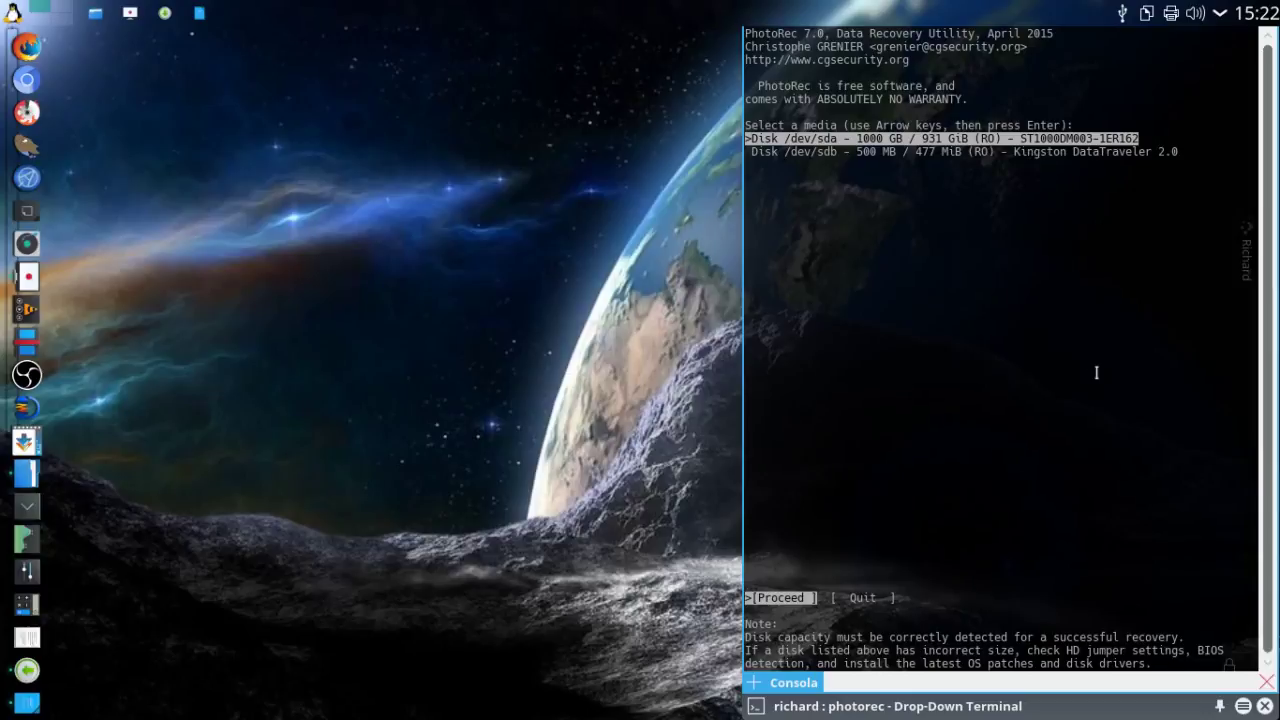
- Compare the two disks in PhotoRec's media list and select /dev/sdb, the Kingston DataTraveler 2.0
key("Down")
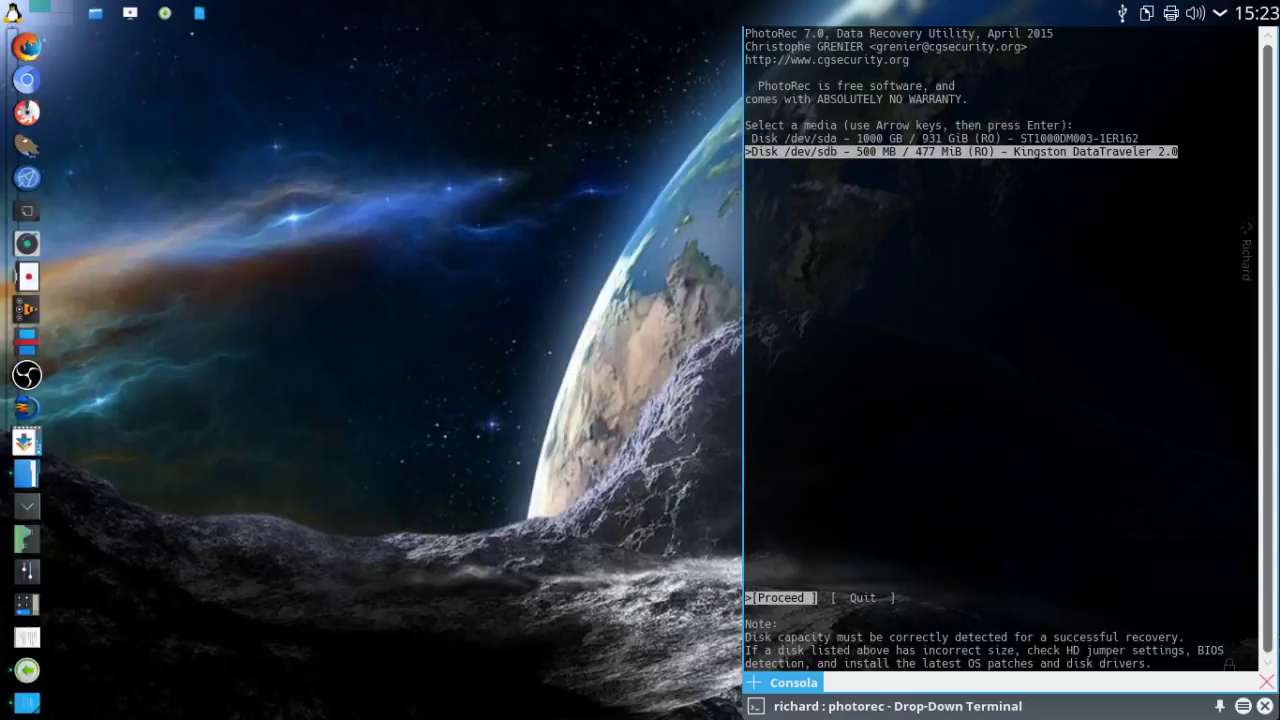
key("Up")
key("Down")
key("Up")
key("Down")
key("Up")
key("Down")
key("Up")
key("Down")
key("Up")
key("Down")
- Hide the terminal, safely remove the USB volume through the device notifier, and dismiss the notification
key("F12")
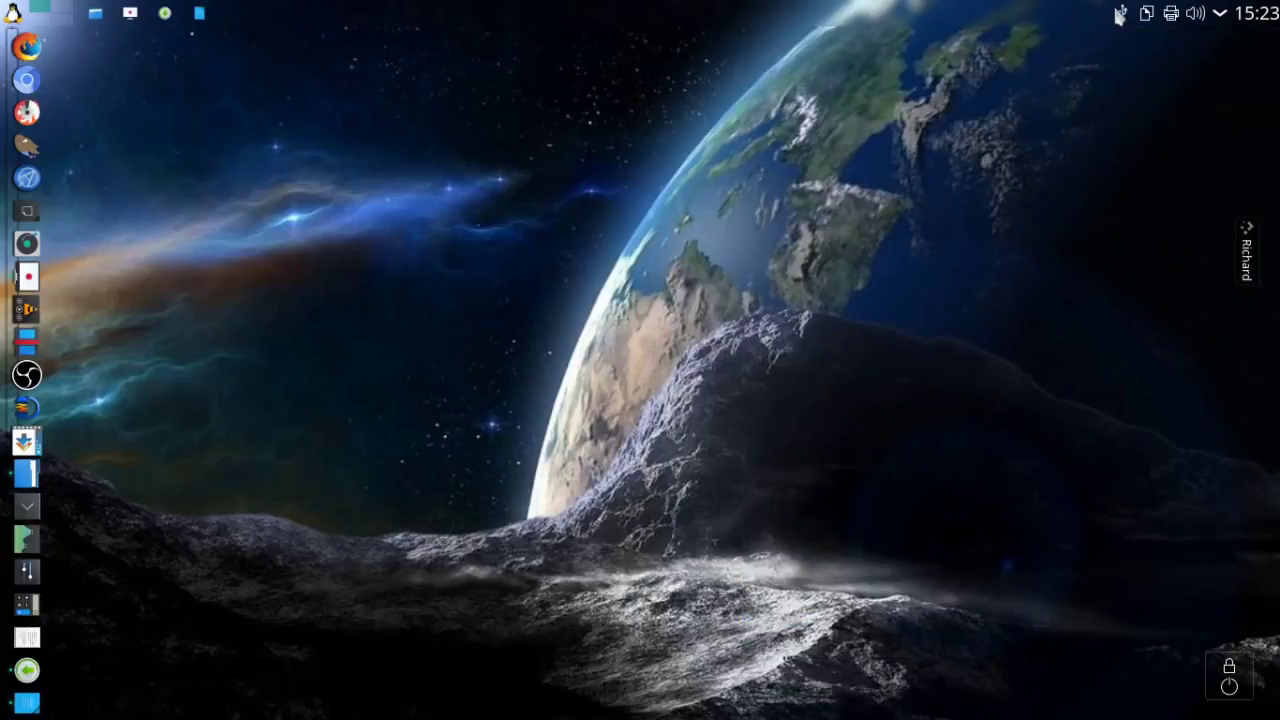
left_click(1118, 15)
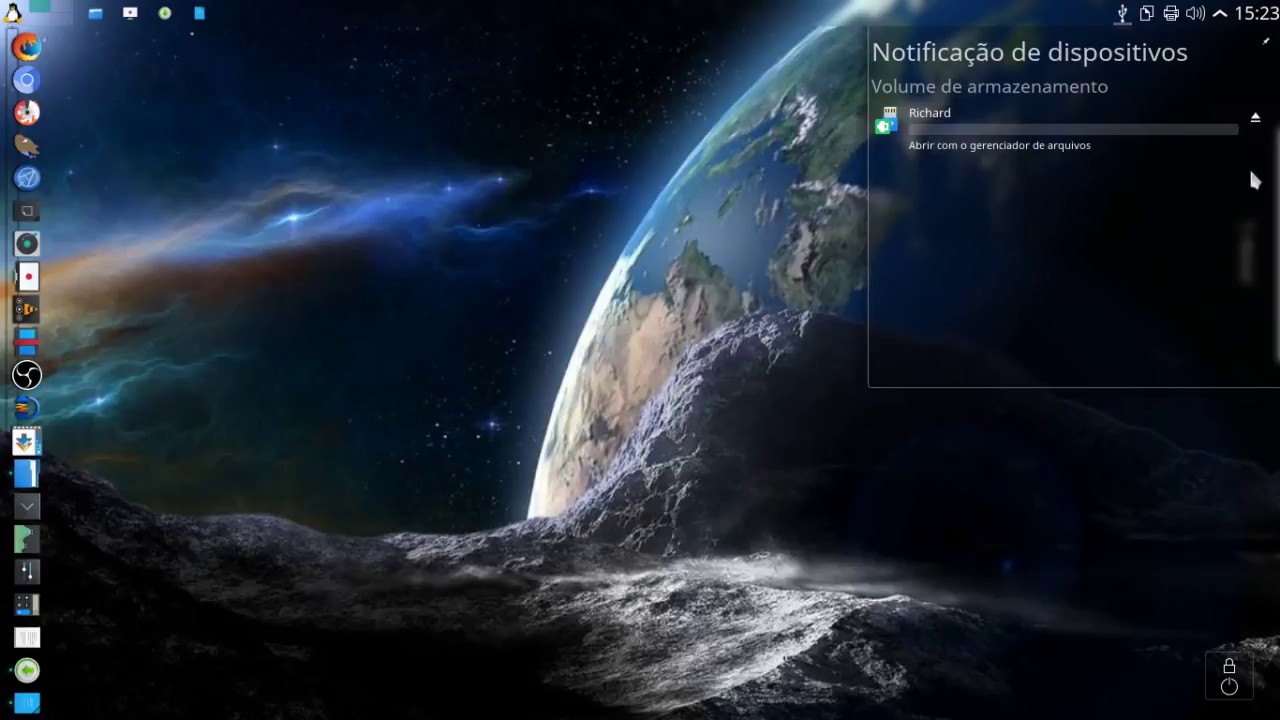
left_click(1256, 118)
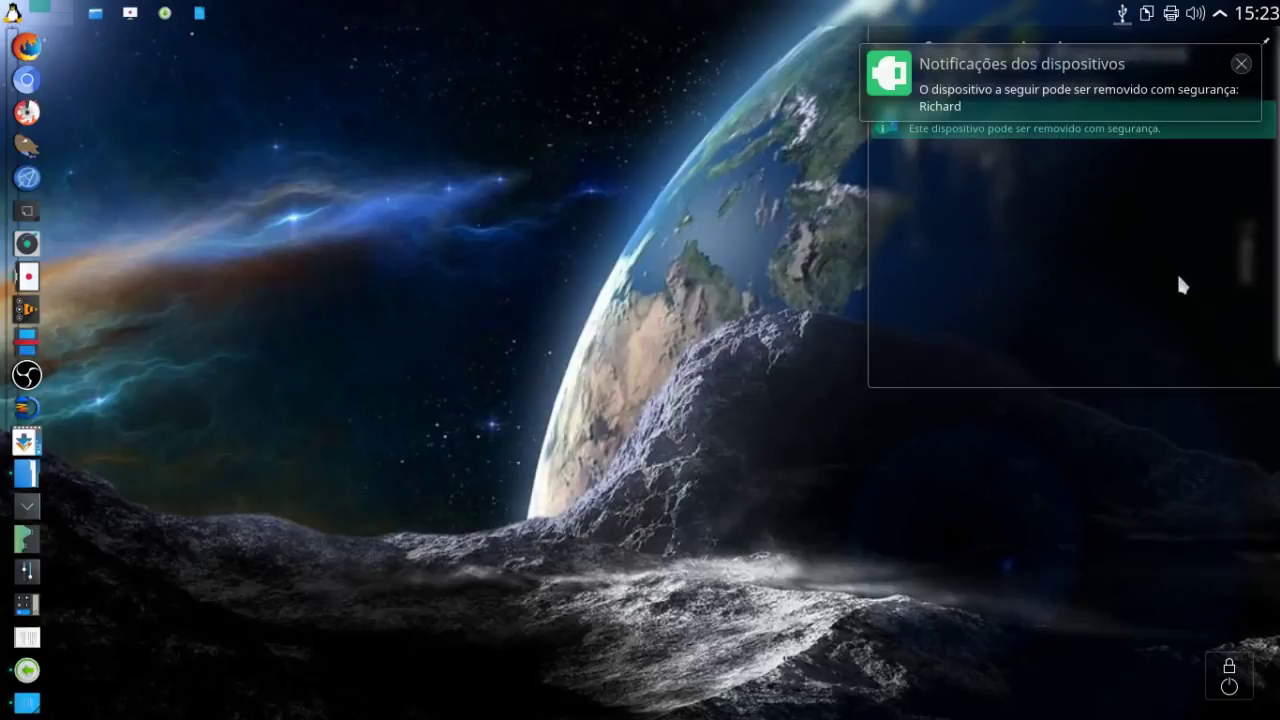
left_click(1241, 63)
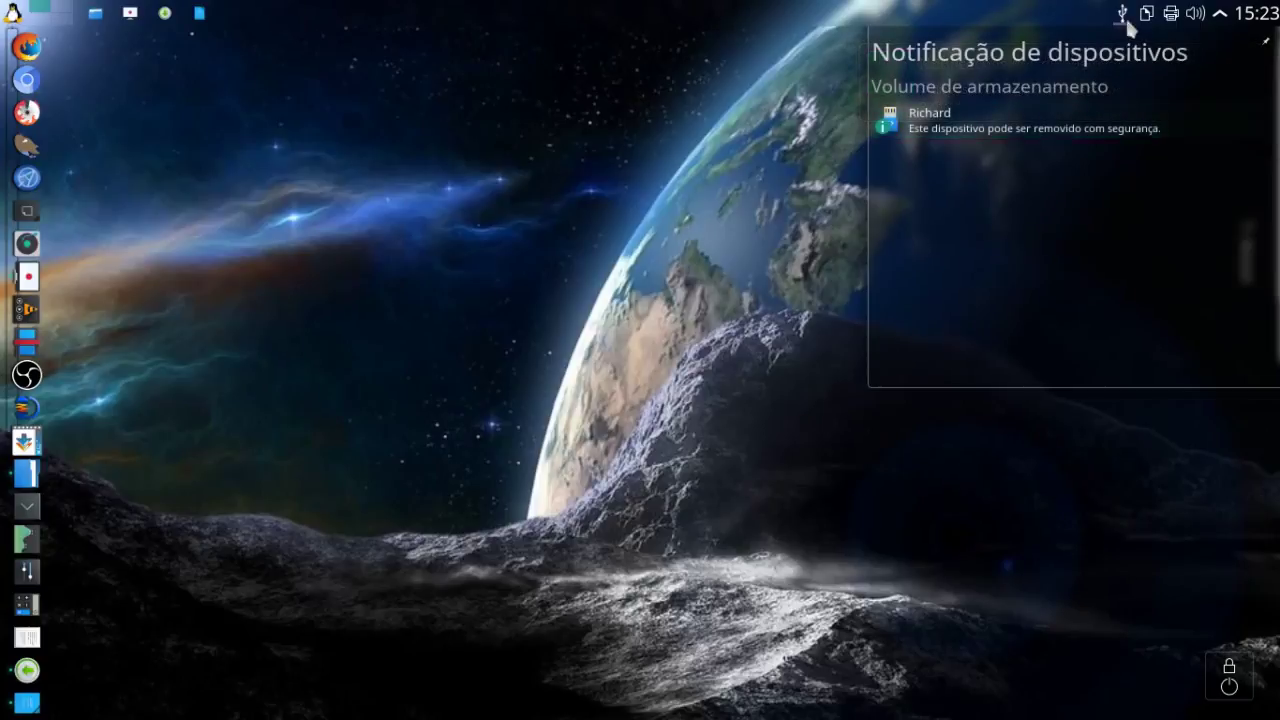
left_click(96, 13)
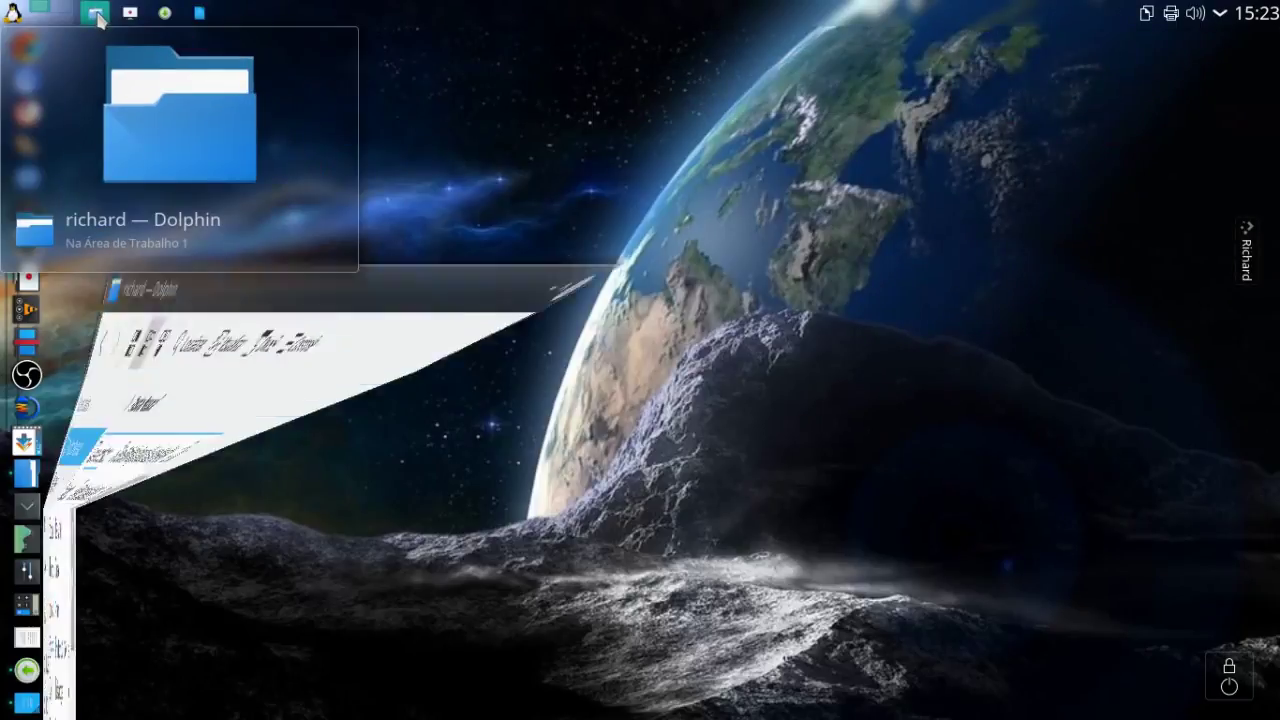
left_click(96, 13)
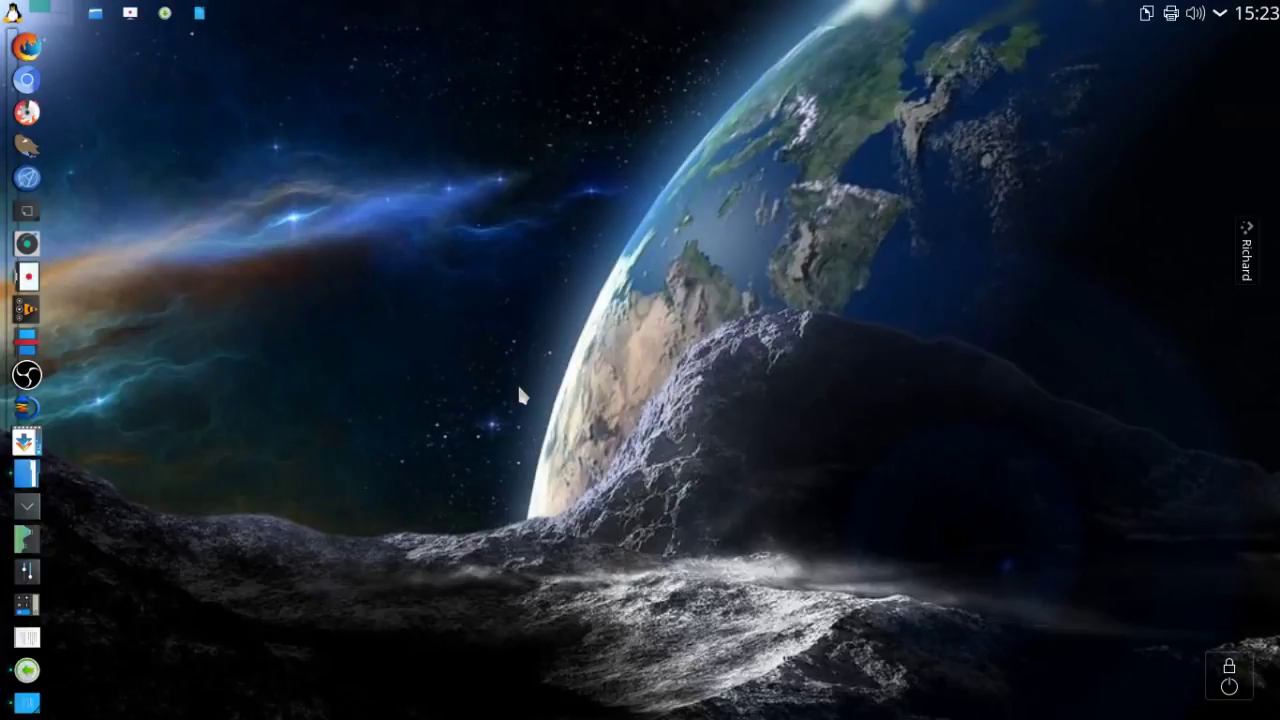
- Return to PhotoRec in the terminal and proceed with the Kingston DataTraveler disk /dev/sdb
key("F12")
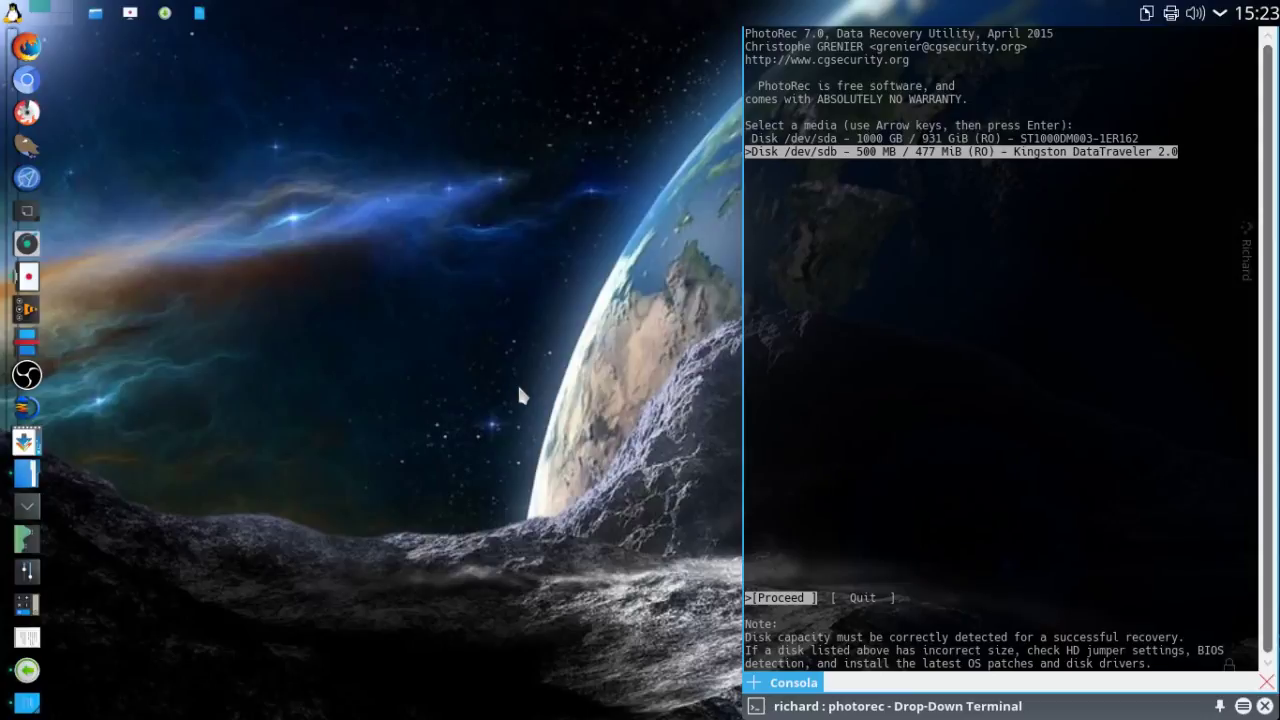
key("Up")
key("Down")
key("Right")
key("Left")
key("Right")
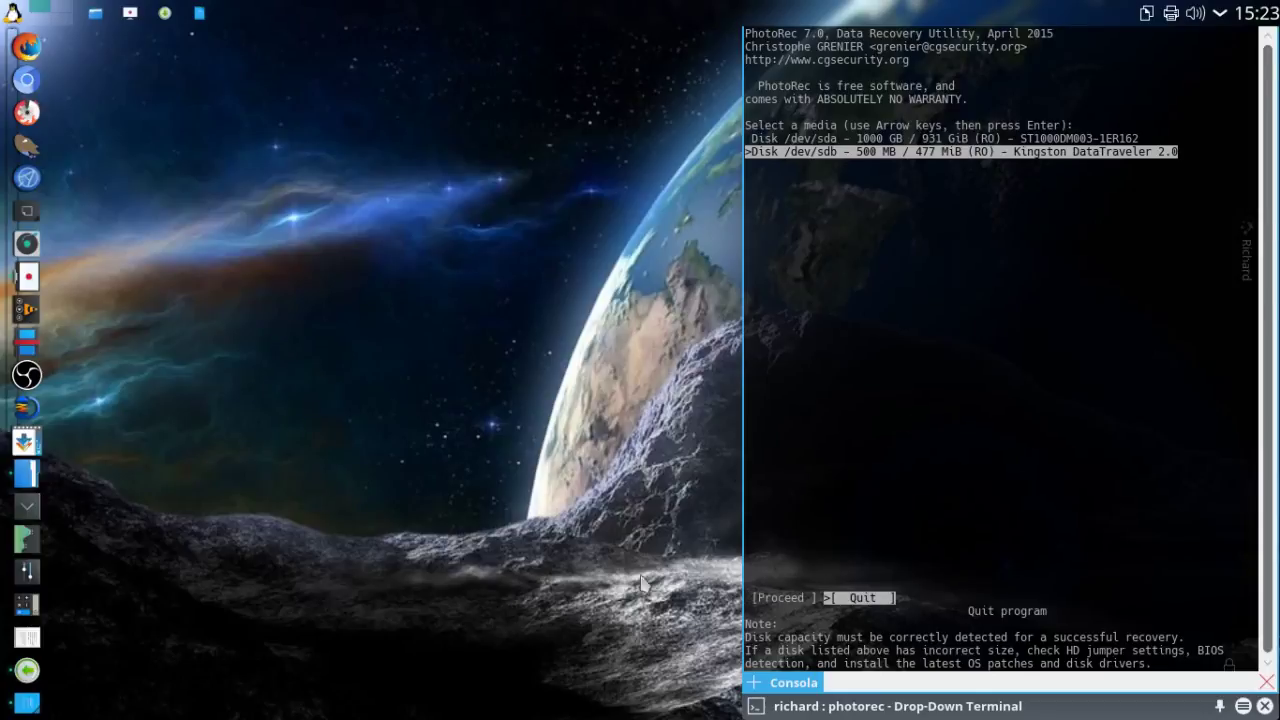
key("Left")
key("Return")
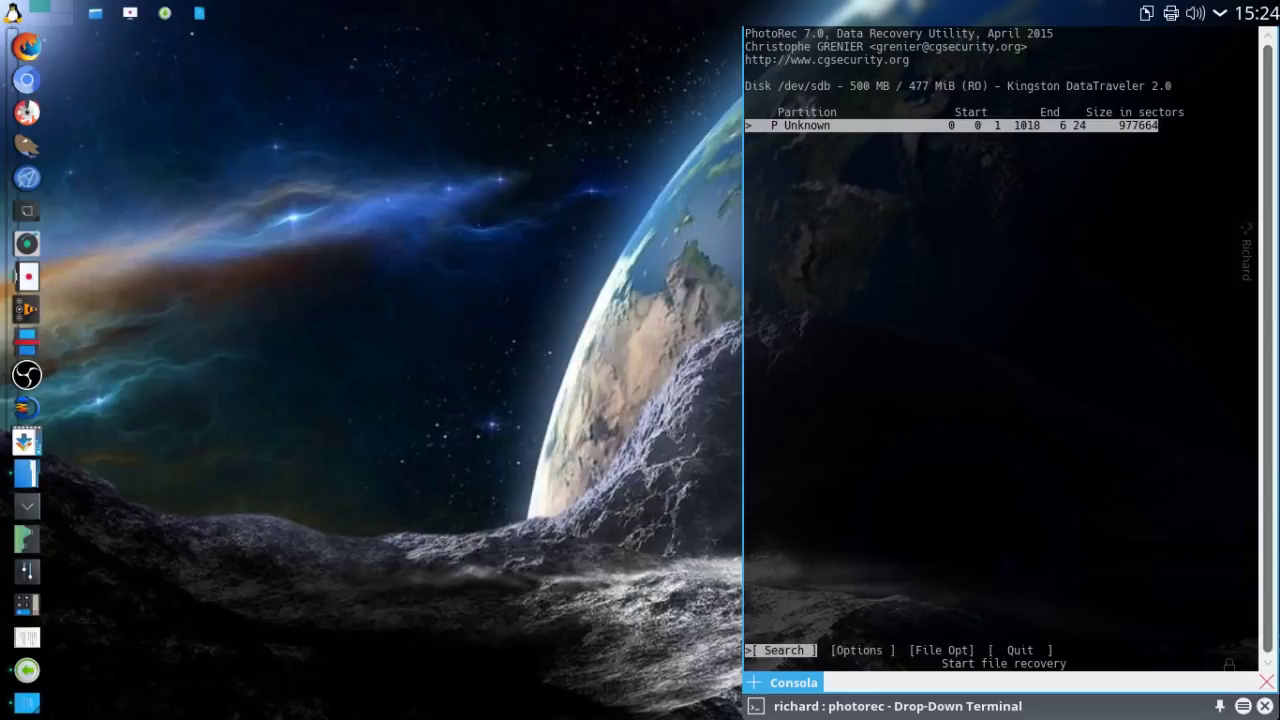
- Start a file search on the Unknown partition and choose Other (FAT/NTFS/HFS+/ReiserFS) as the filesystem type
key("Return")
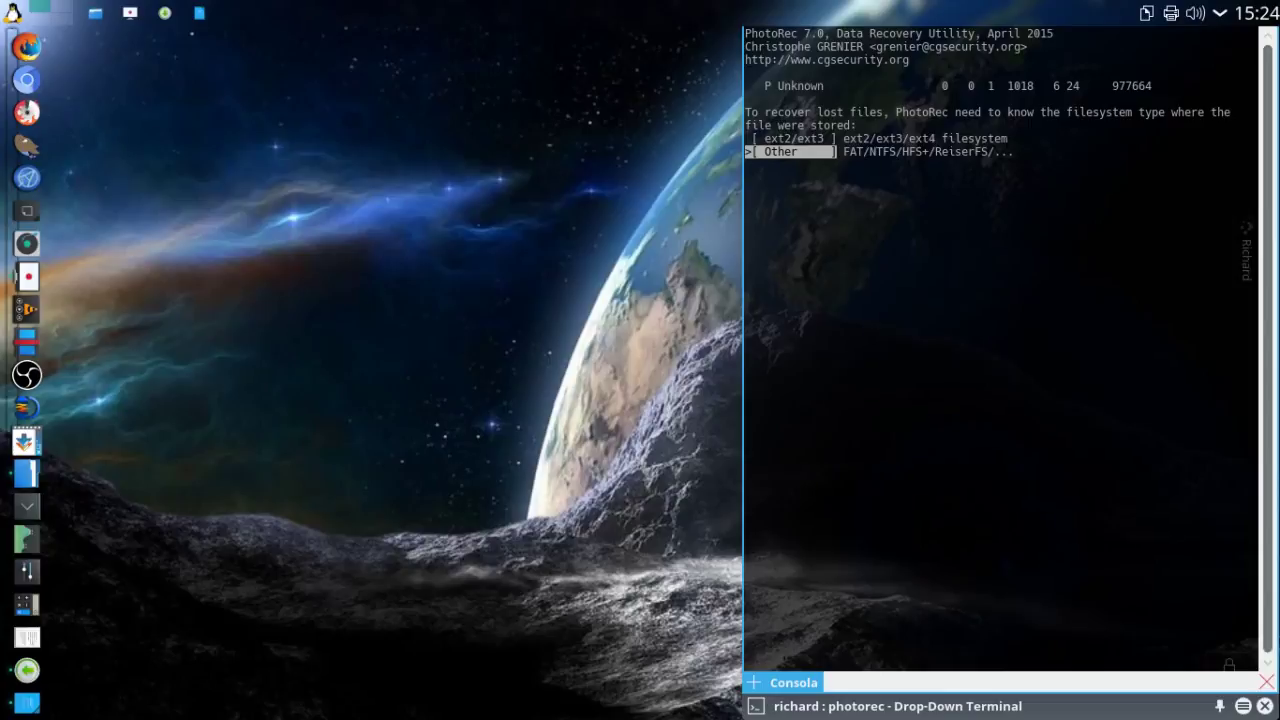
key("Up")
key("Down")
key("Up")
key("Down")
left_click_drag(843, 152, 871, 153)
left_click(872, 196)
key("Return")
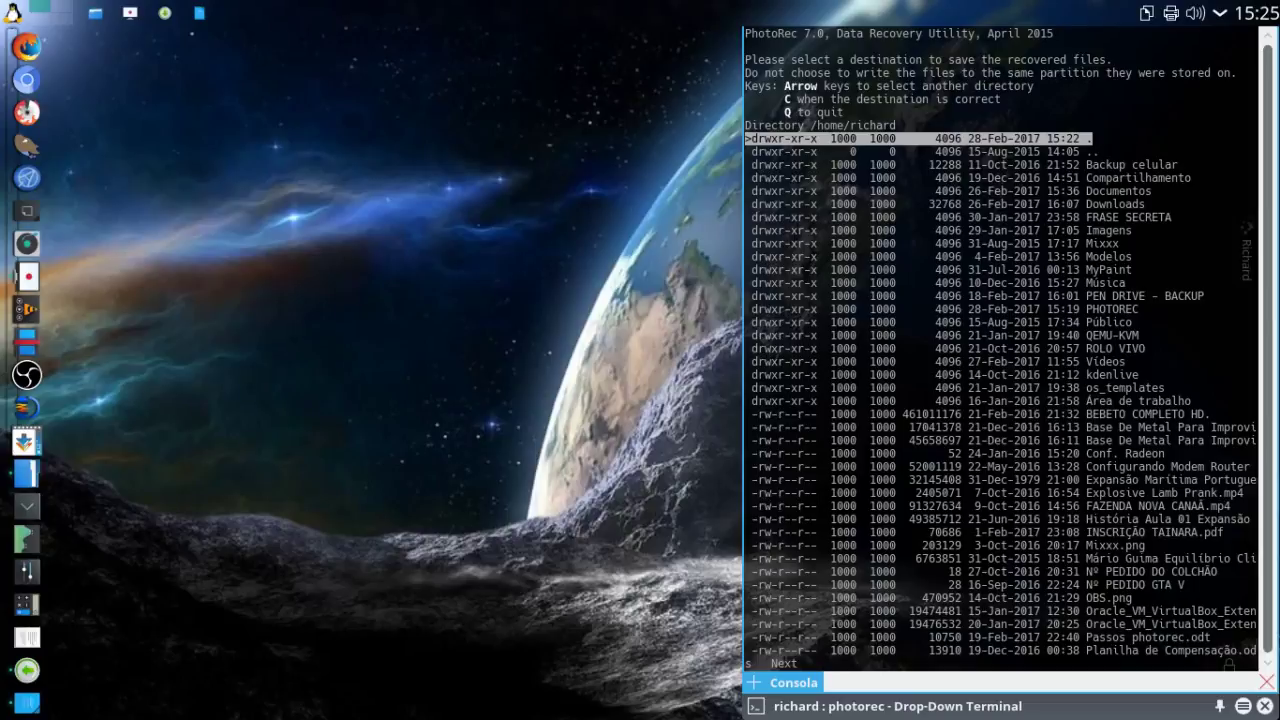
- Highlight the PHOTOREC folder in the home directory listing, and confirm the destination to start the recovery
key("Down")
key("Down")
key("Down")
key("Down")
key("Down")
key("Down")
key("Down")
key("Down")
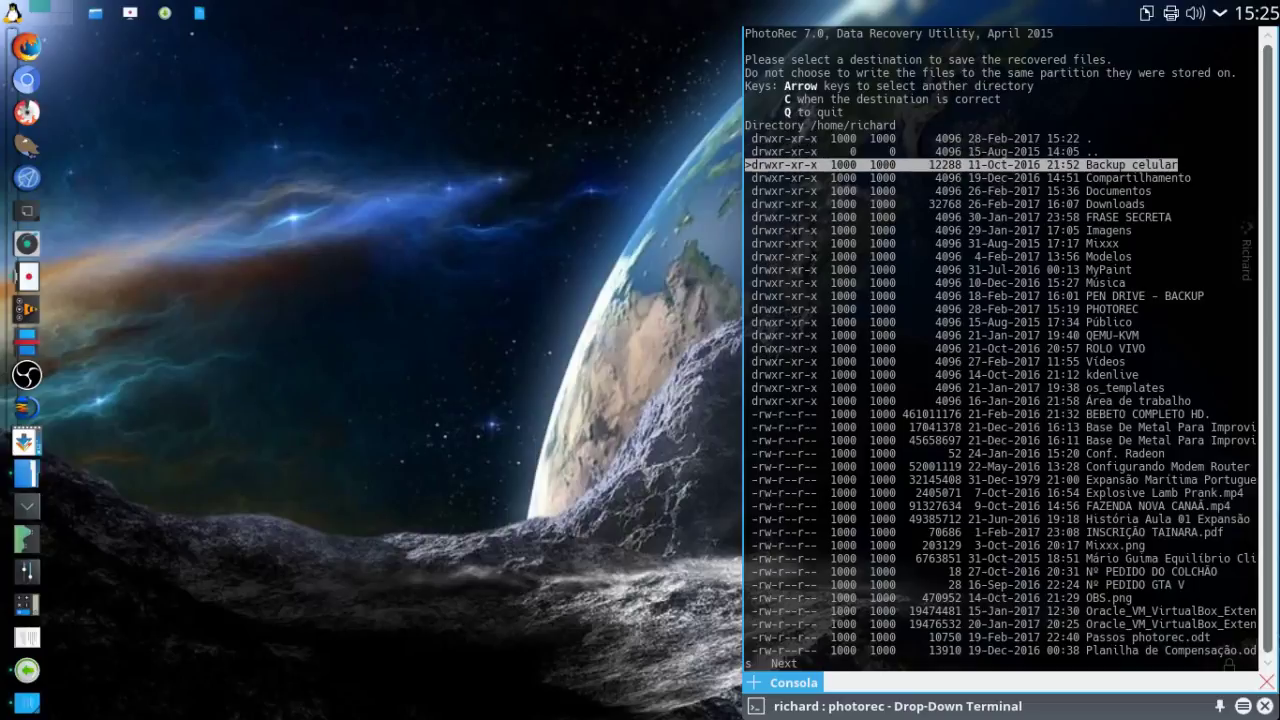
key("Down")
key("Down")
key("Down")
key("Down")
key("Down")
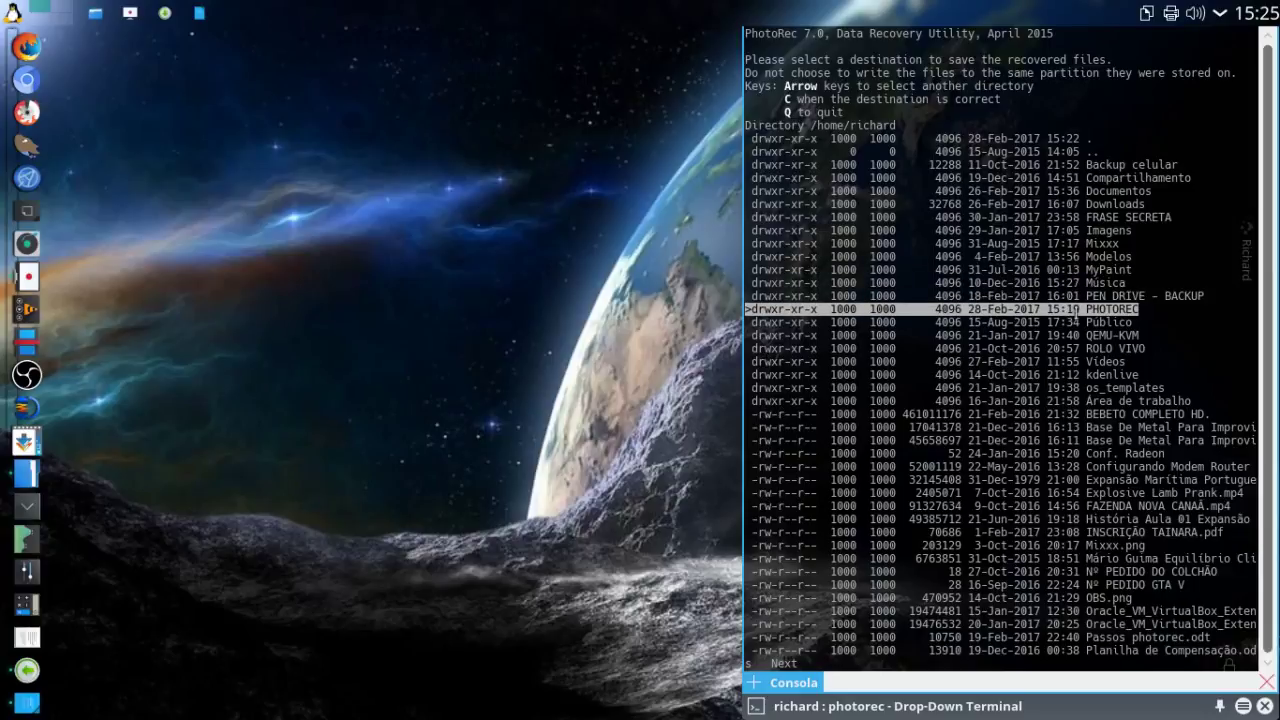
key("Up")
key("Down")
key("c")
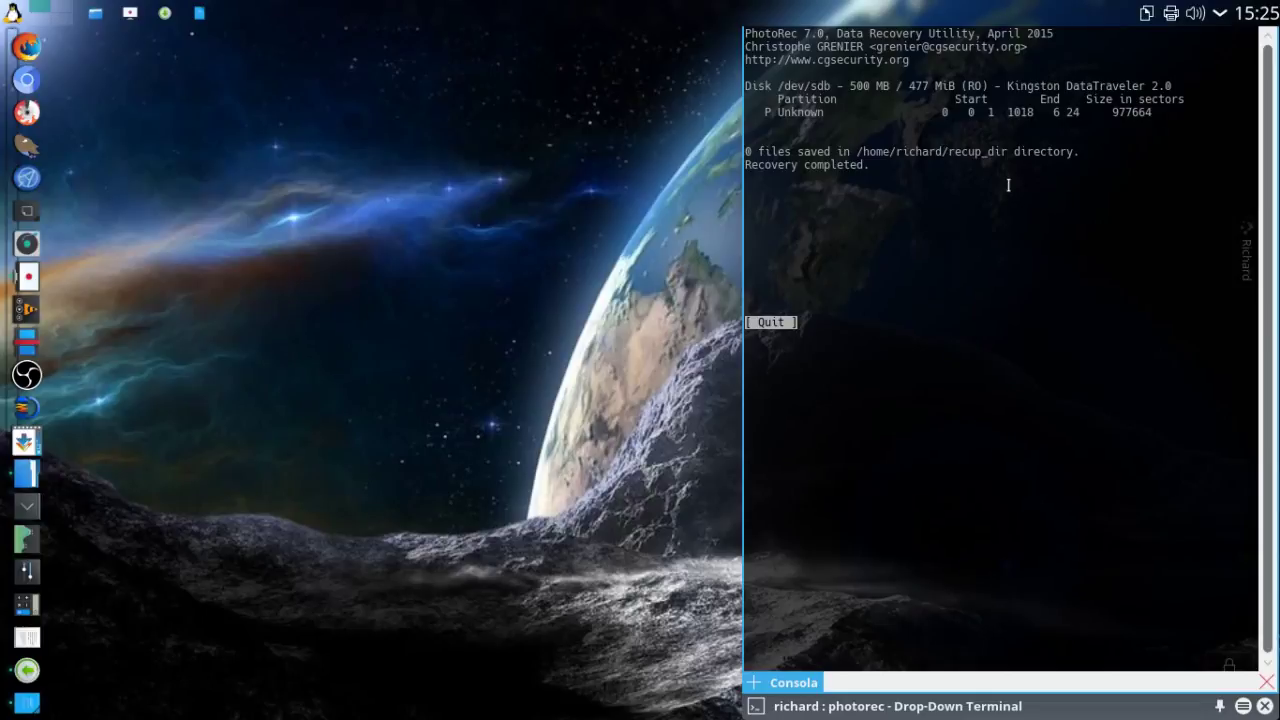
- Leave the recovery summary and the partition screen, and quit PhotoRec to the root prompt
key("Return")
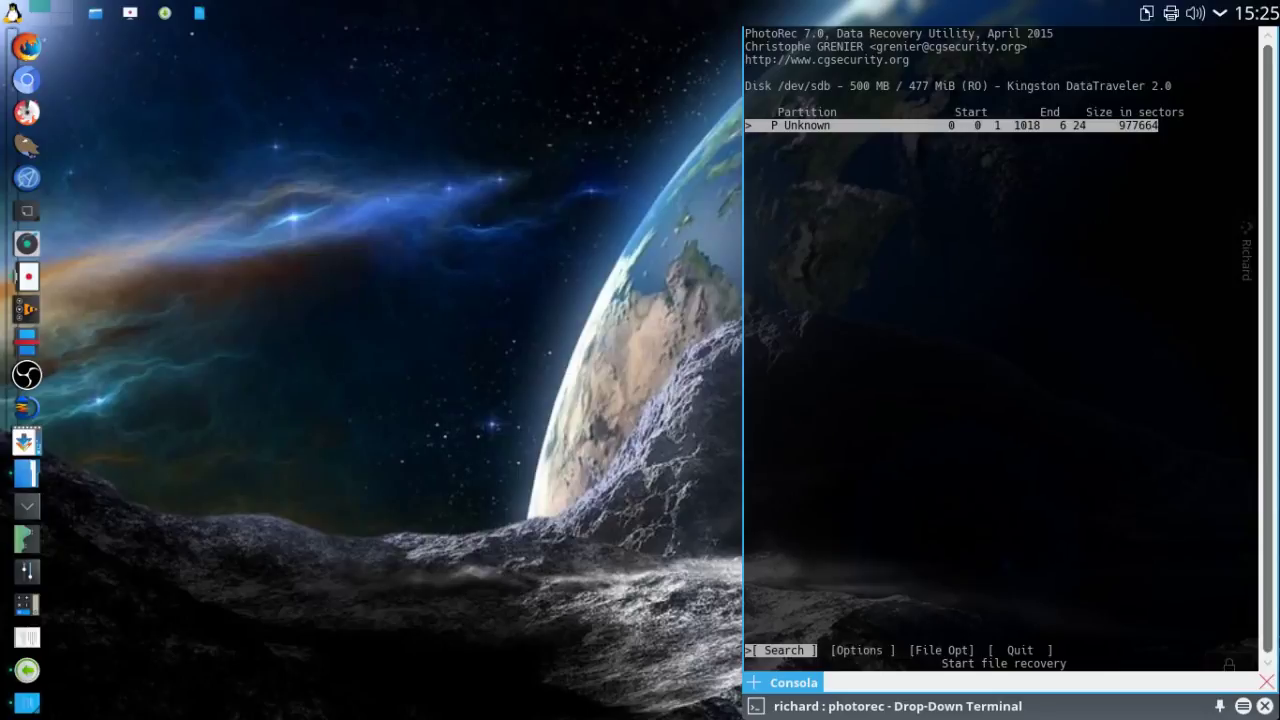
key("Right")
key("Right")
key("Left")
key("Left")
key("Left")
key("Return")
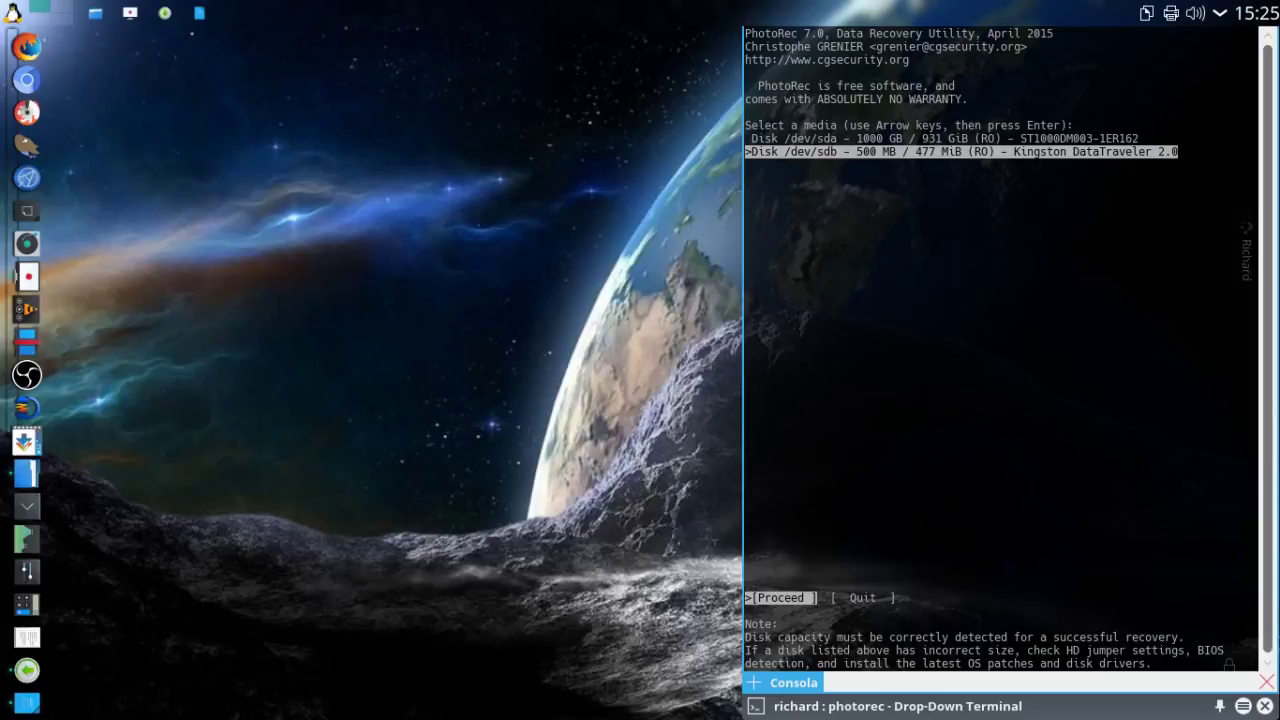
key("Right")
key("Return")
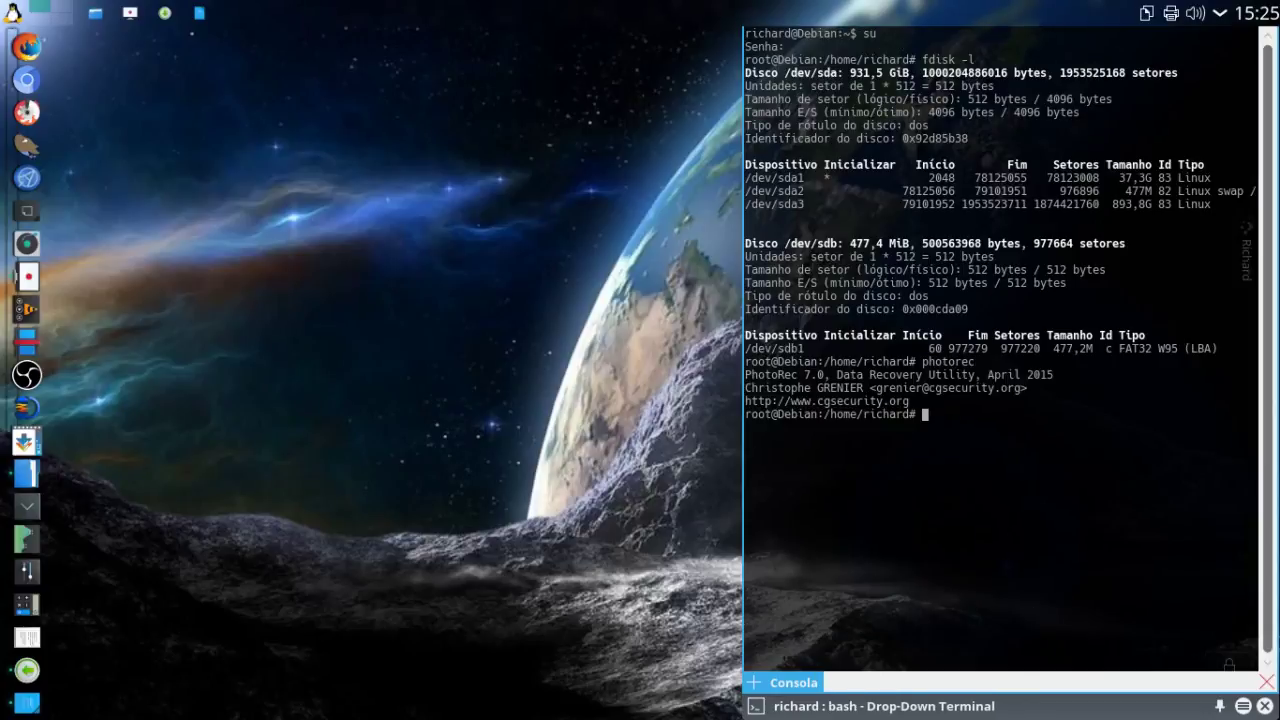
- Repeat "fdisk -l" in the root terminal to check whether the USB drive is detected
key("Up")
key("Up")
key("Return")
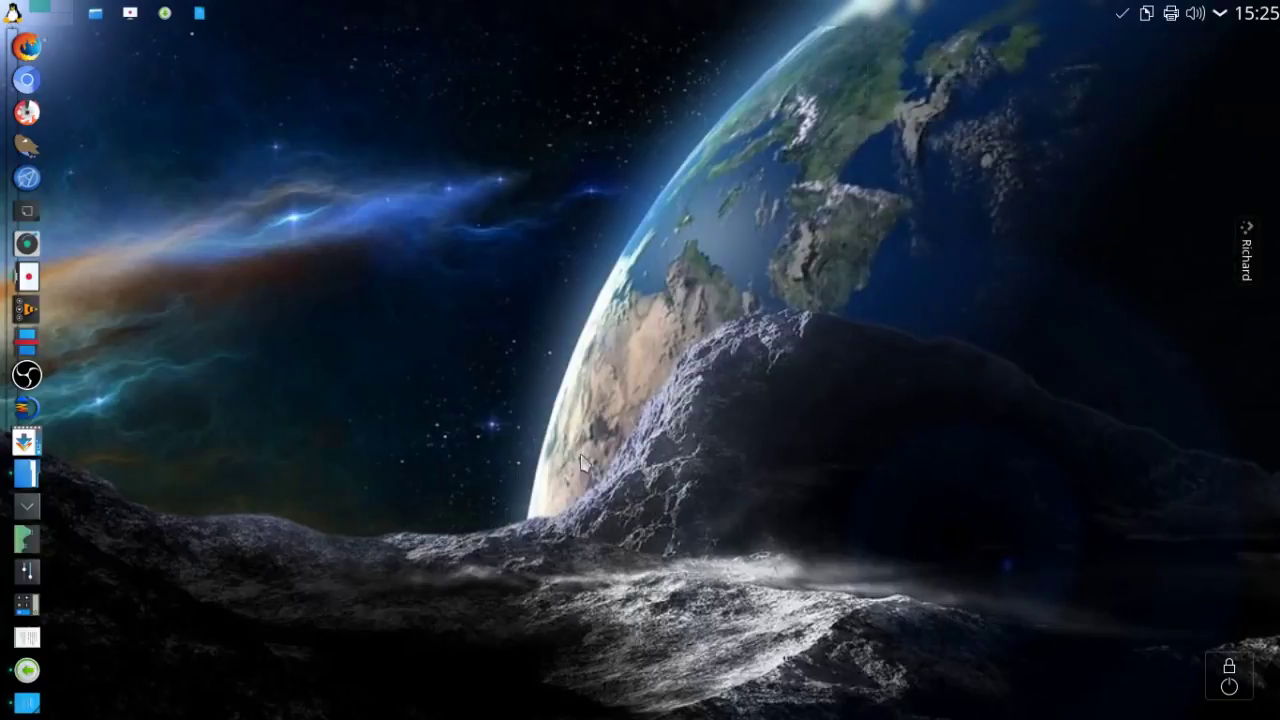
key("F12")
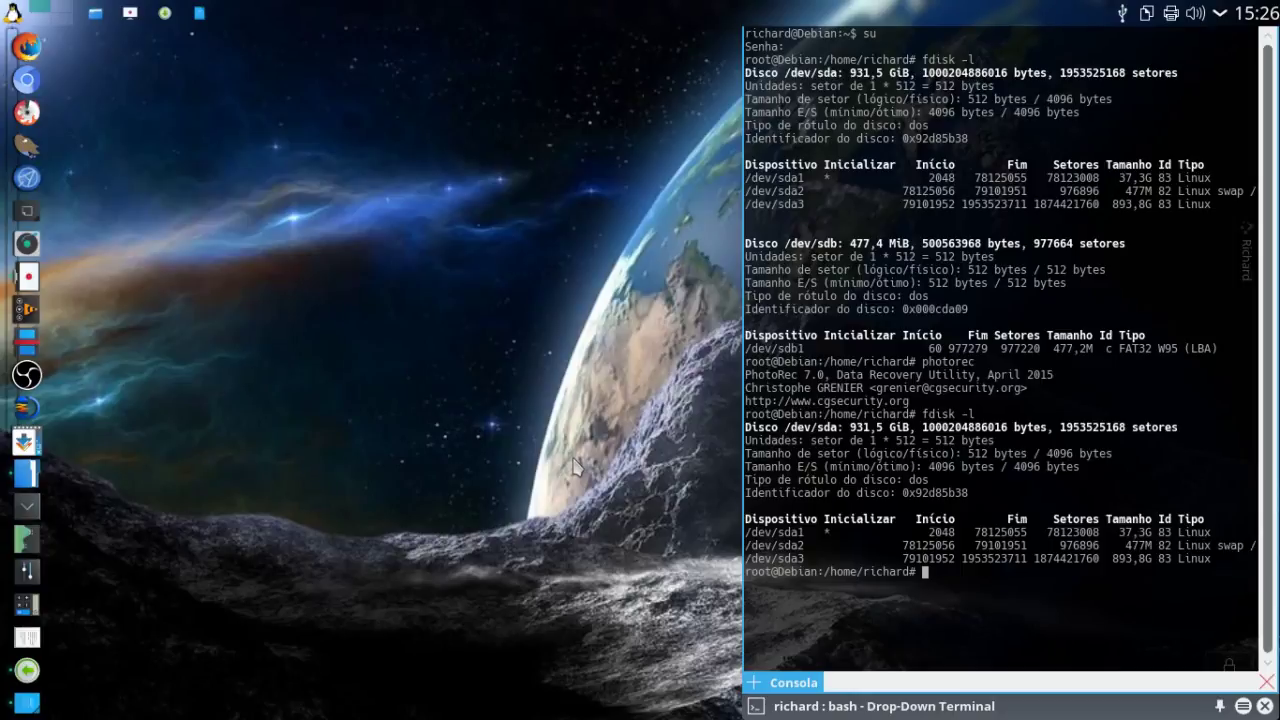
type("photorec")
key("Up")
key("Return")
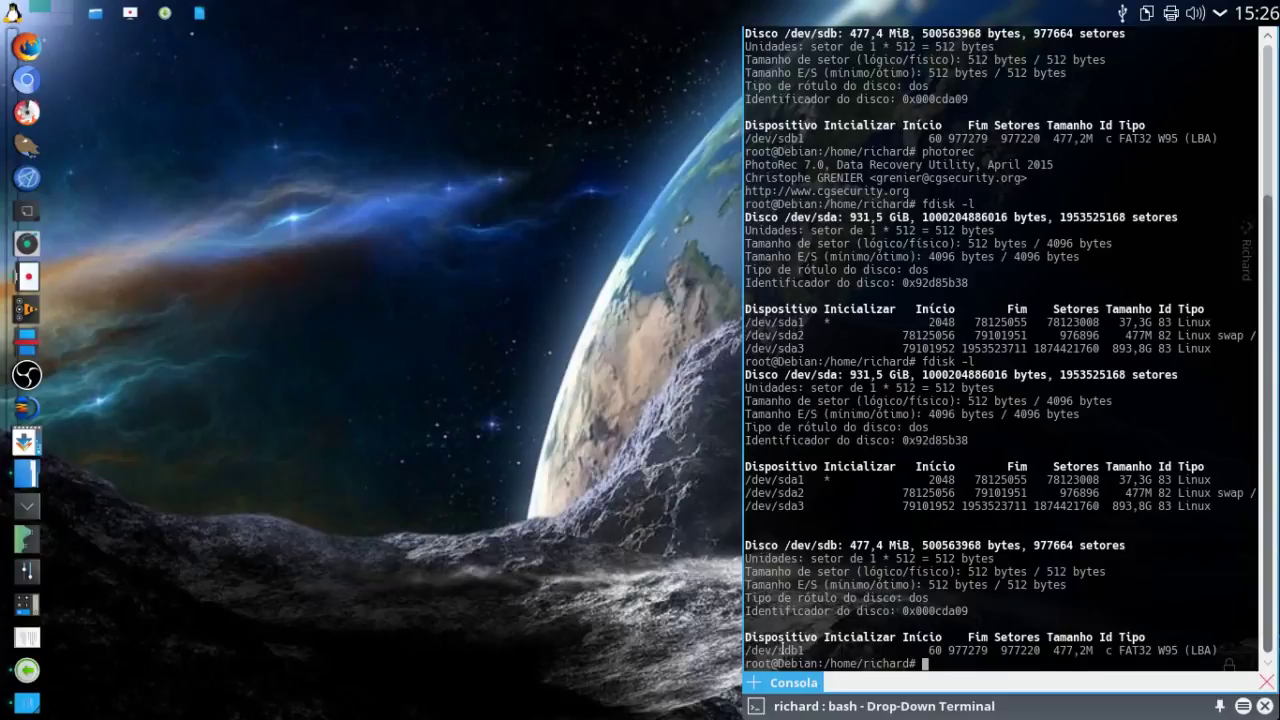
- Hide the terminal, unmount the USB volume again from the device notifier, and close the notifications
left_click(558, 593)
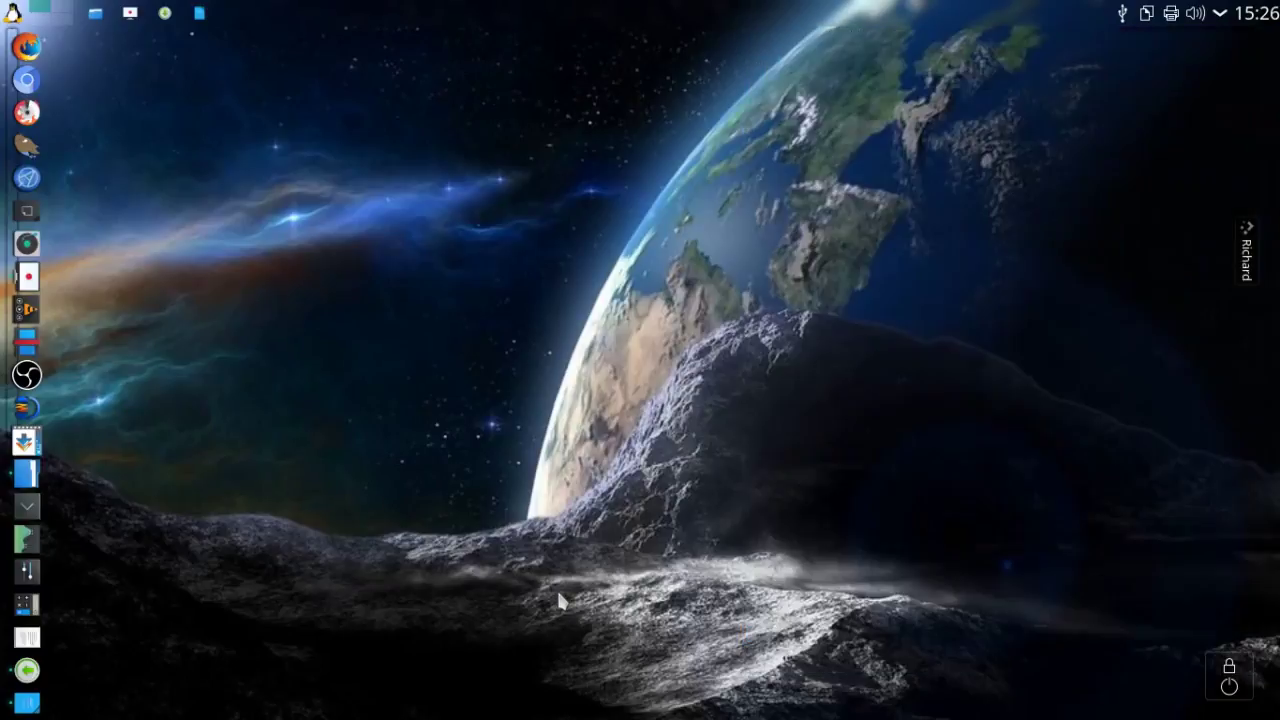
left_click(1121, 13)
left_click(1259, 124)
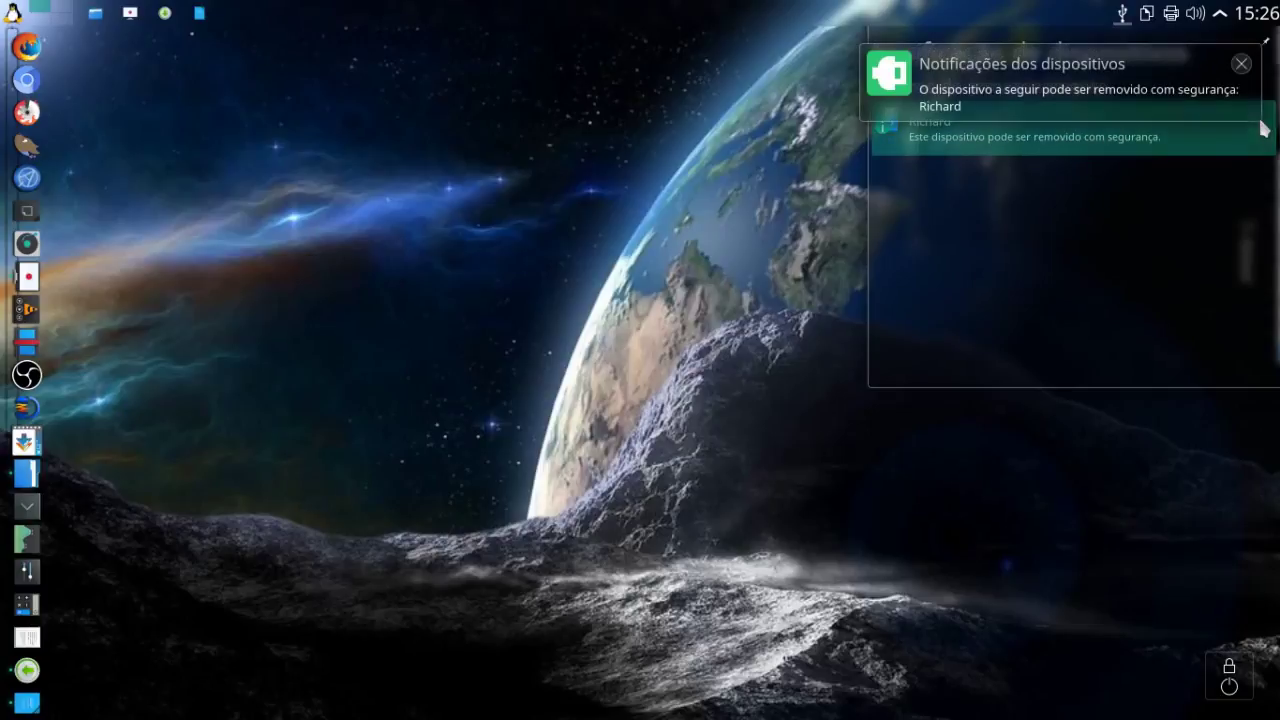
left_click(1241, 63)
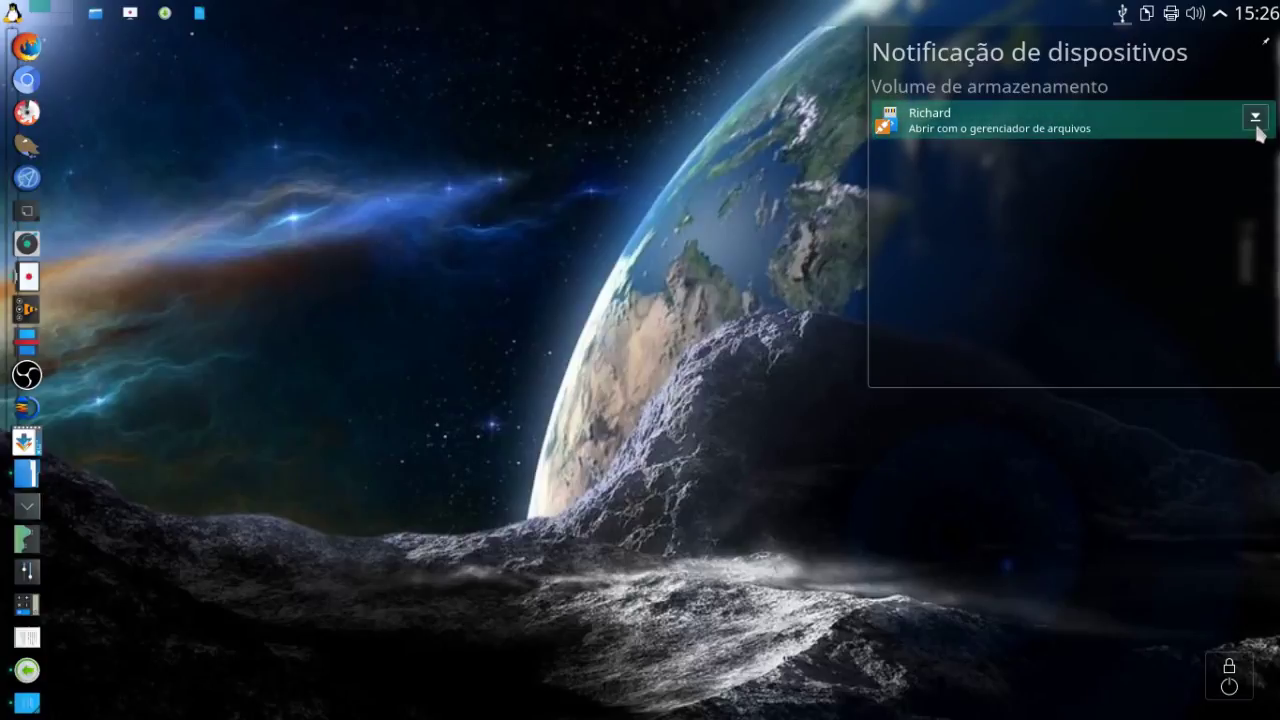
left_click(1122, 14)
- Reopen the root terminal, run "fdisk -l" once more to check the unmounted USB drive, and clear the screen
key("F12")
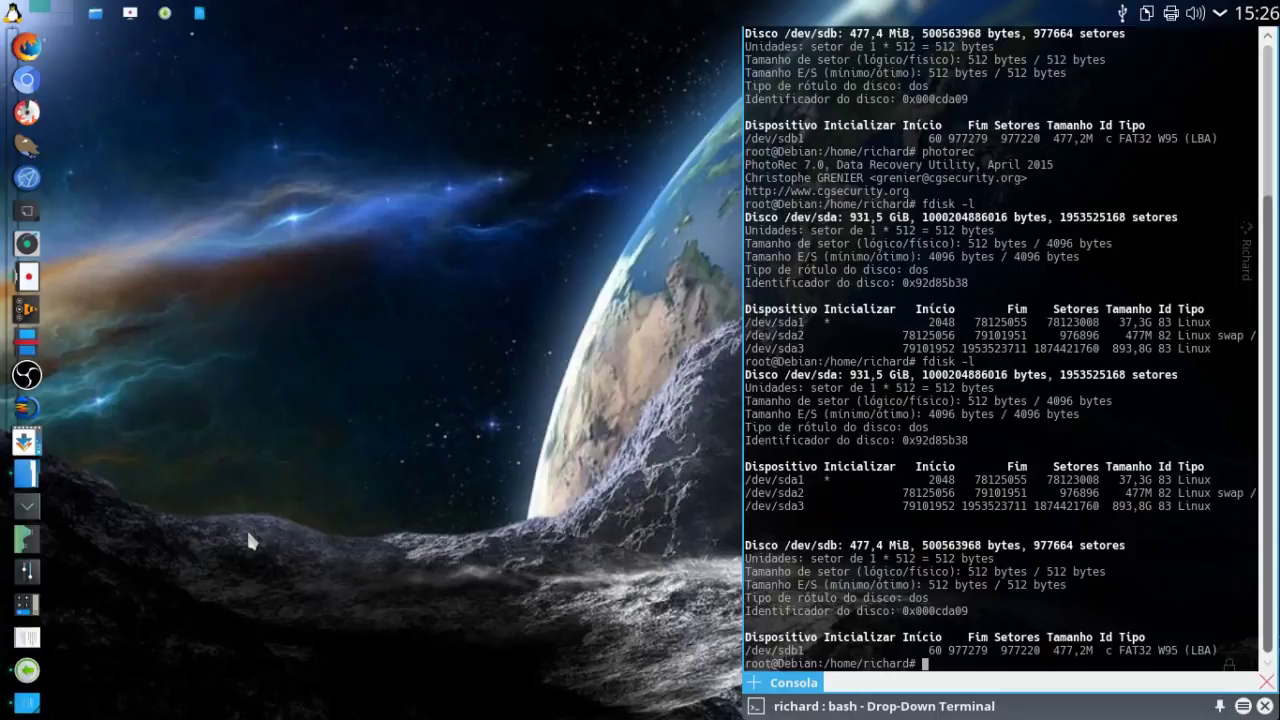
key("Up")
key("Return")
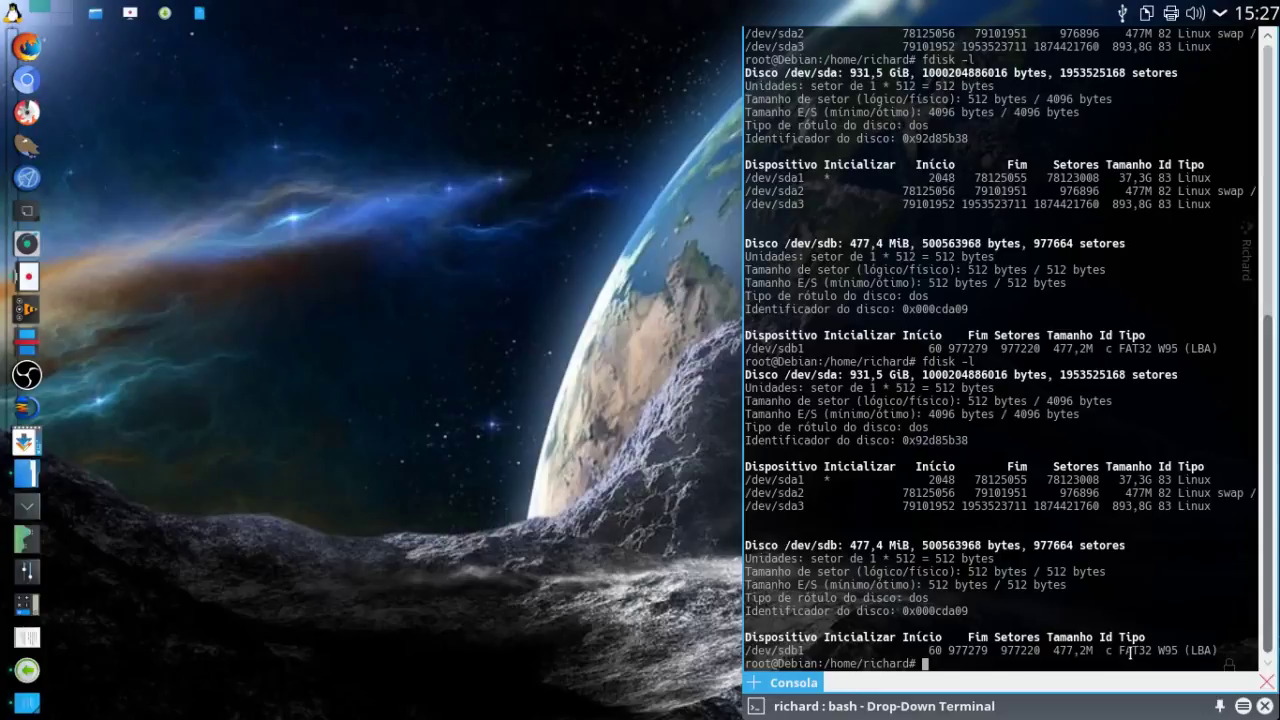
key("ctrl+l")
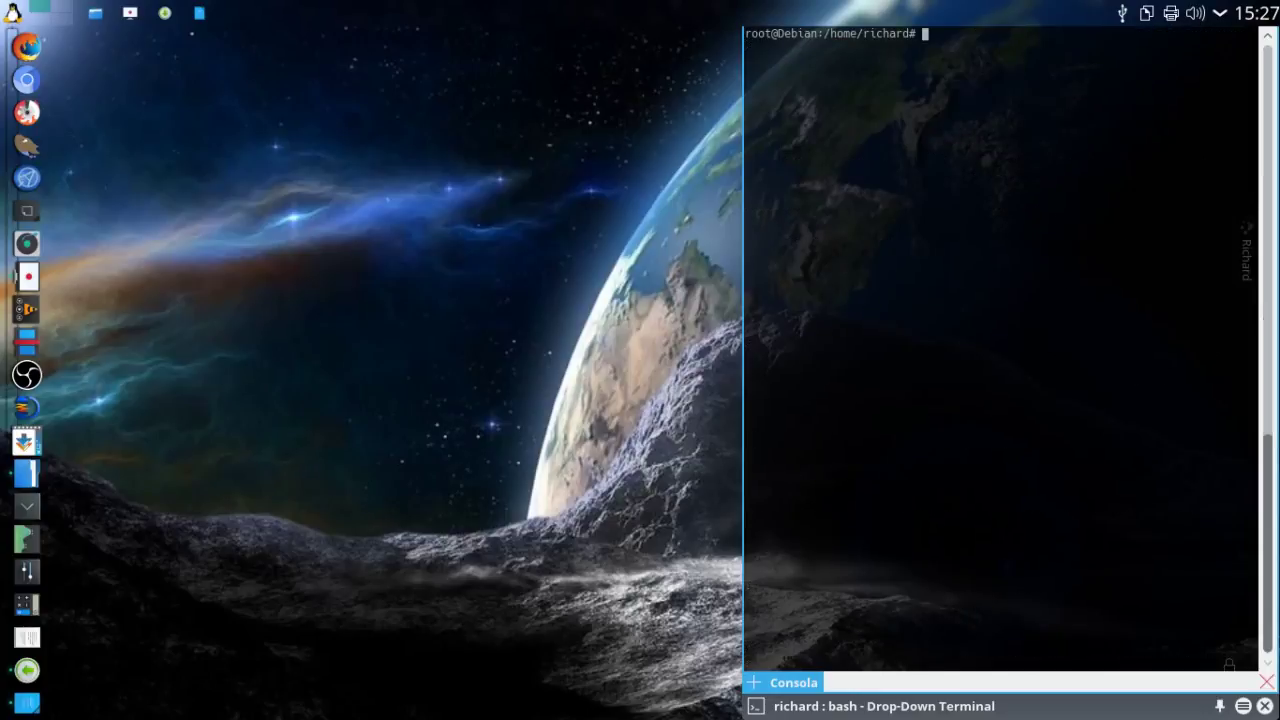
- Launch PhotoRec from the root prompt and proceed with the Kingston DataTraveler disk /dev/sdb
type("photorec")
key("Return")
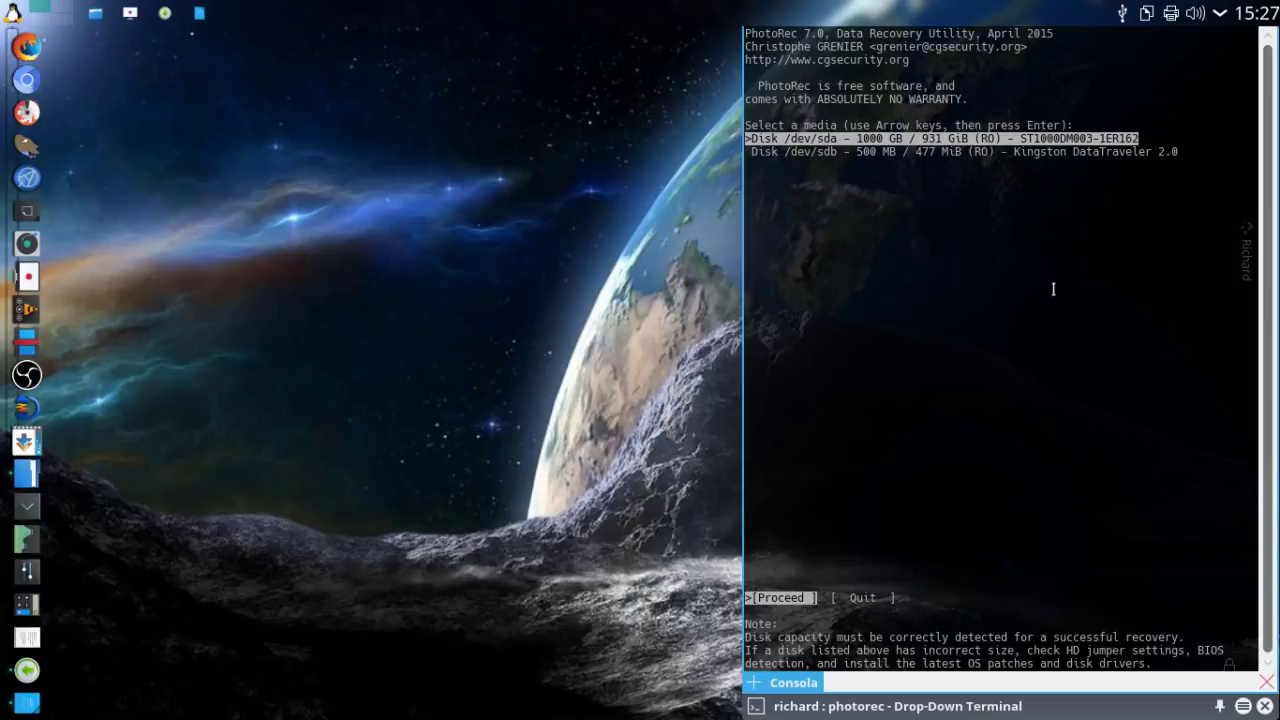
key("Down")
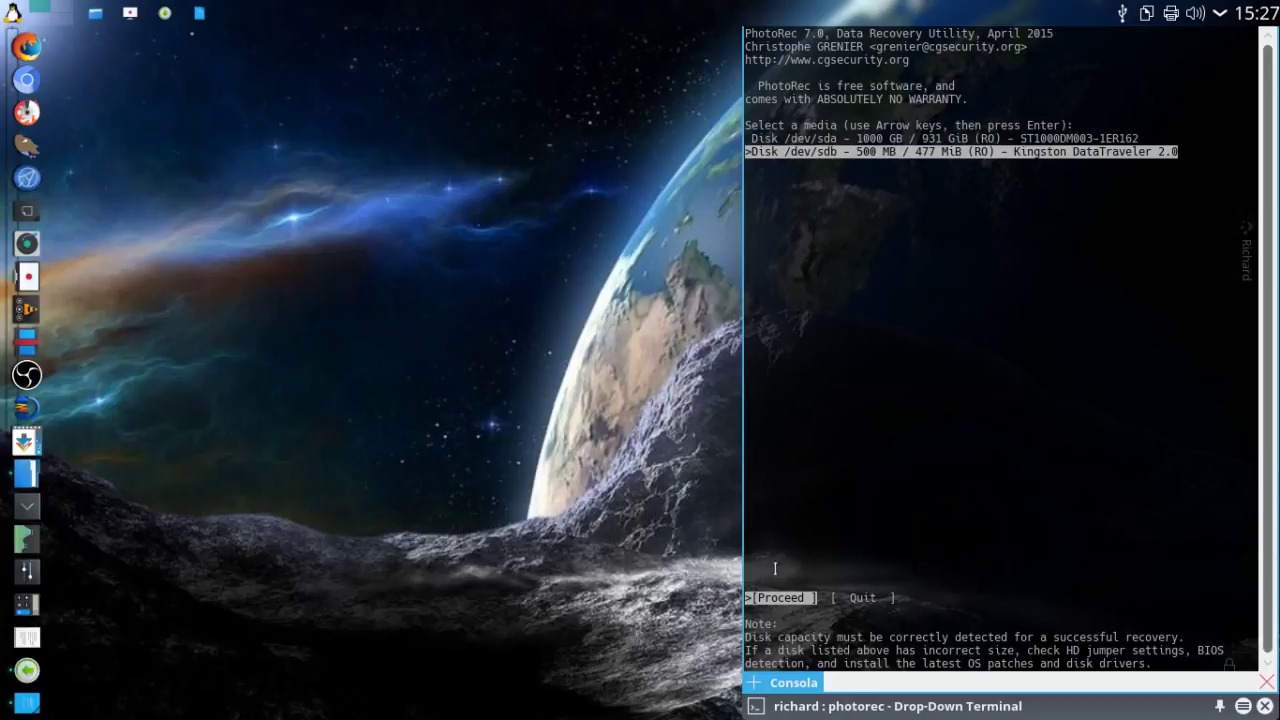
key("Return")
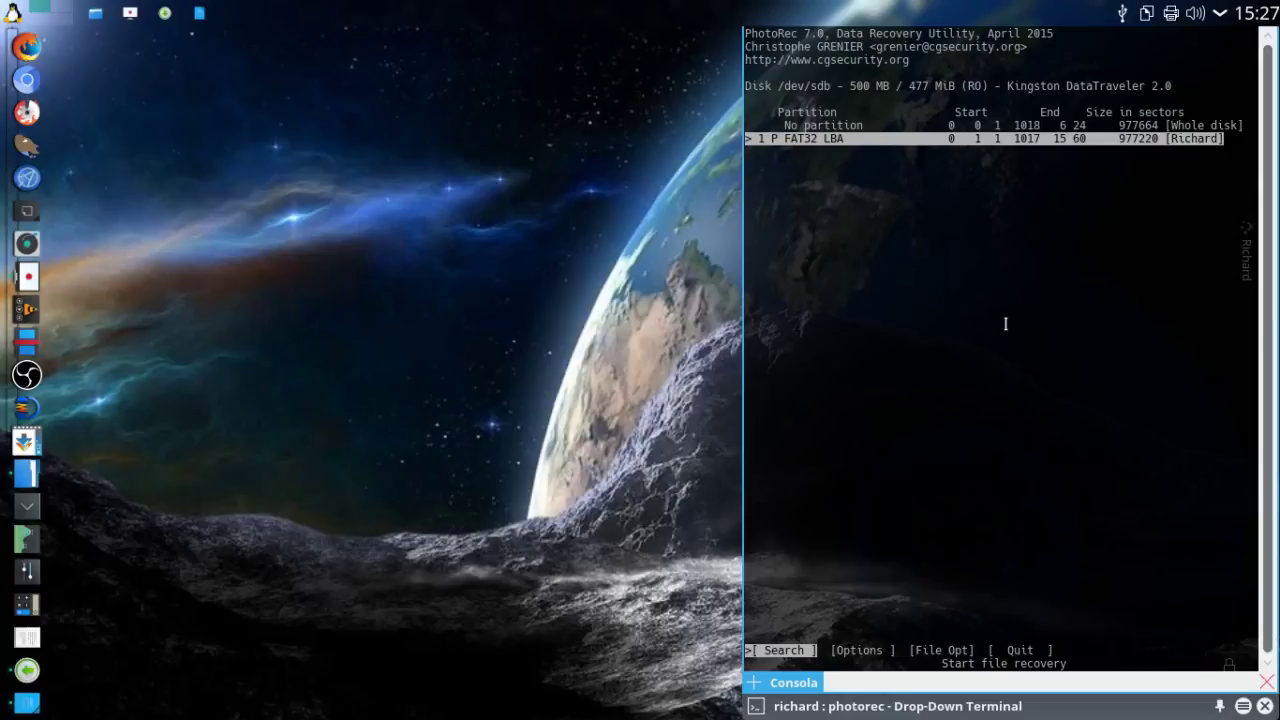
- Choose the FAT32 LBA partition of /dev/sdb and start the file recovery search
key("Up")
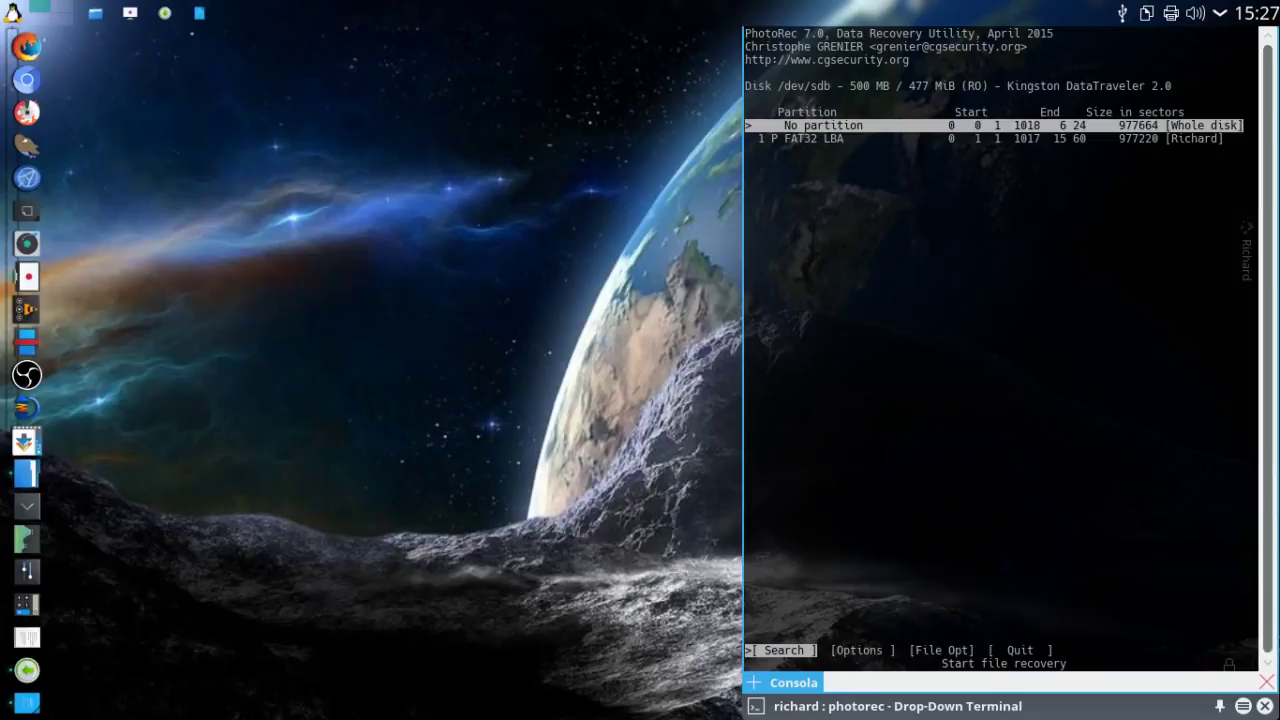
key("Down")
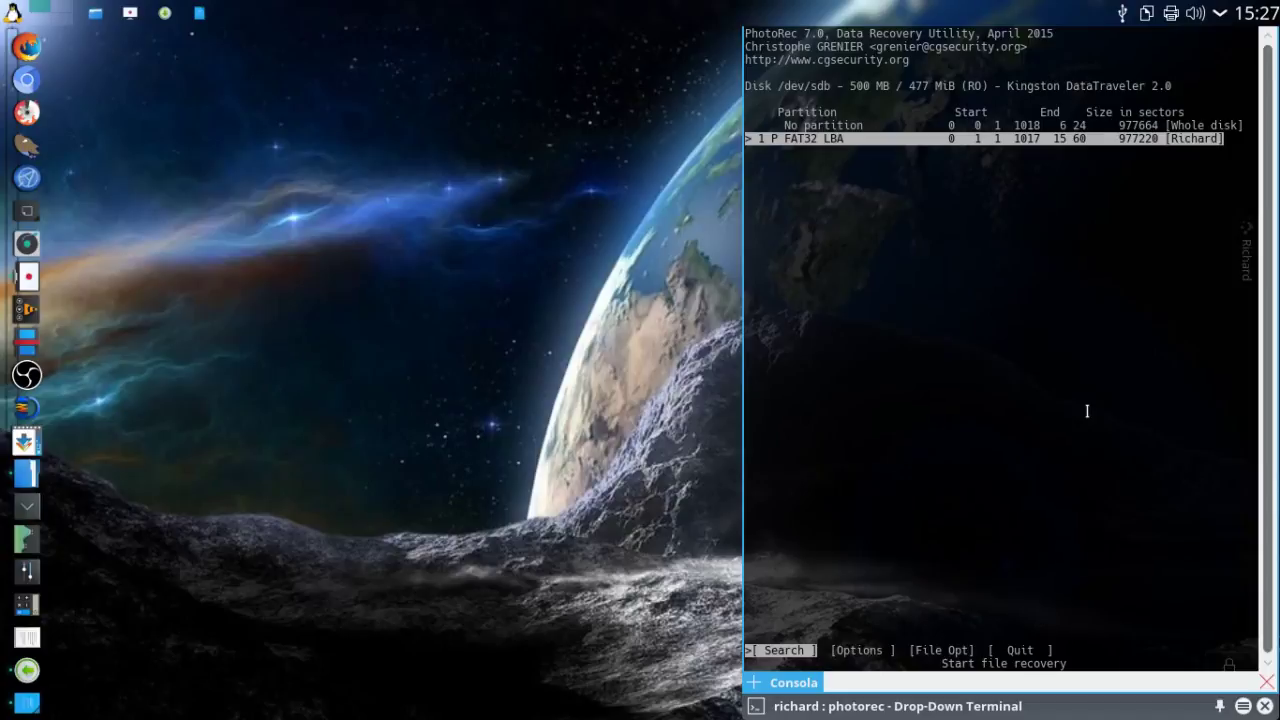
key("Return")
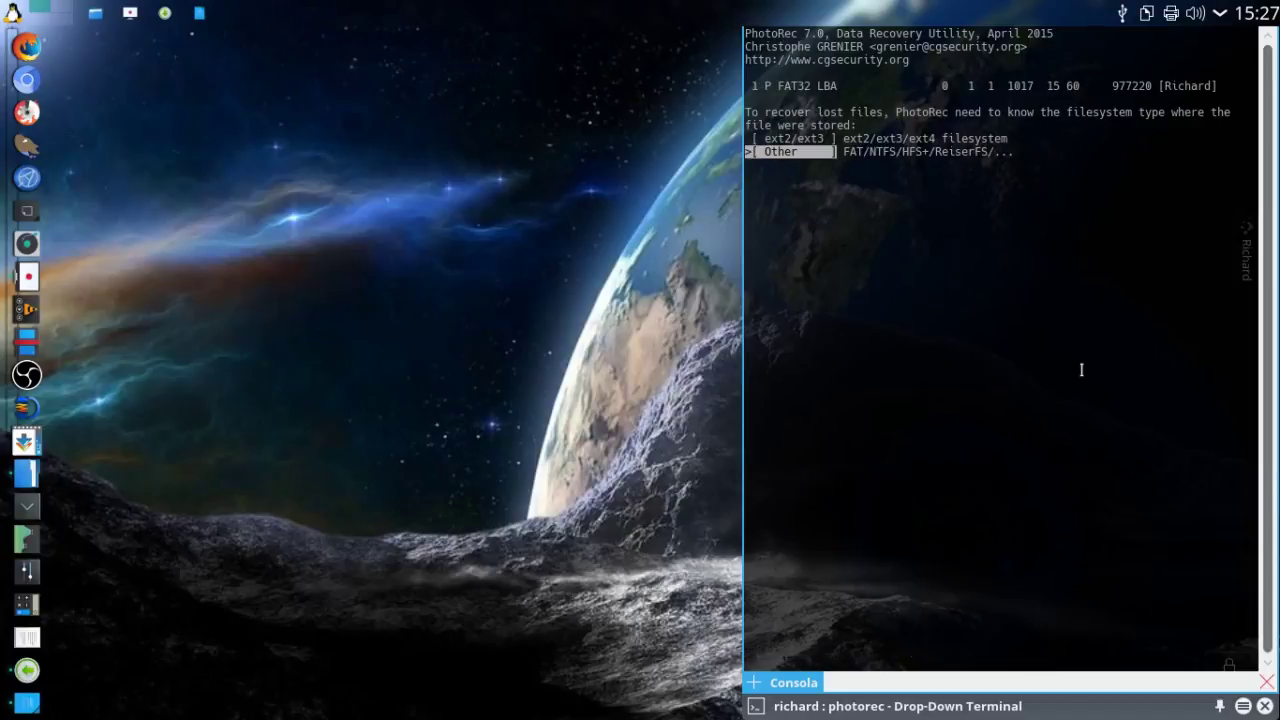
- Set the filesystem type to Other and choose Whole to extract files from the entire partition
key("Up")
key("Down")
left_click_drag(843, 151, 921, 152)
left_click(949, 268)
key("Up")
key("Down")
key("Return")
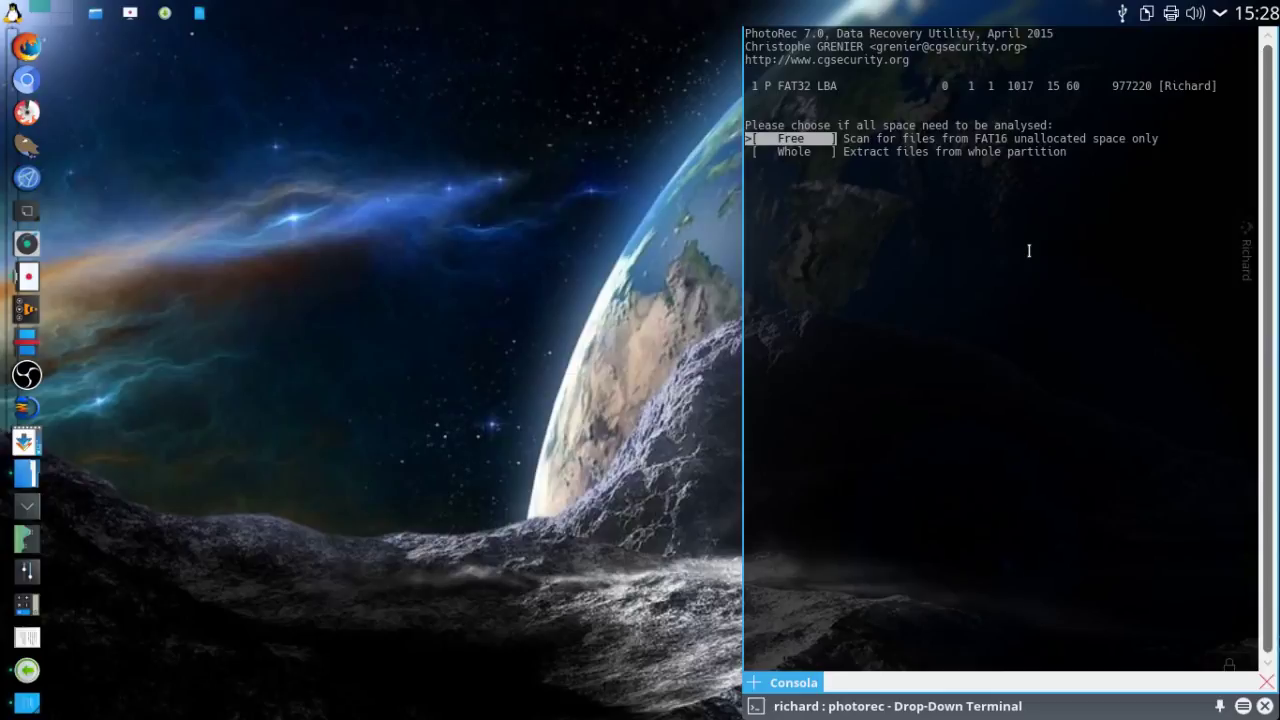
key("Down")
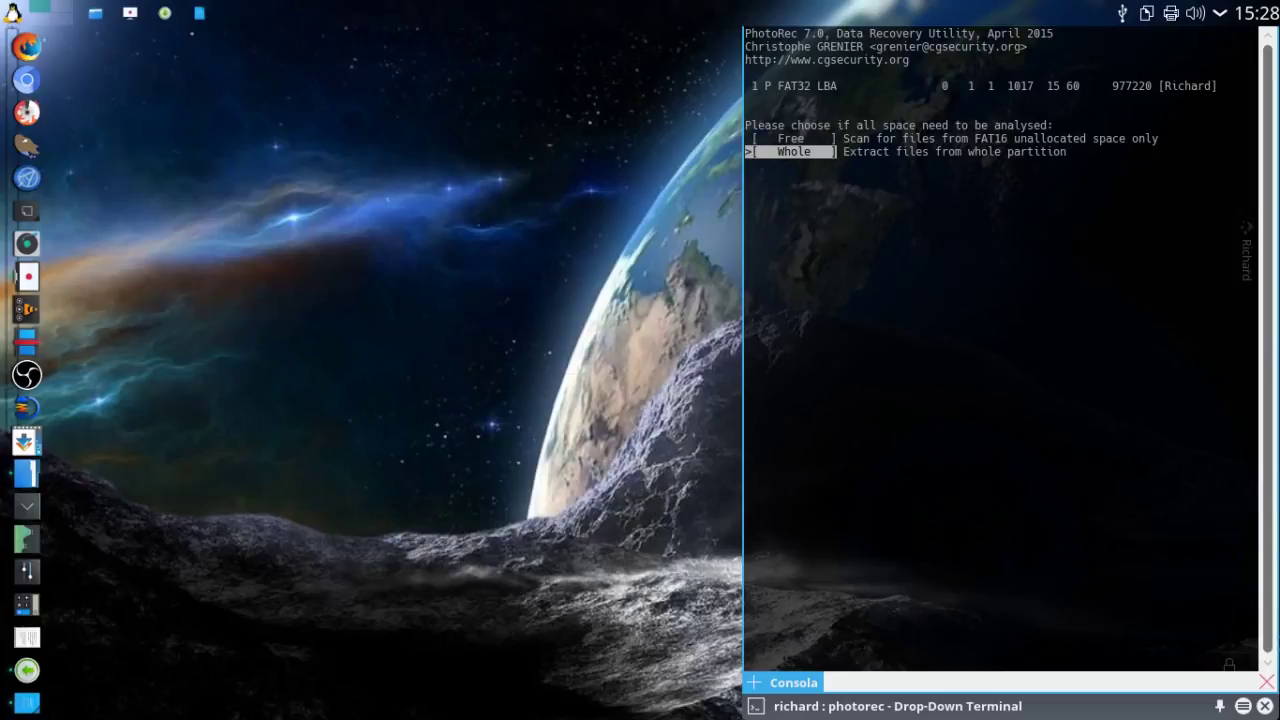
key("Return")
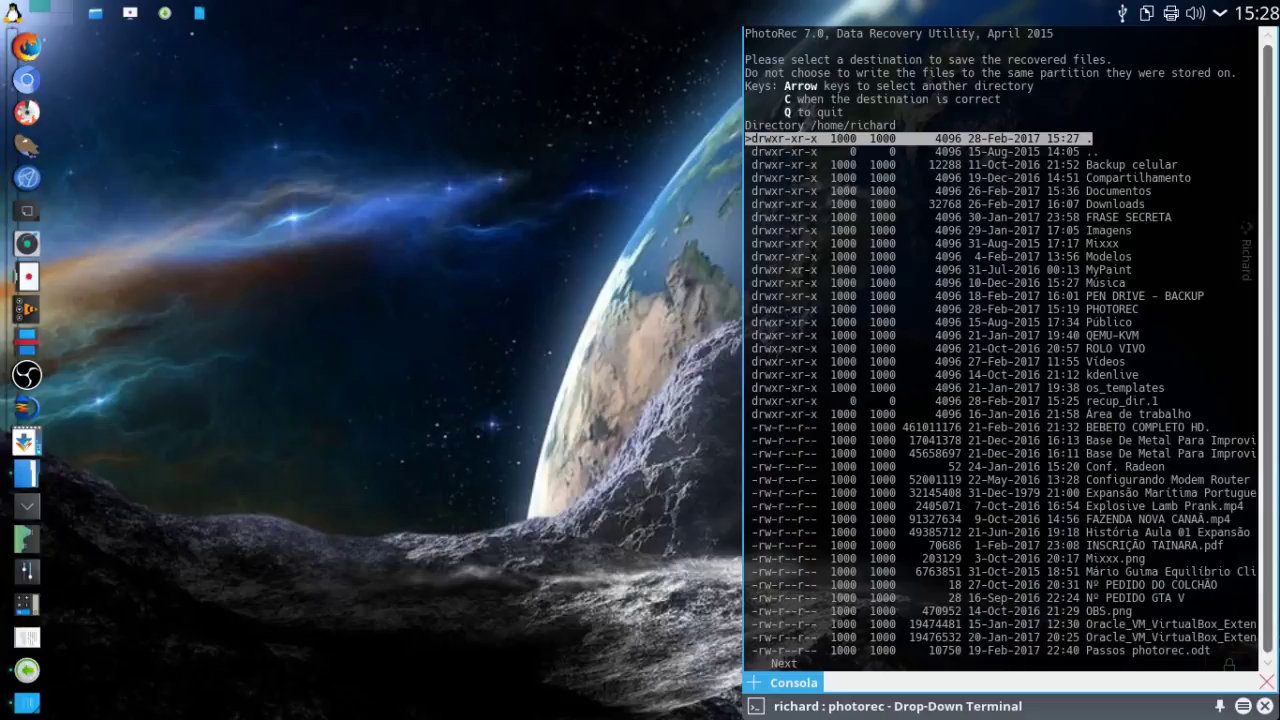
- Open the PHOTOREC folder as the destination for recovered files and confirm it to start the recovery
key("Down")
key("Down")
key("Down")
key("Down")
key("Down")
key("Down")
key("Down")
key("Down")
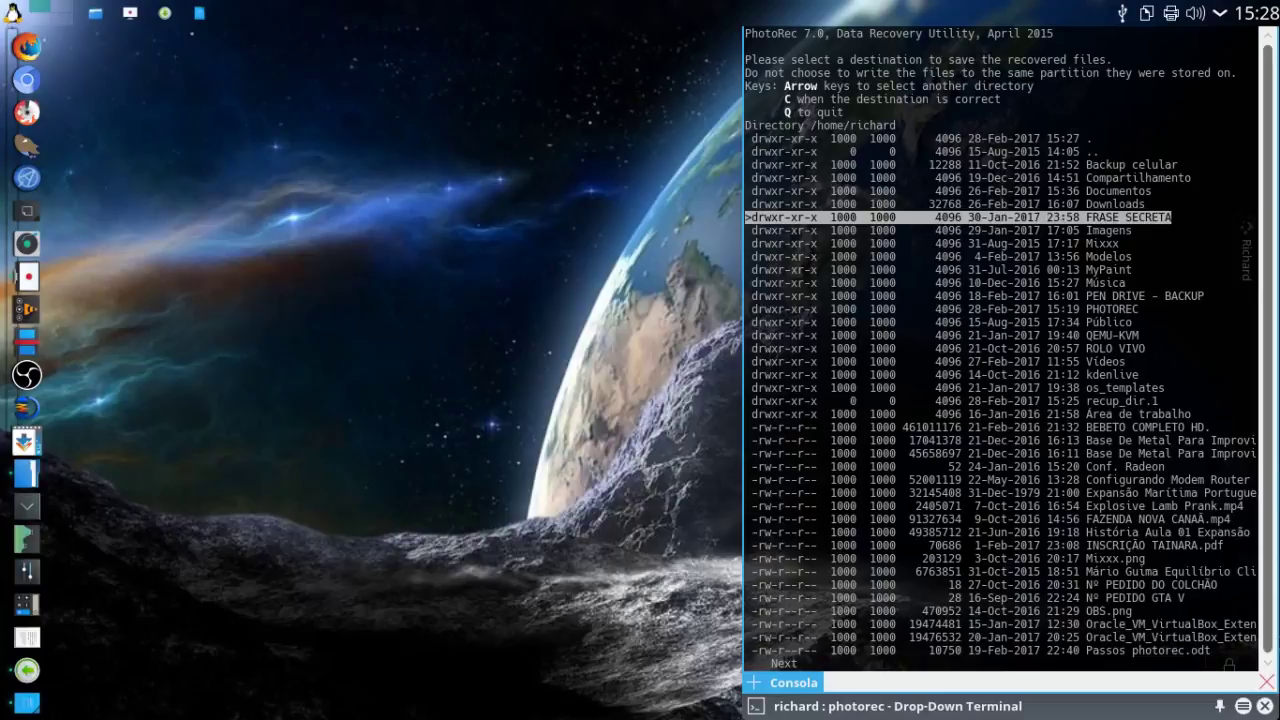
key("Down")
key("Down")
key("Down")
key("Down")
key("Down")
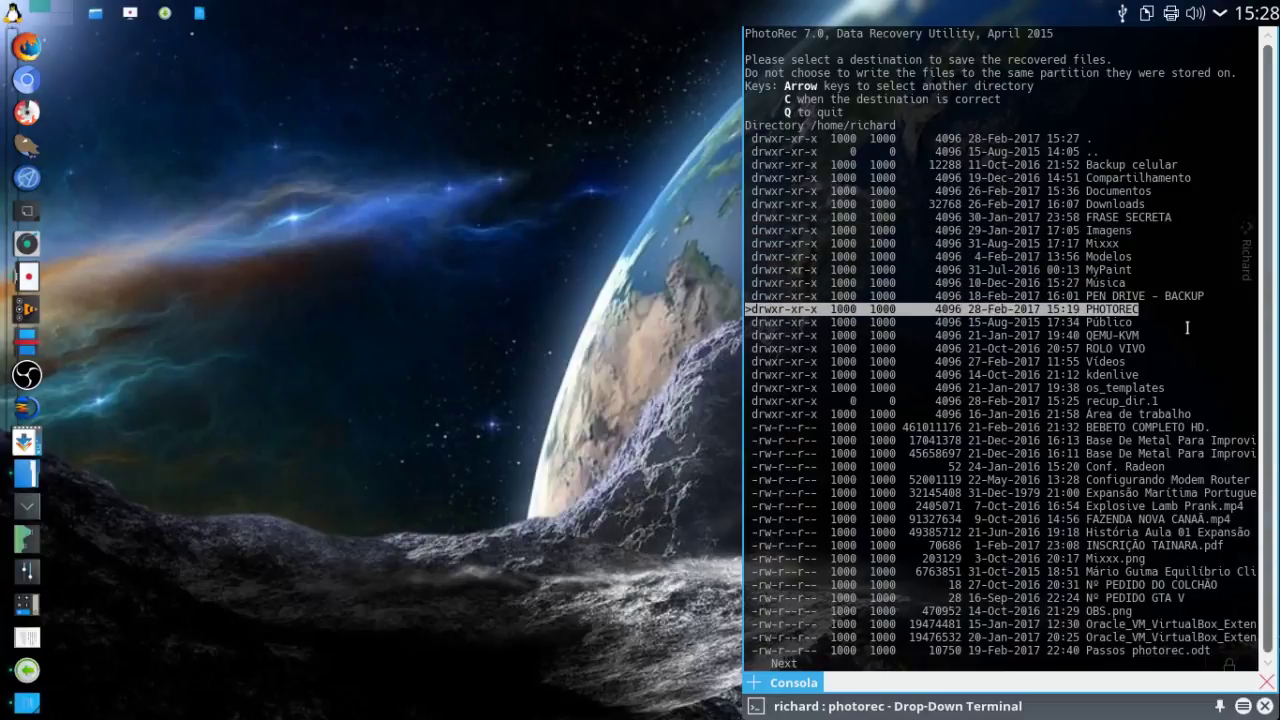
key("Right")
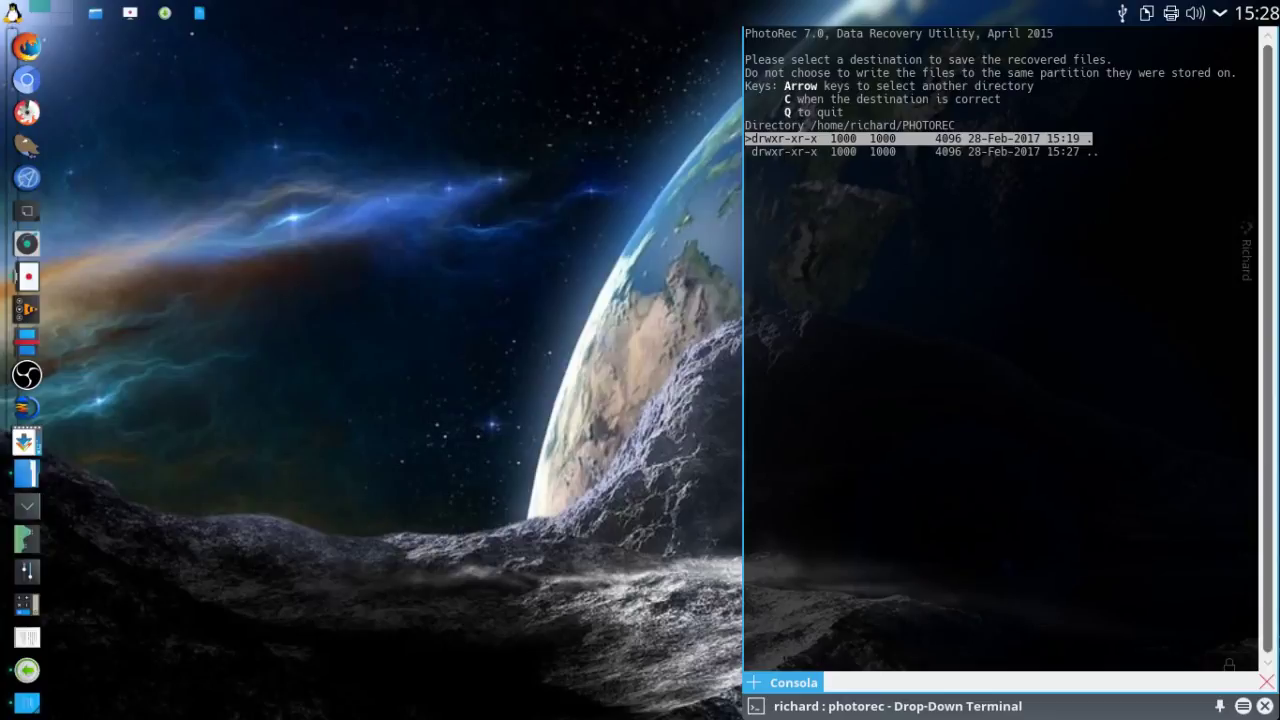
key("c")
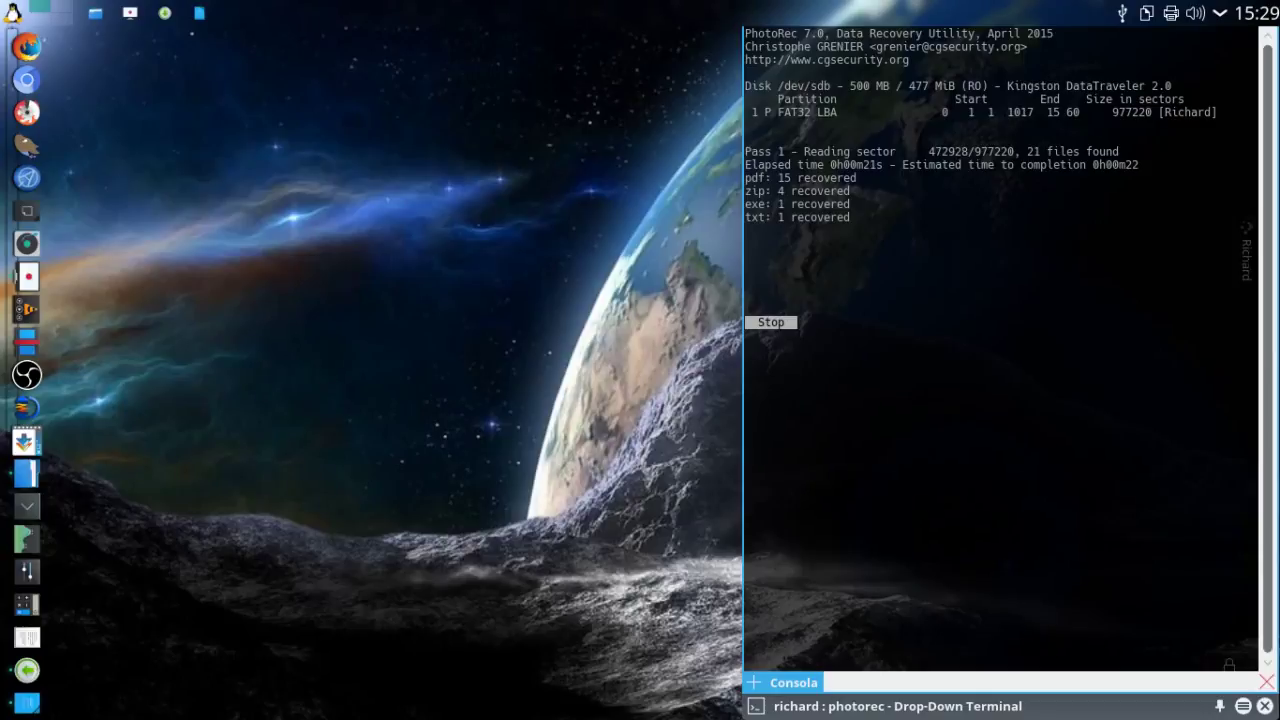
- Open PHOTOREC/recup_dir.1 in the file manager using the compact view, and check the recovery status in the terminal
left_click(95, 13)
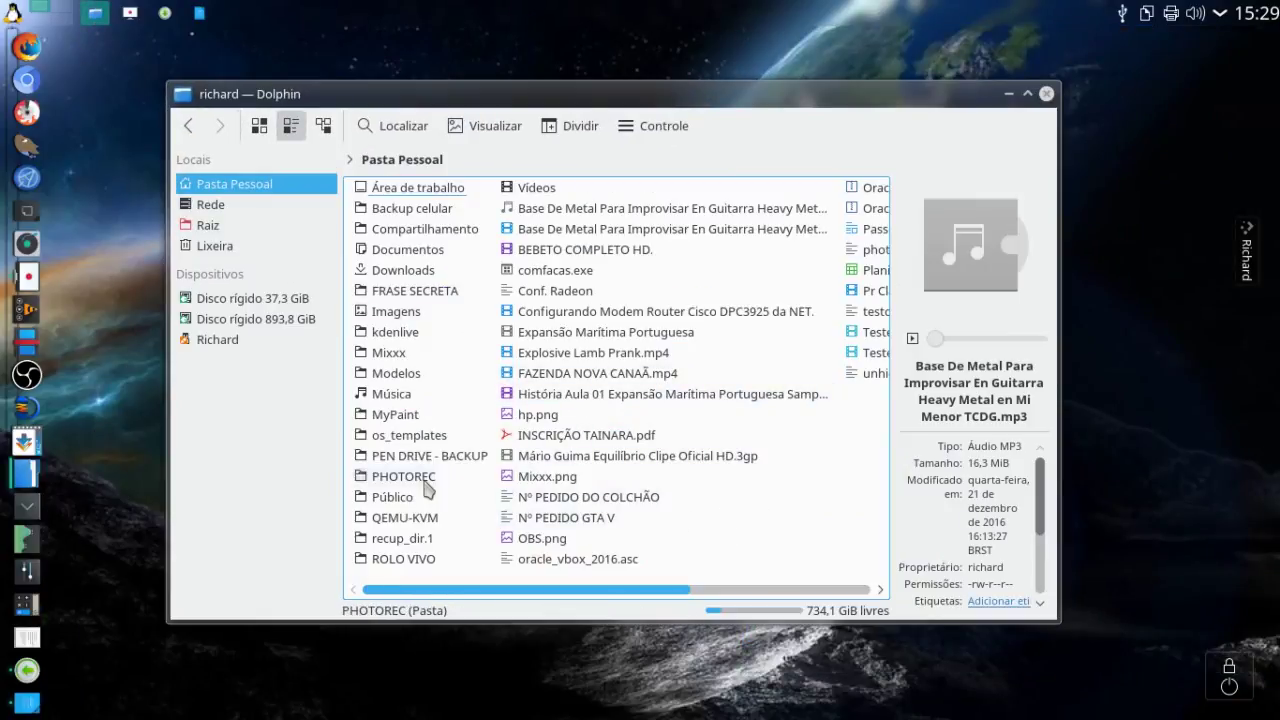
left_click(430, 486)
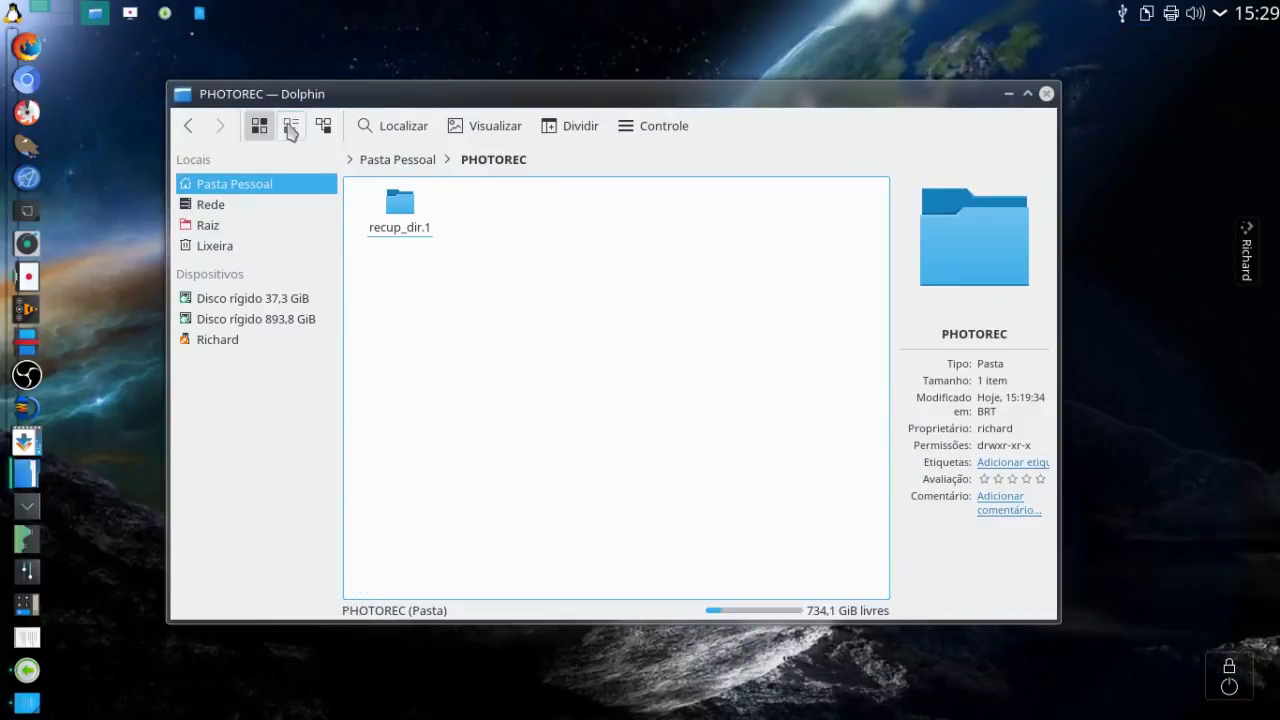
left_click(290, 130)
left_click(391, 195)
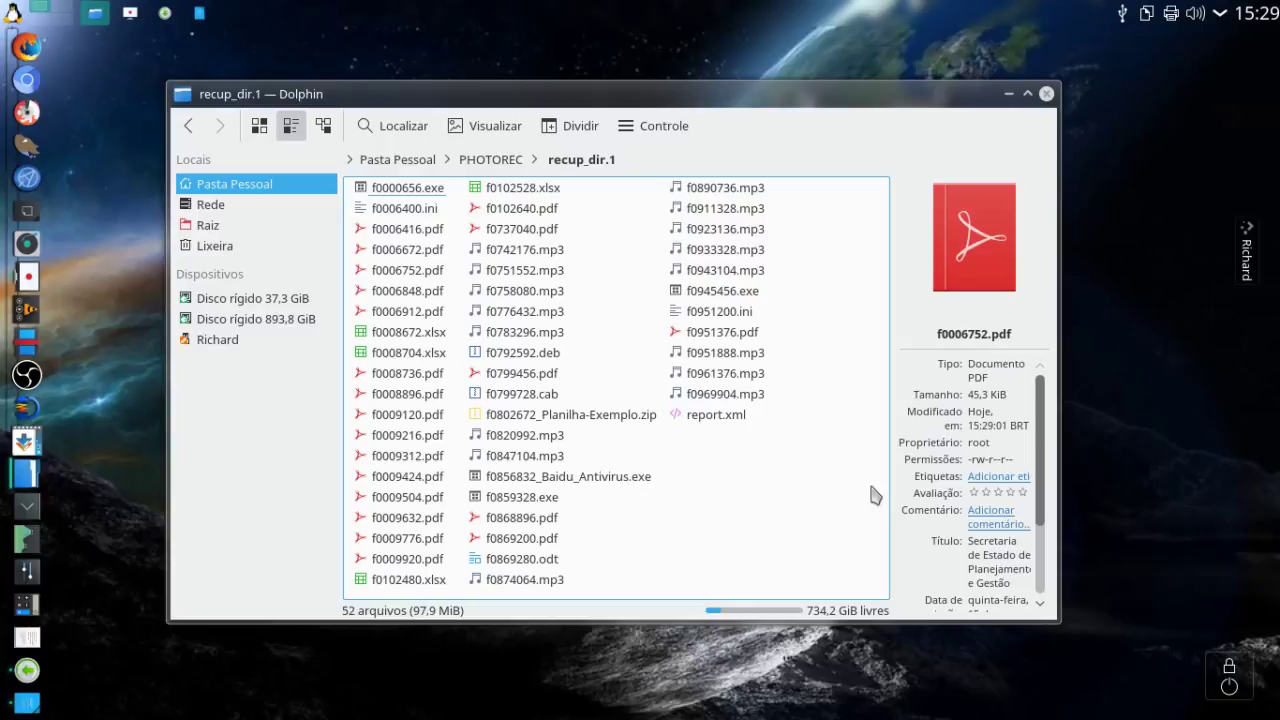
key("F12")
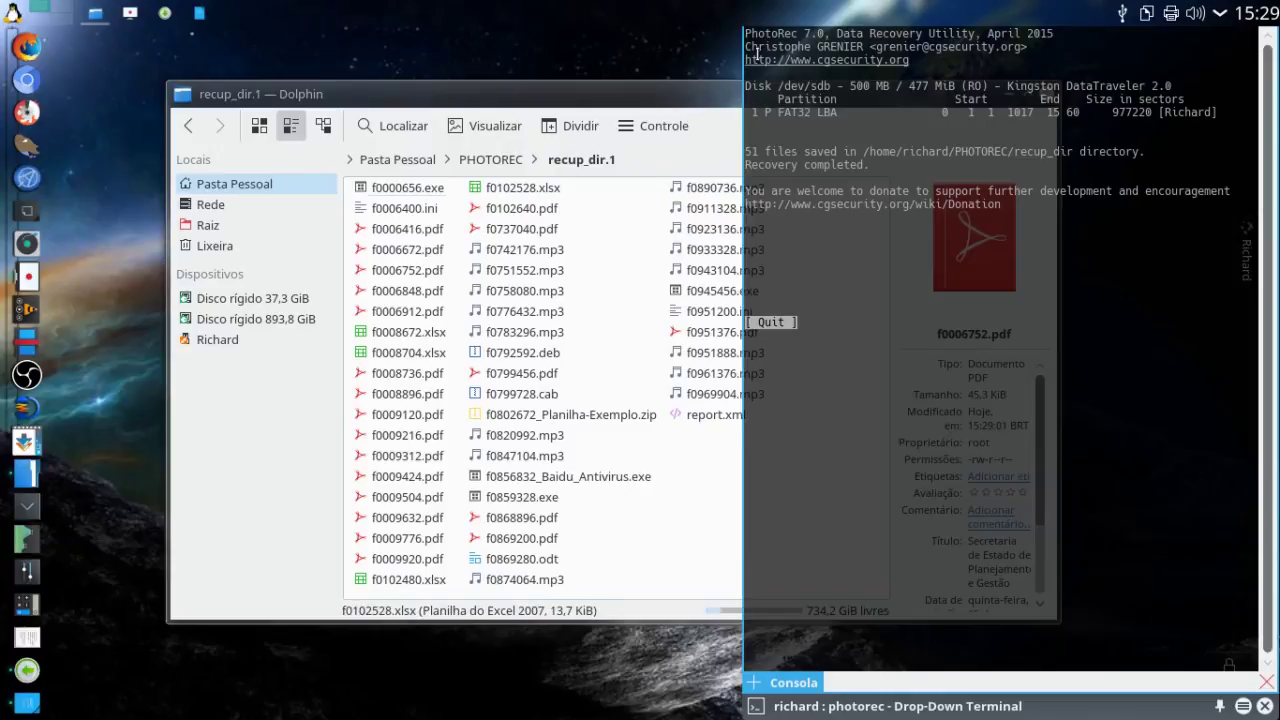
key("F12")
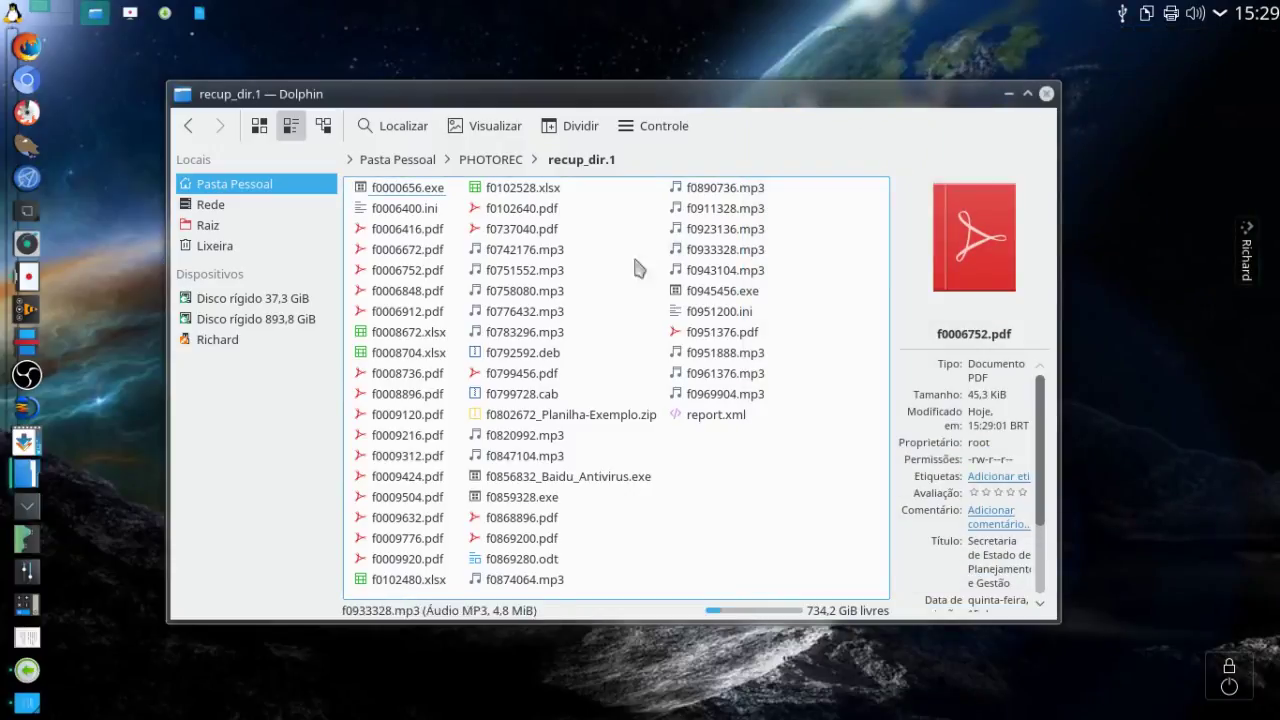
- Navigate from the home folder back into PHOTOREC/recup_dir.1, recheck PhotoRec's recovery summary, and reposition the file manager window
left_click(490, 160)
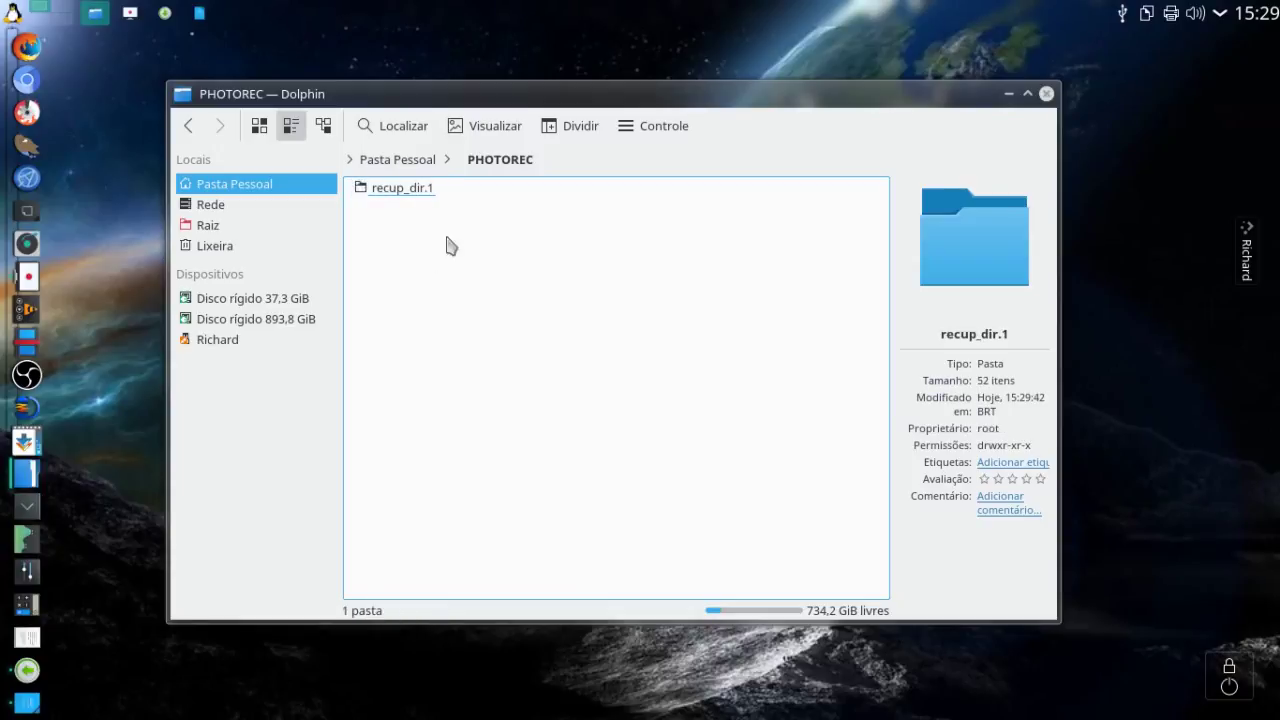
left_click(403, 162)
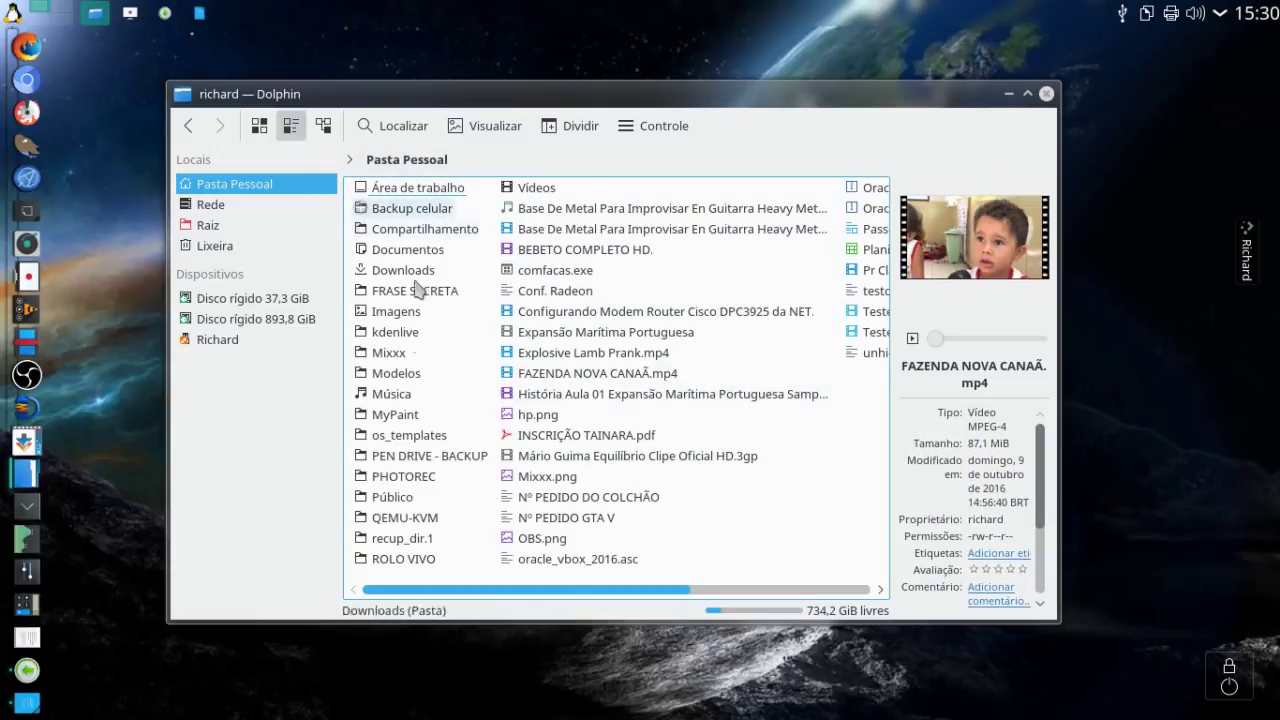
left_click(420, 478)
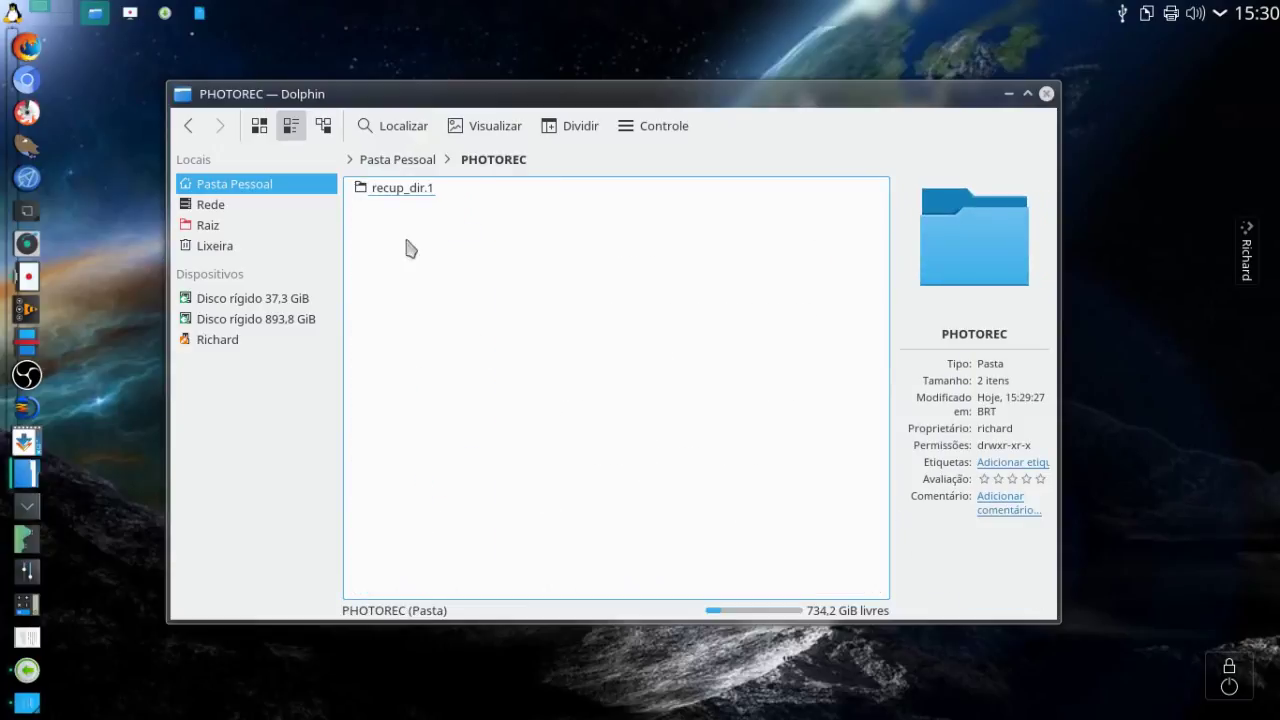
left_click(400, 188)
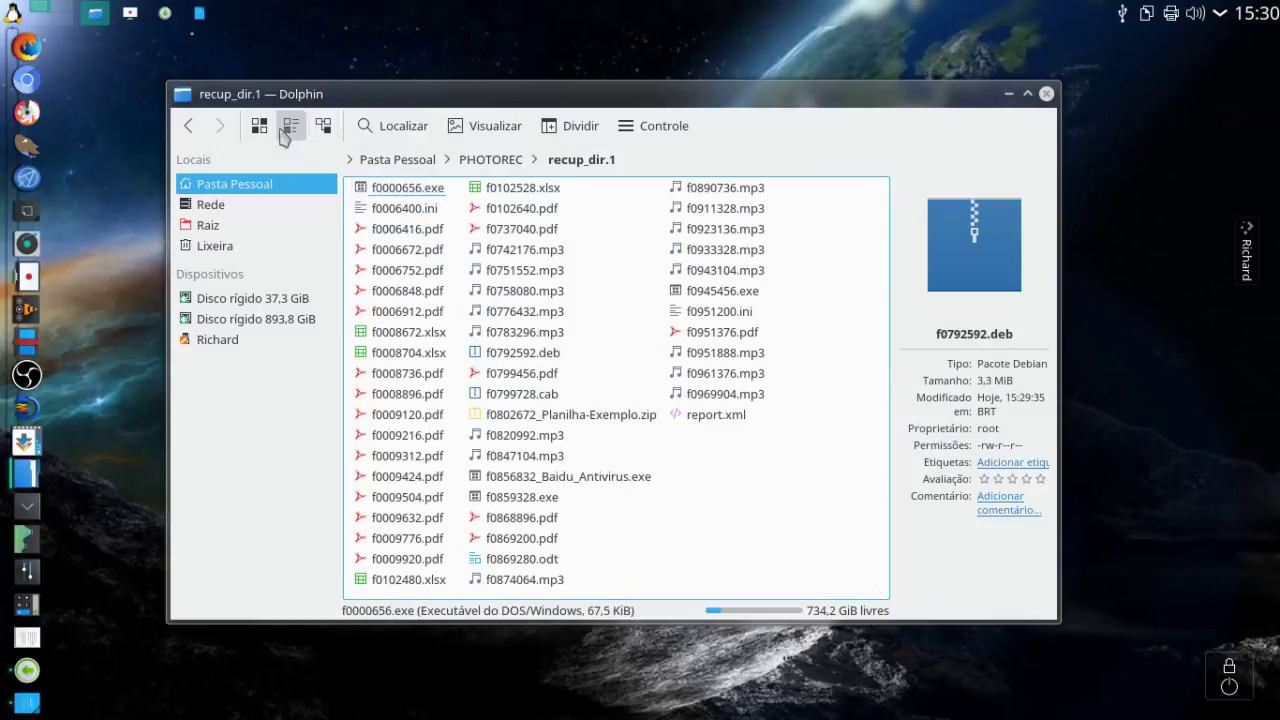
key("F12")
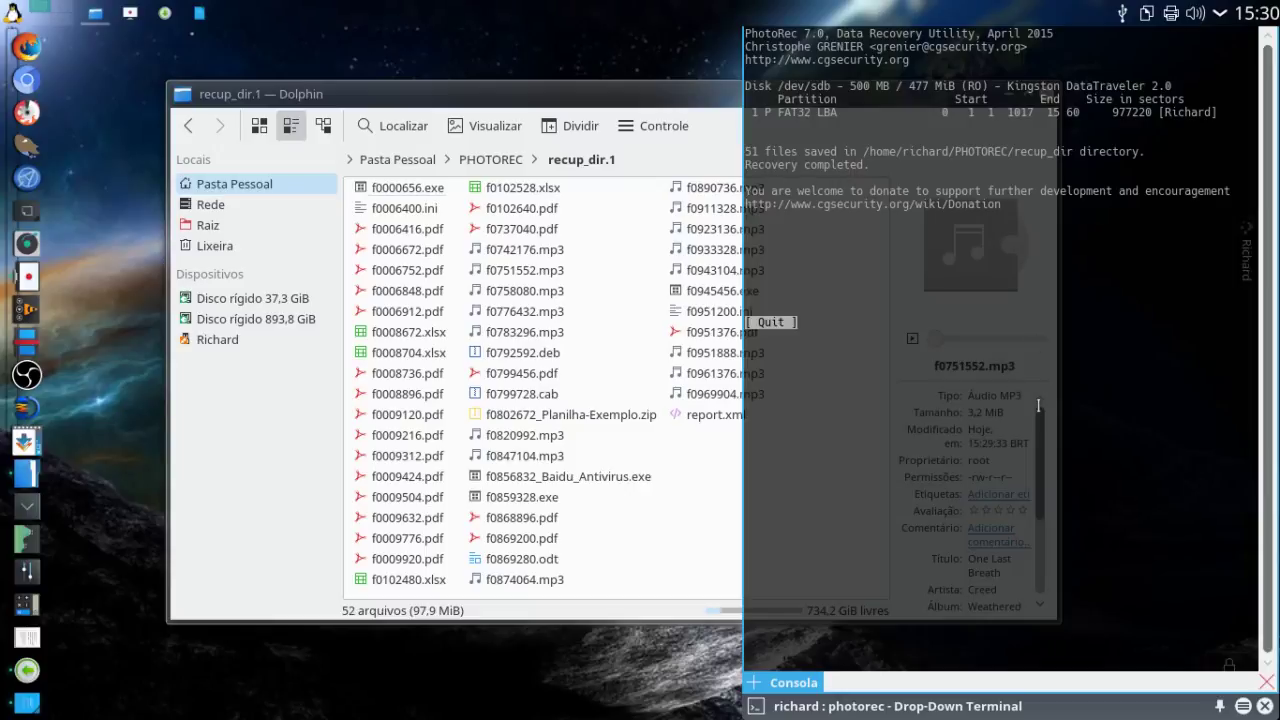
left_click_drag(643, 113, 543, 91)
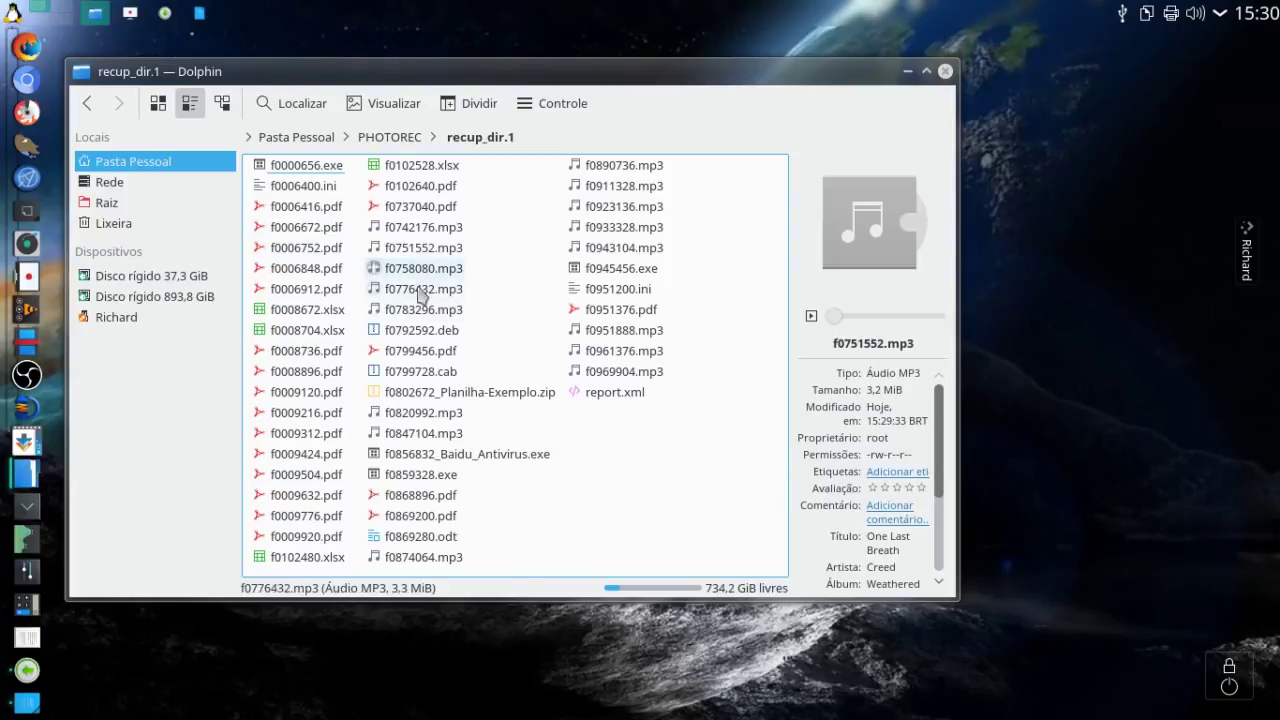
- View the original file names in the PEN DRIVE - BACKUP folder and return to PHOTOREC/recup_dir.1 to compare
left_click(300, 142)
left_click(322, 433)
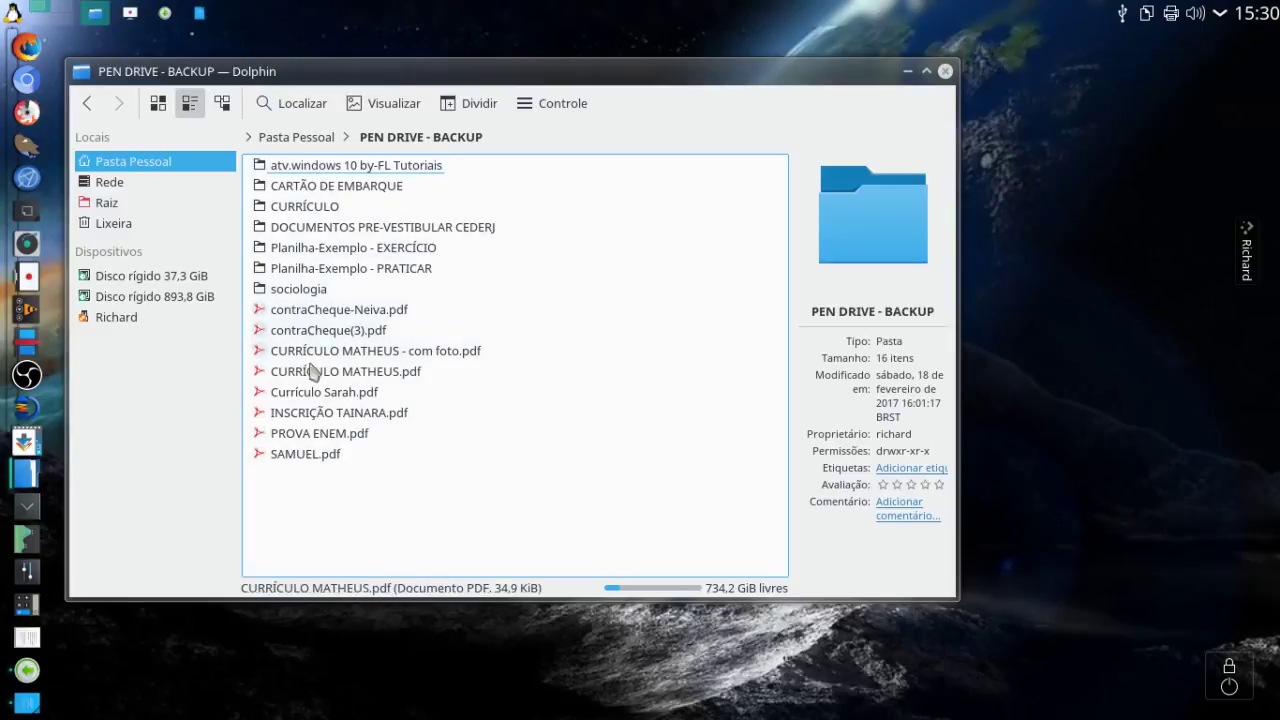
left_click(305, 138)
left_click(322, 453)
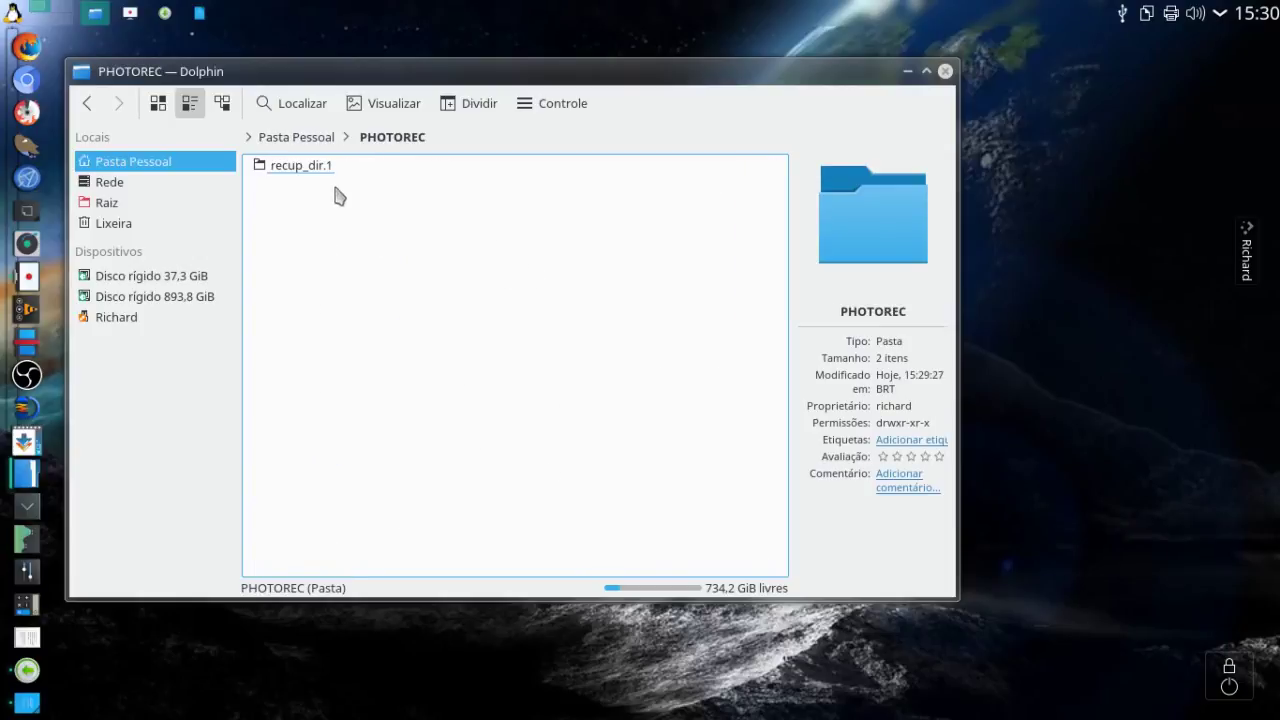
left_click(300, 166)
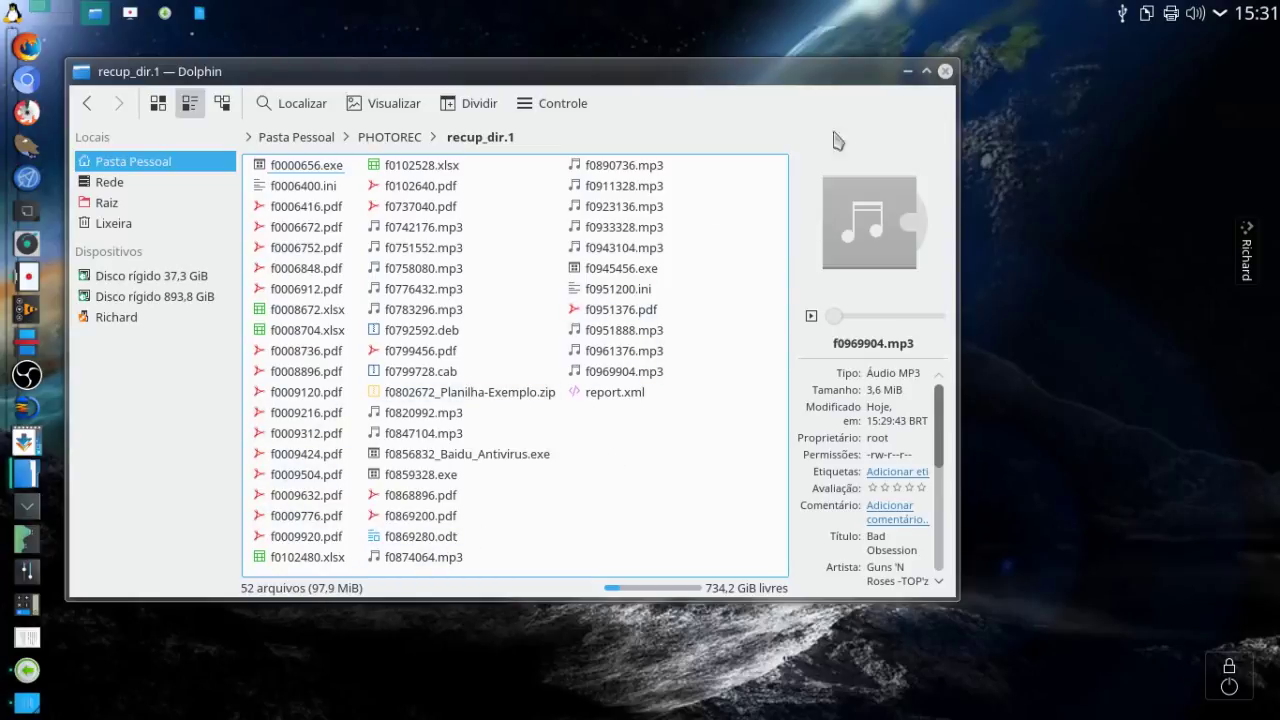
- Minimise and restore the file manager, go back to the home folder, and hide the window again
left_click(907, 71)
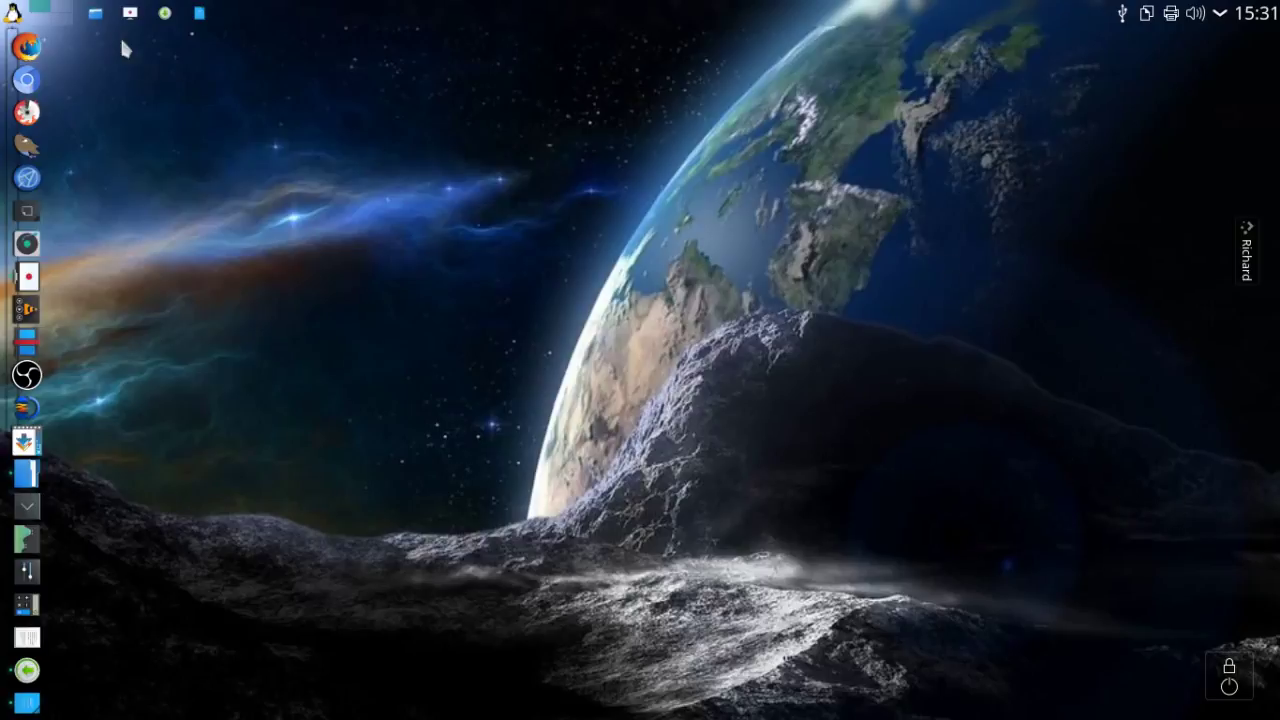
left_click(95, 13)
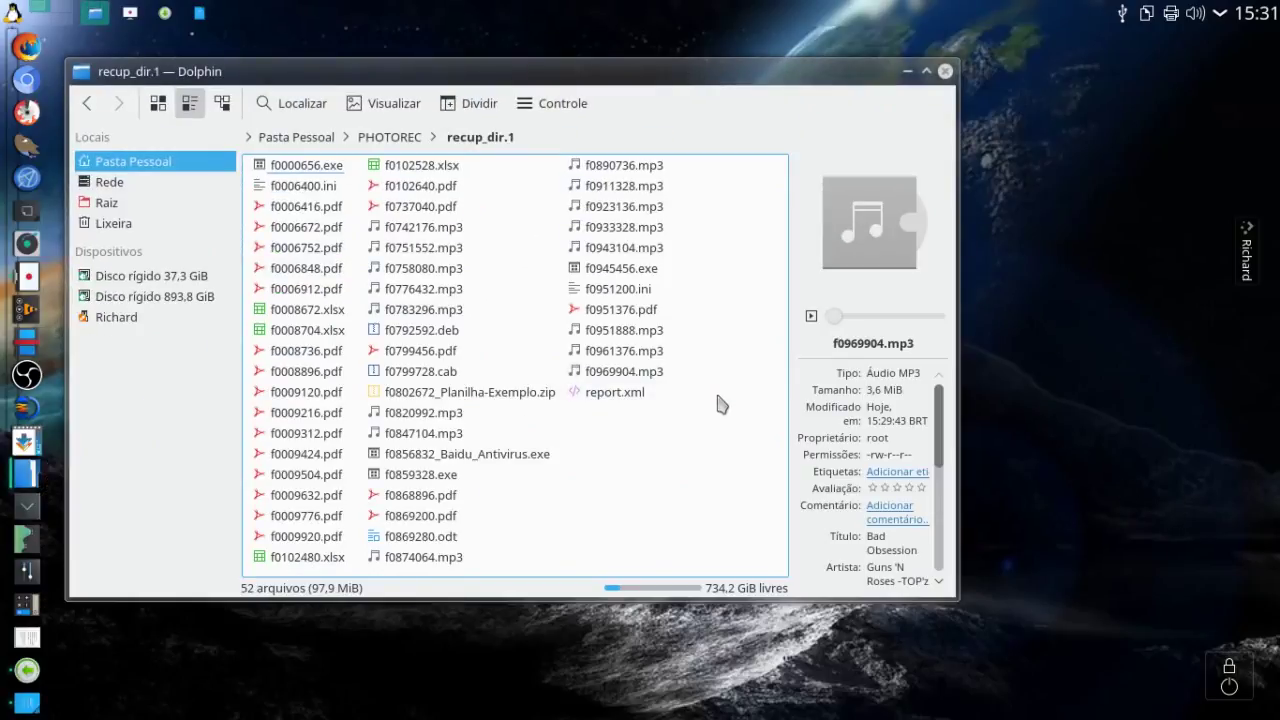
left_click(298, 138)
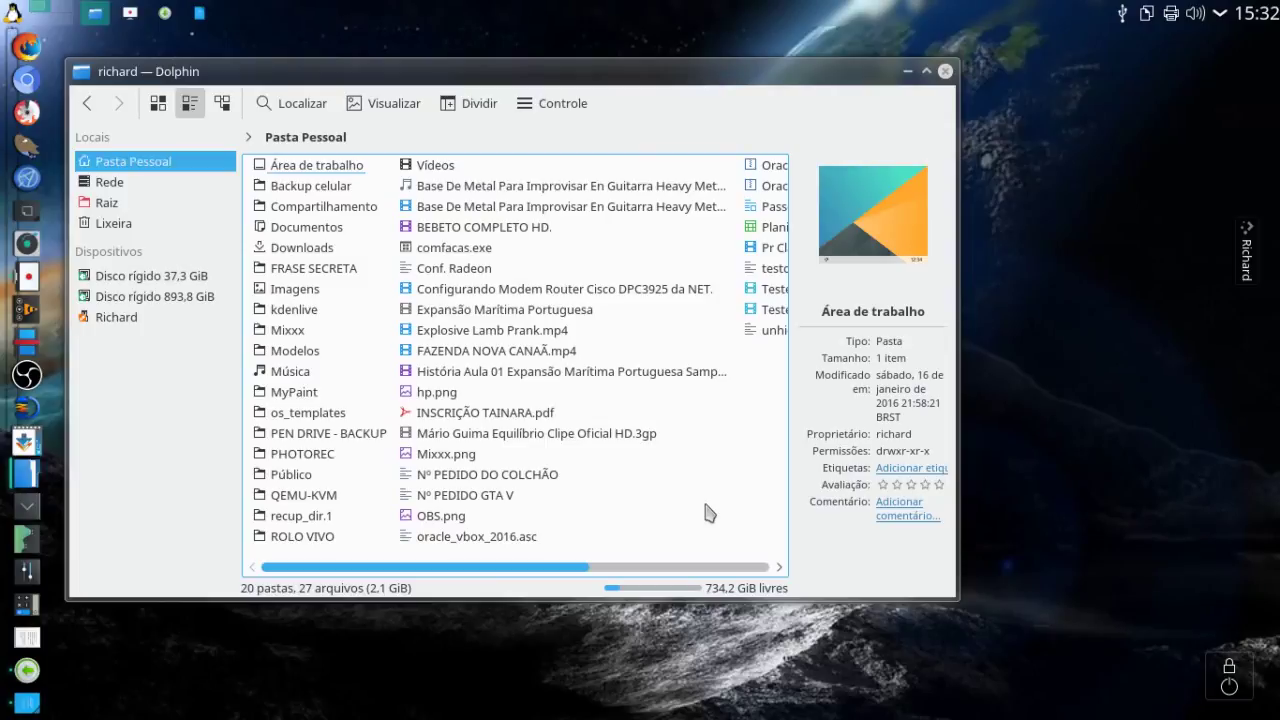
left_click(98, 20)
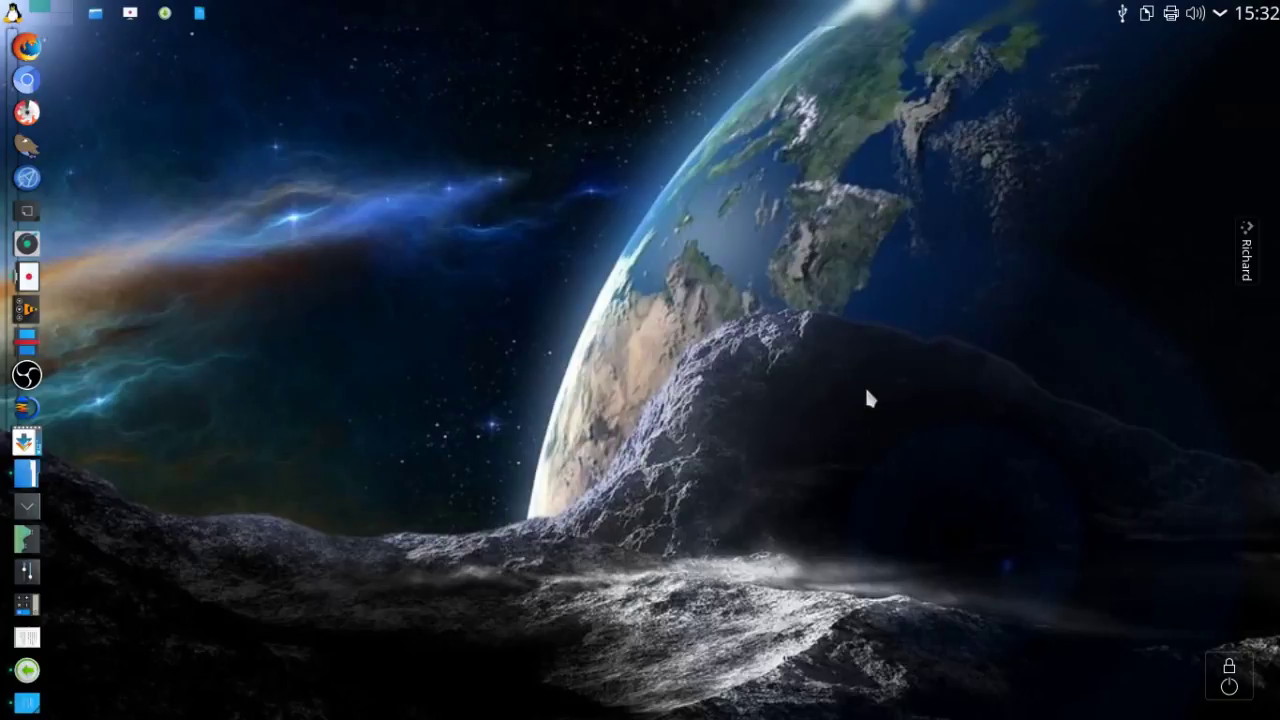
- Reopen the terminal and quit PhotoRec through its summary, partition and disk screens to the root prompt
key("F12")
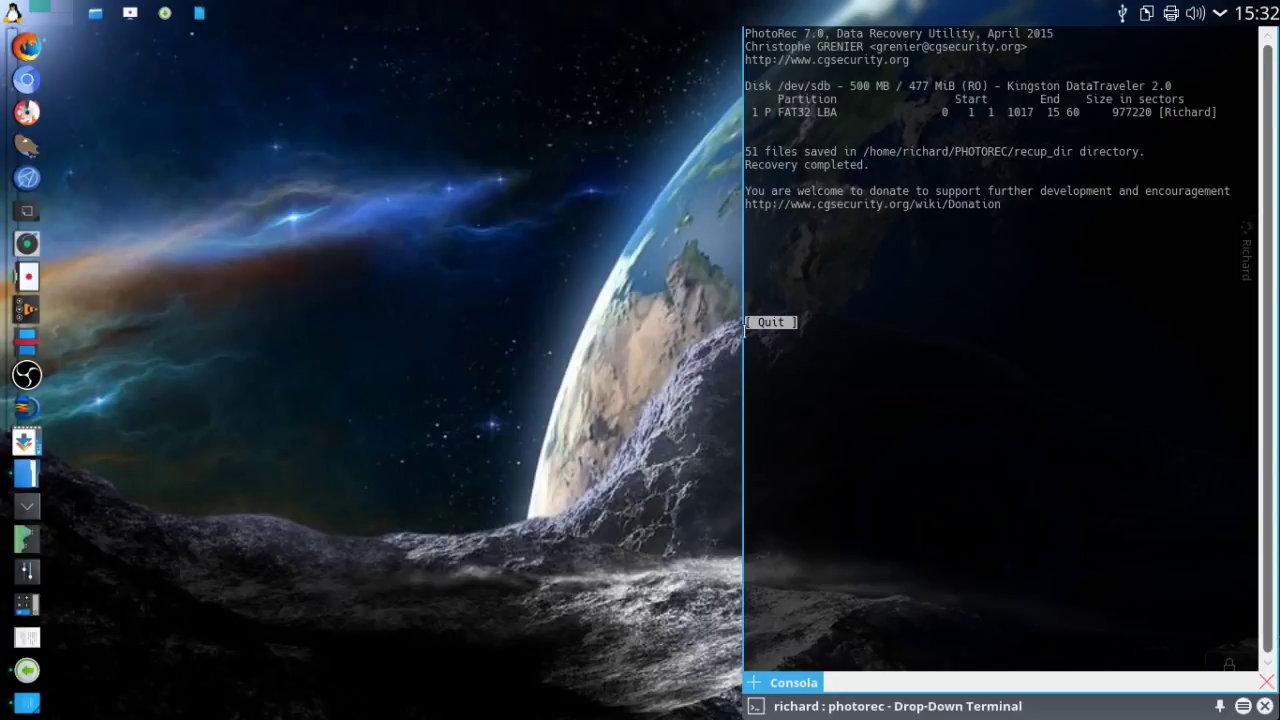
key("Return")
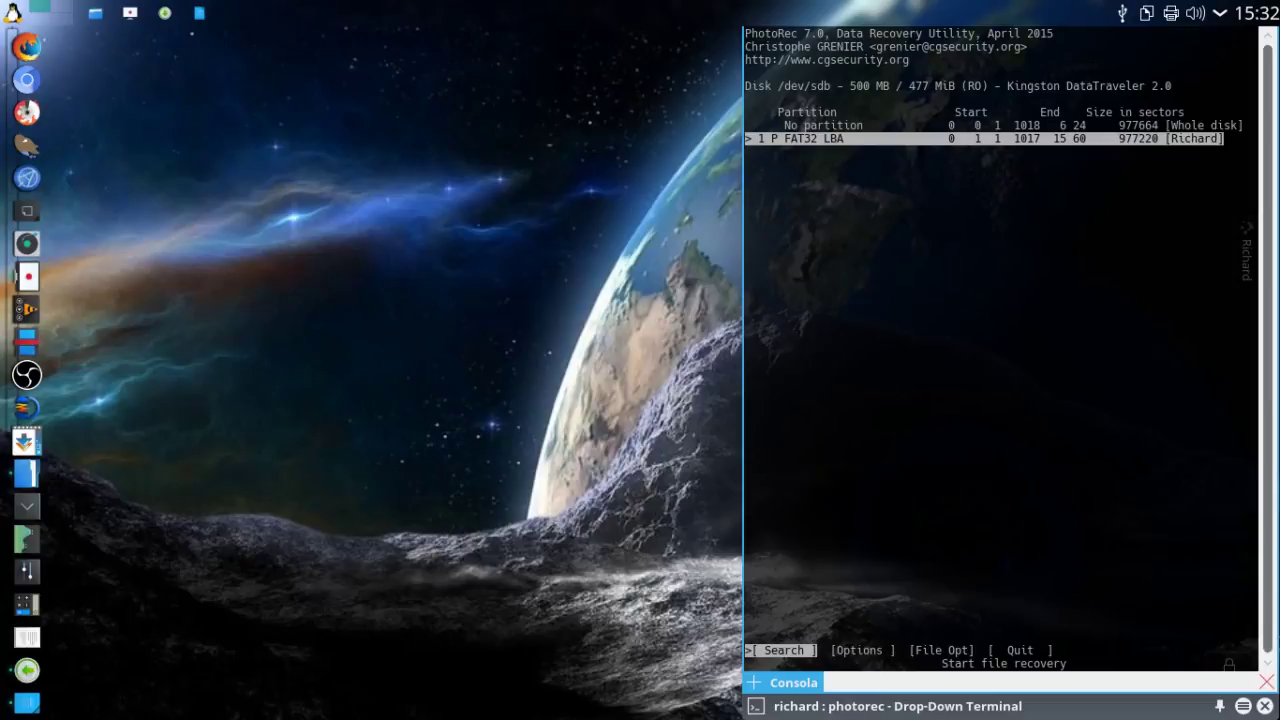
key("Right")
key("Right")
key("Right")
key("Return")
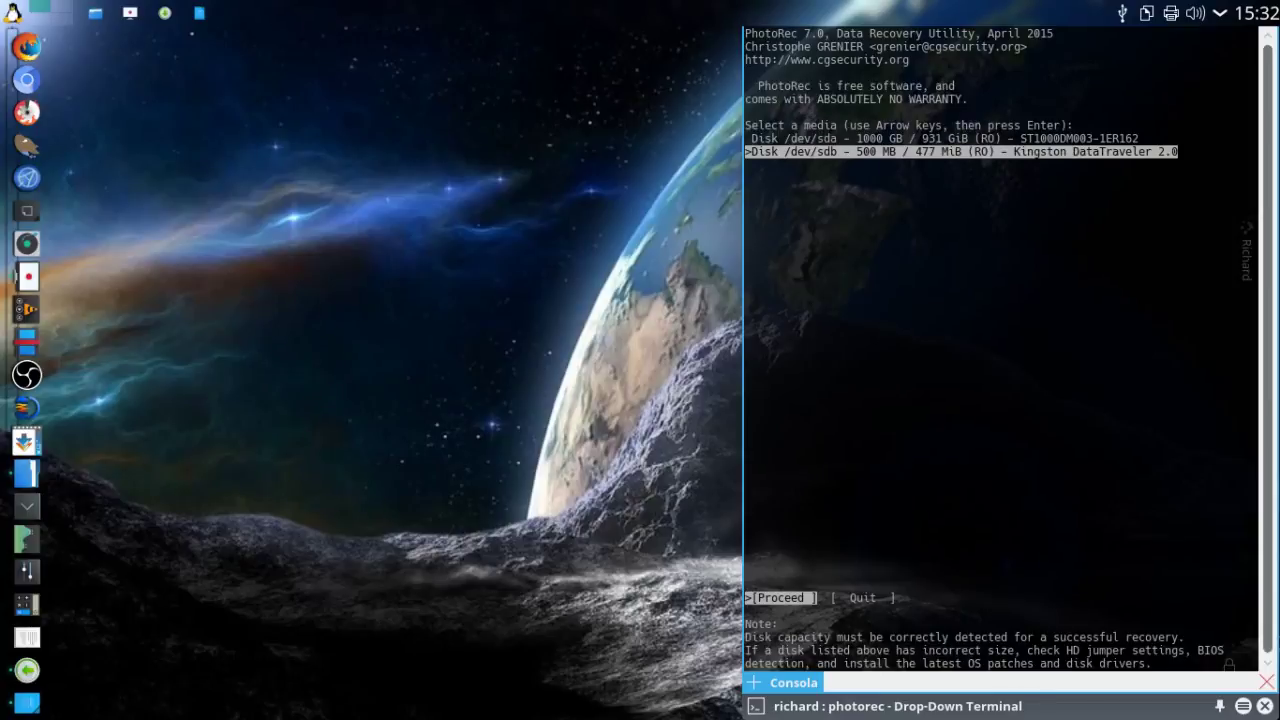
key("Right")
key("Return")
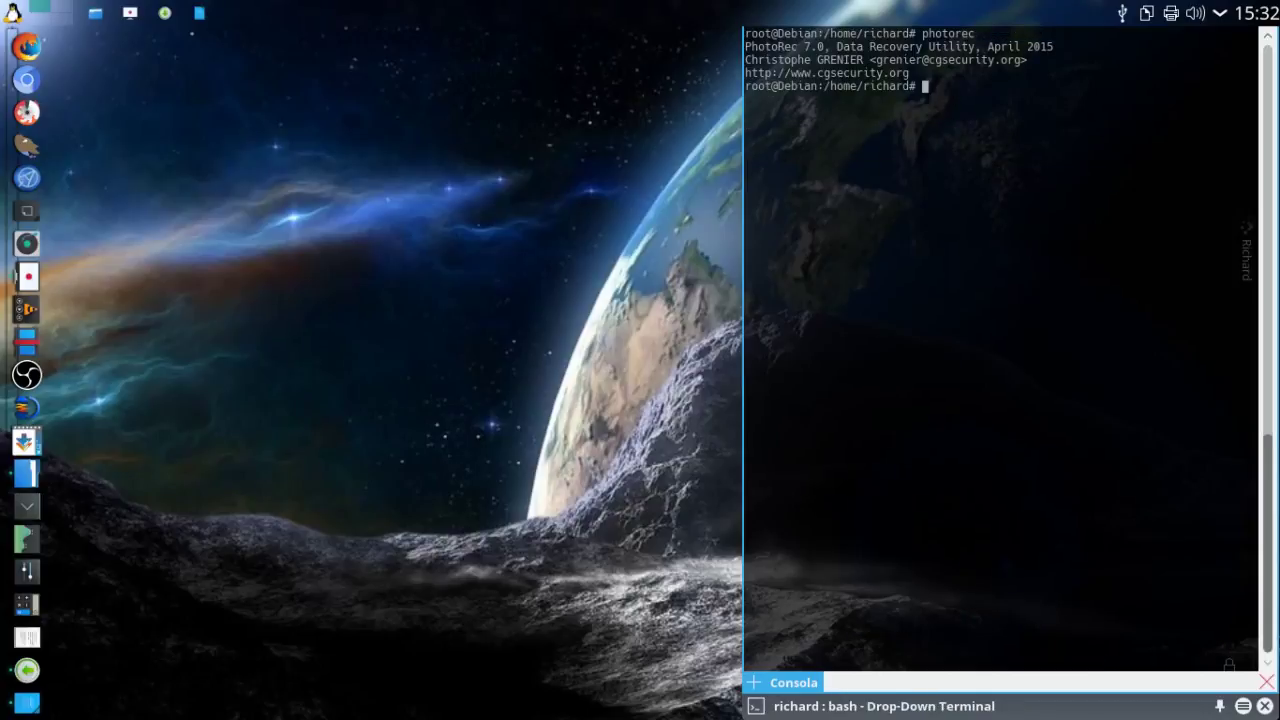
- Clear the terminal and check the device notifier for the USB drive
key("ctrl+l")
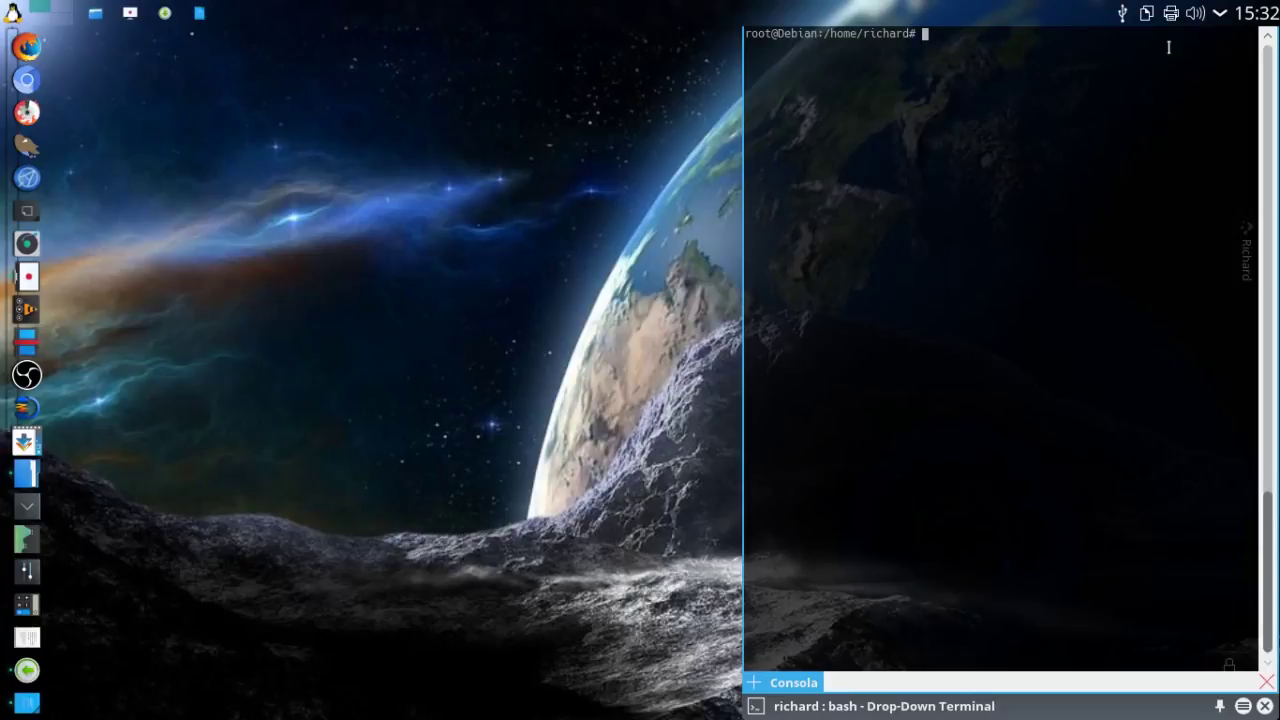
left_click(1220, 13)
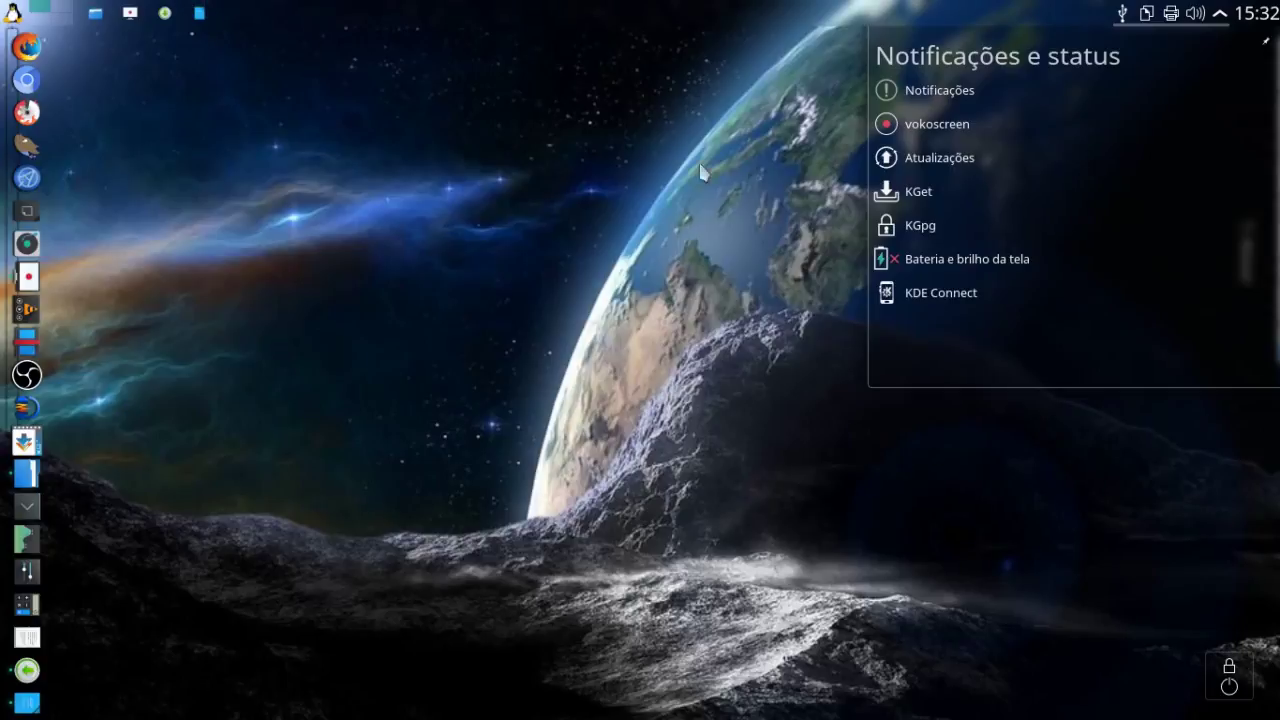
left_click(1220, 13)
left_click(1122, 16)
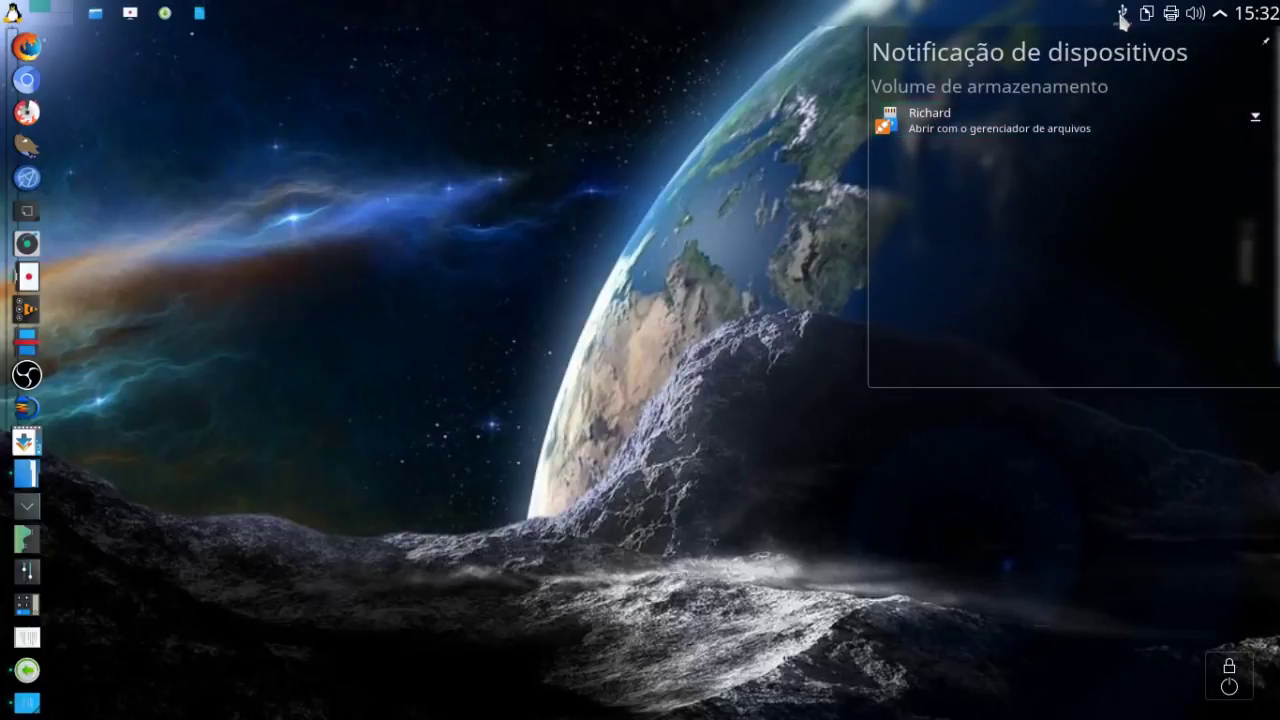
left_click(1122, 16)
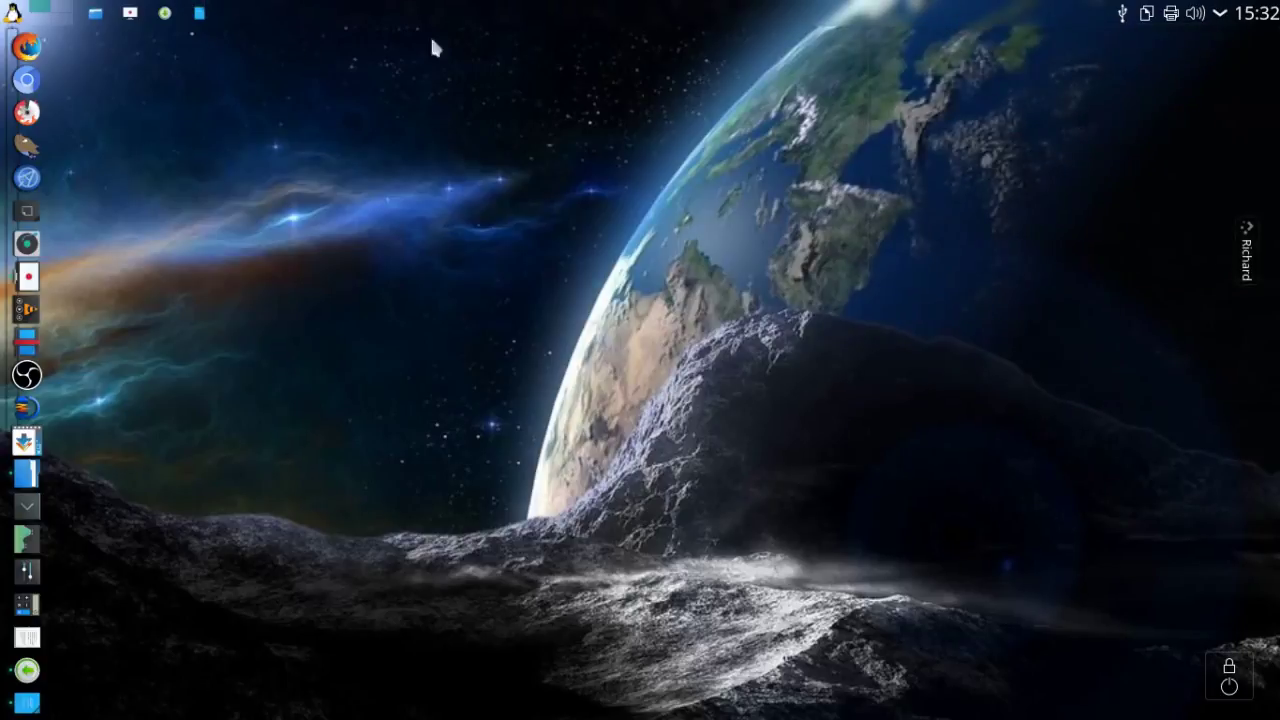
- Review the mkfs.vfat formatting command in Passos photorec.odt, highlighting its parts, and minimise the document
left_click(199, 13)
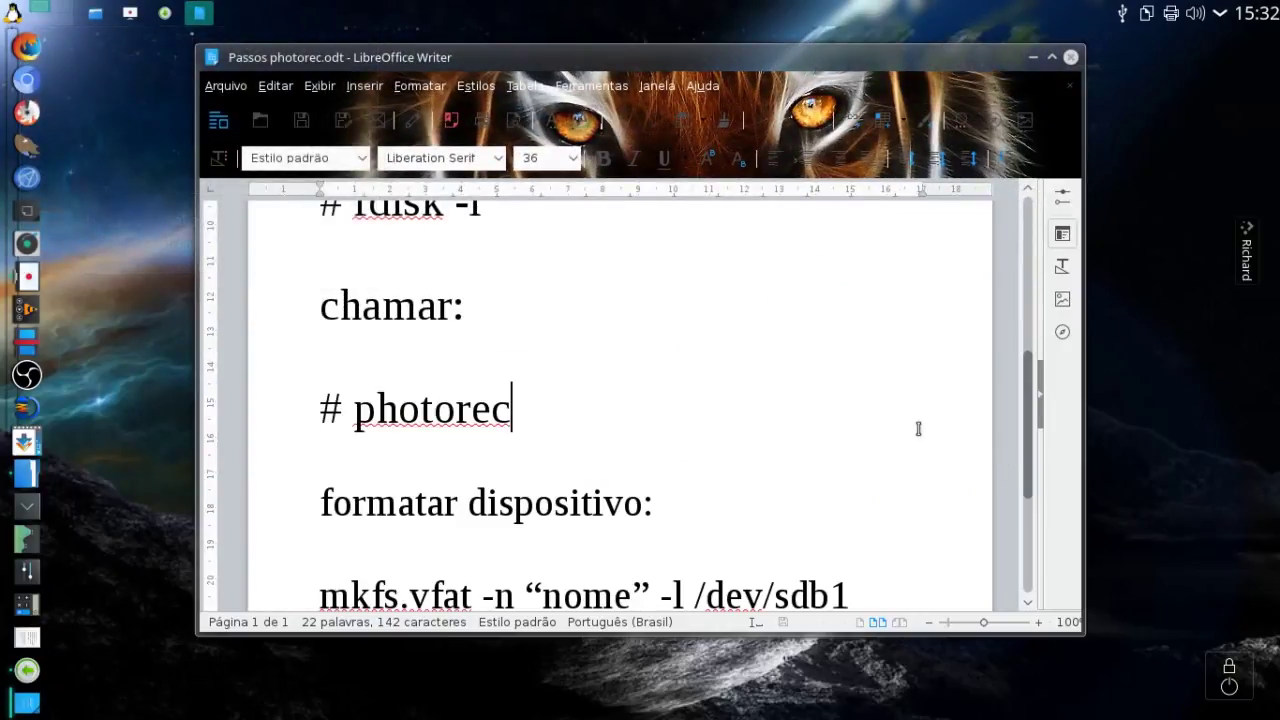
scroll(918, 428, "down", 4)
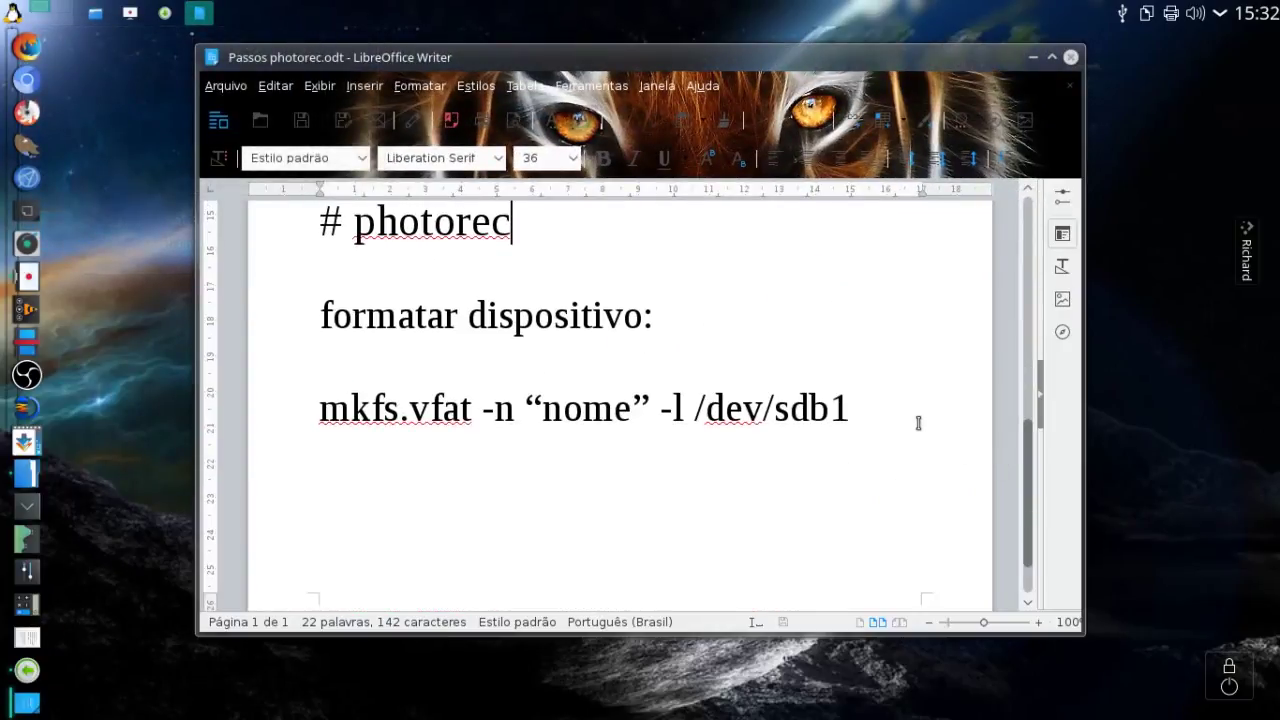
scroll(918, 422, "down", 1)
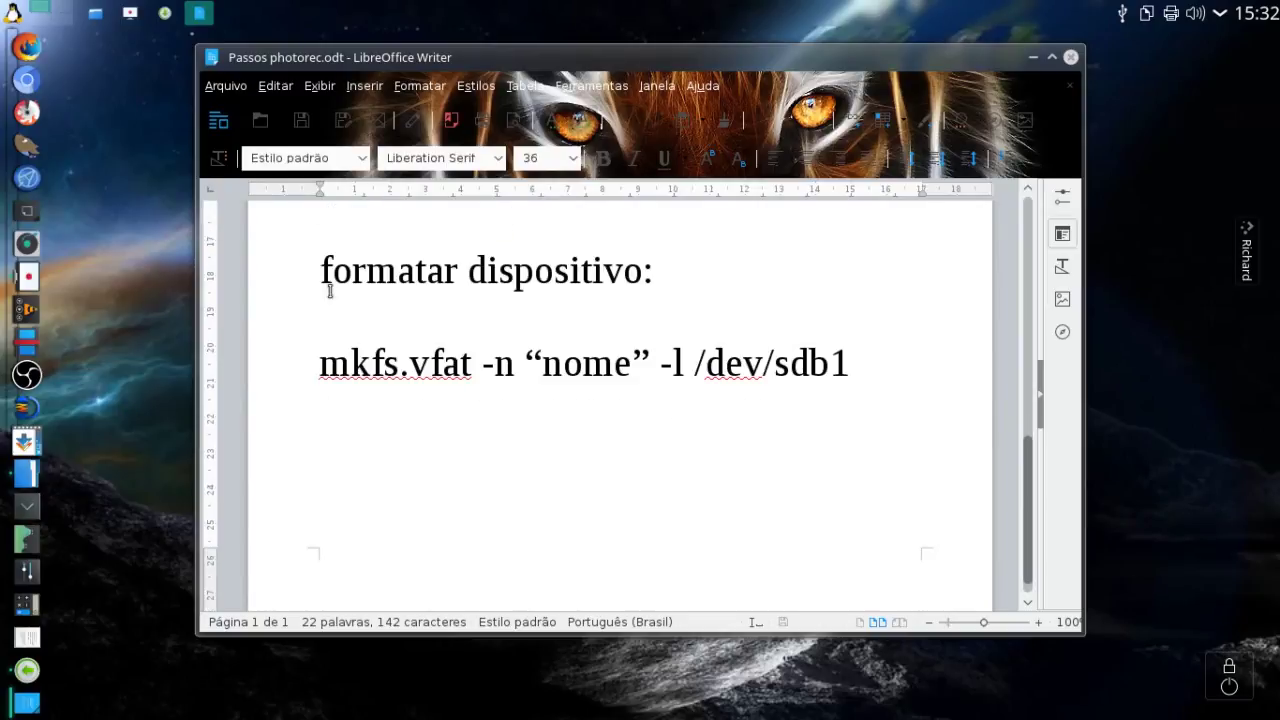
left_click_drag(313, 365, 472, 366)
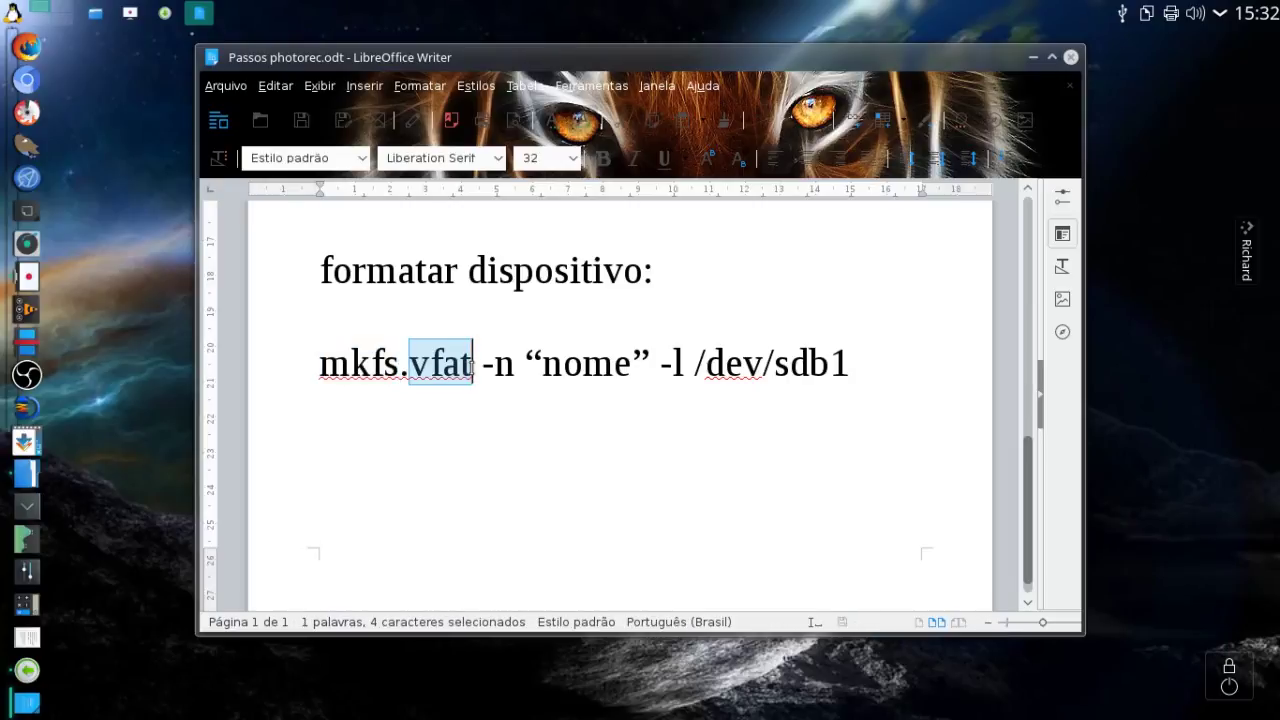
left_click_drag(485, 367, 685, 365)
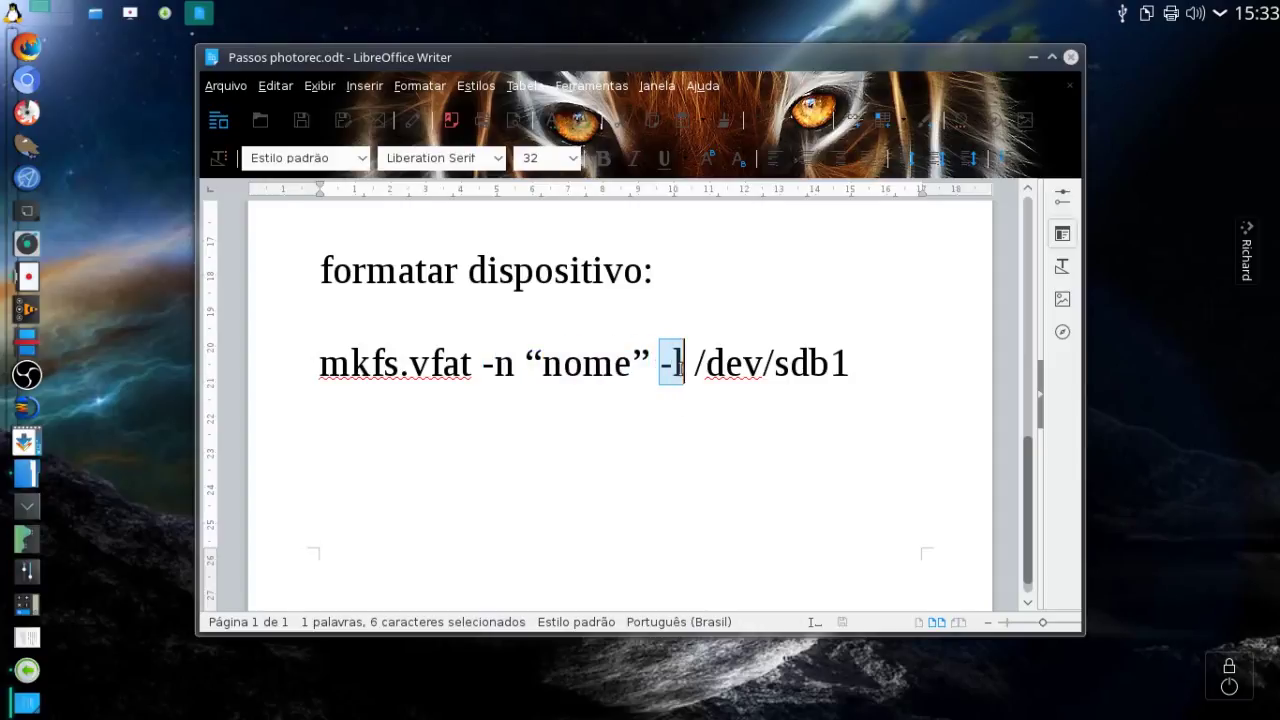
left_click_drag(818, 370, 908, 457)
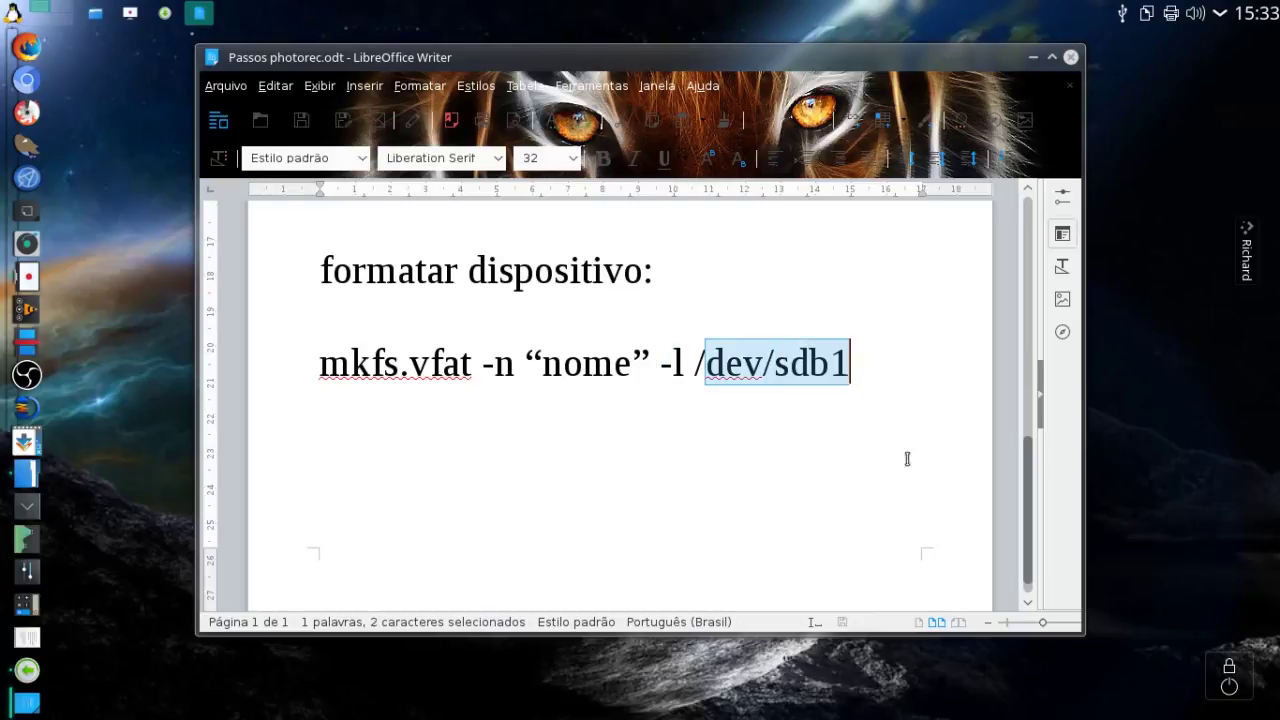
left_click(1034, 58)
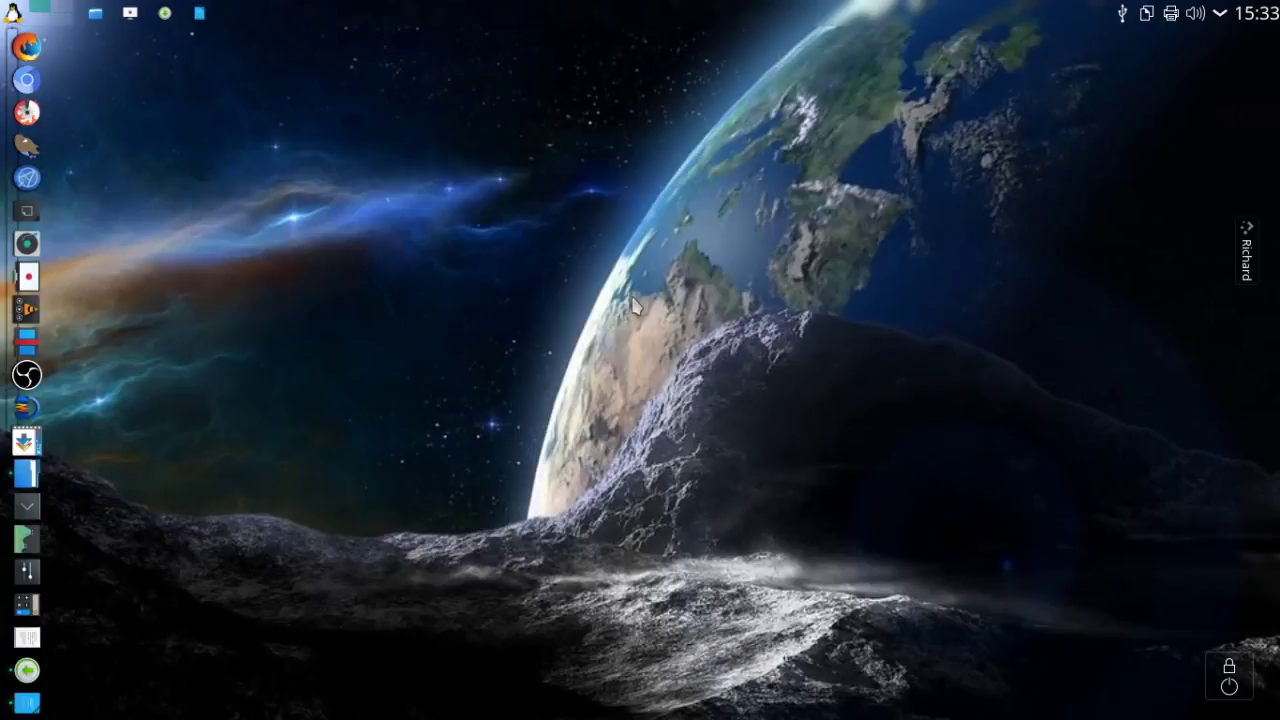
- List the disks in the terminal with fdisk -l and highlight the USB partition /dev/sdb1
key("F12")
type("fdisk -l")
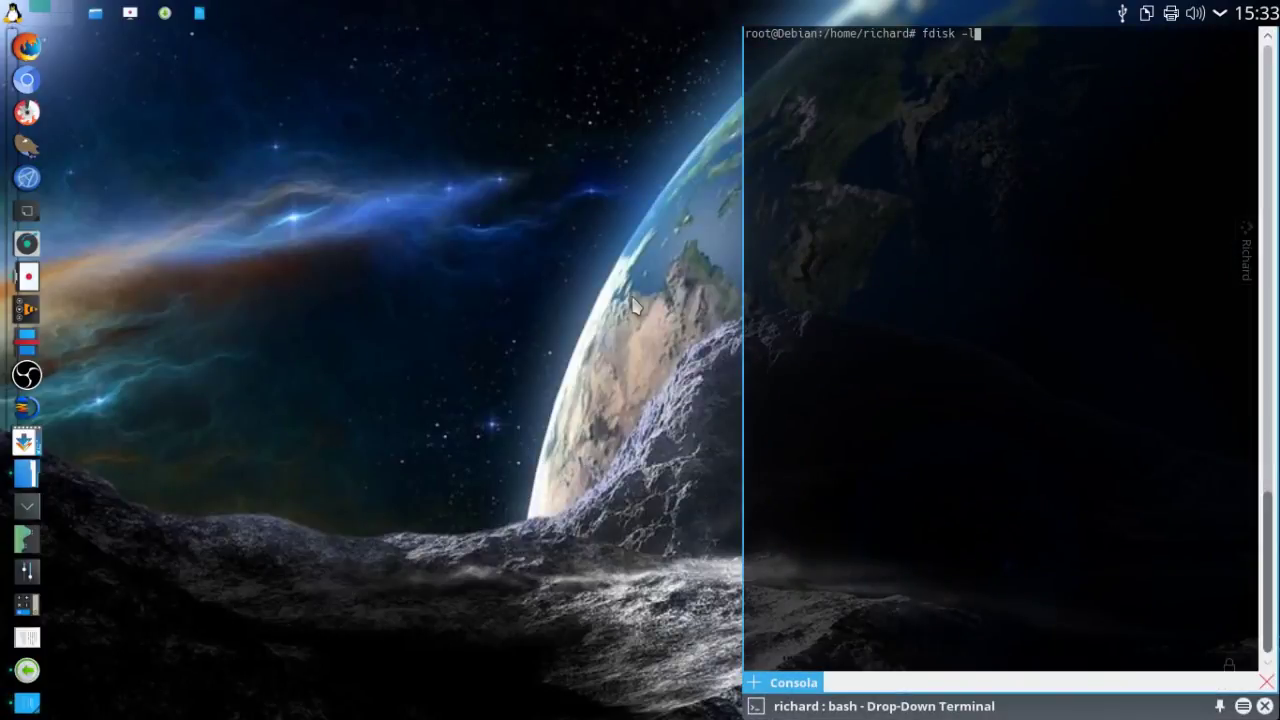
key("Return")
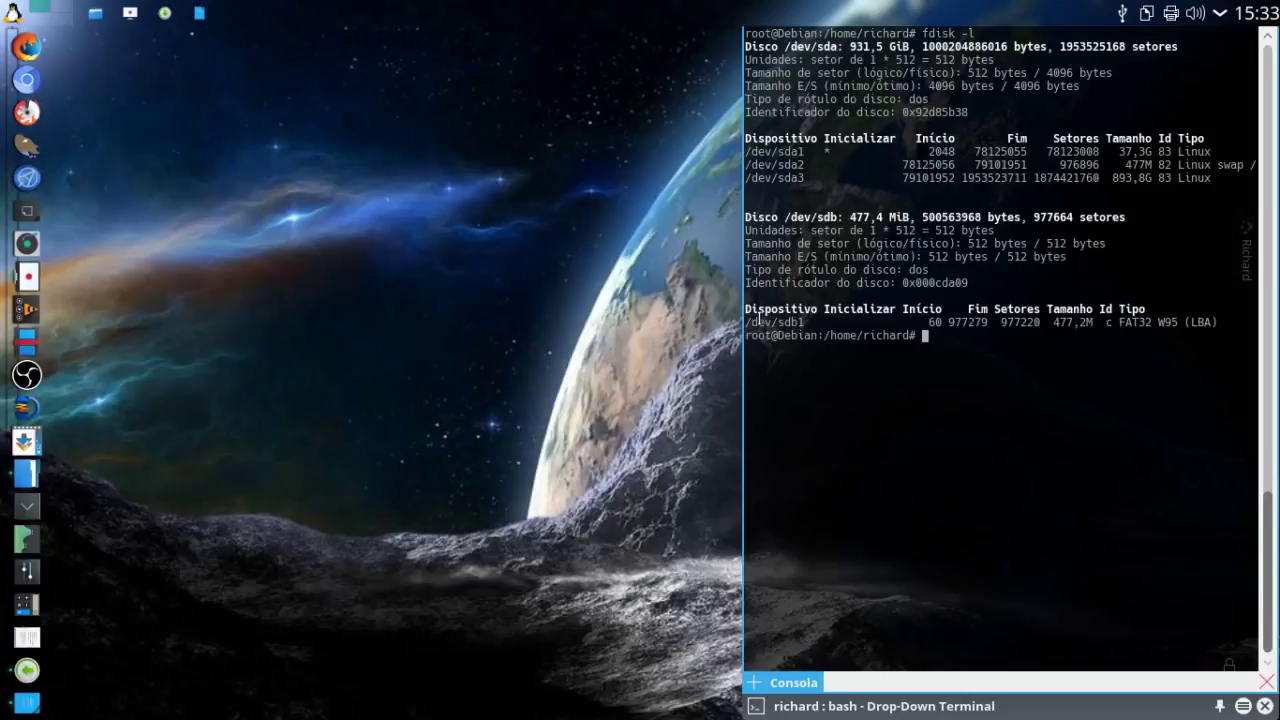
left_click_drag(745, 322, 805, 323)
left_click_drag(778, 322, 805, 322)
- Recheck the device path of the formatting command in Passos photorec.odt and minimise the document again
left_click(201, 15)
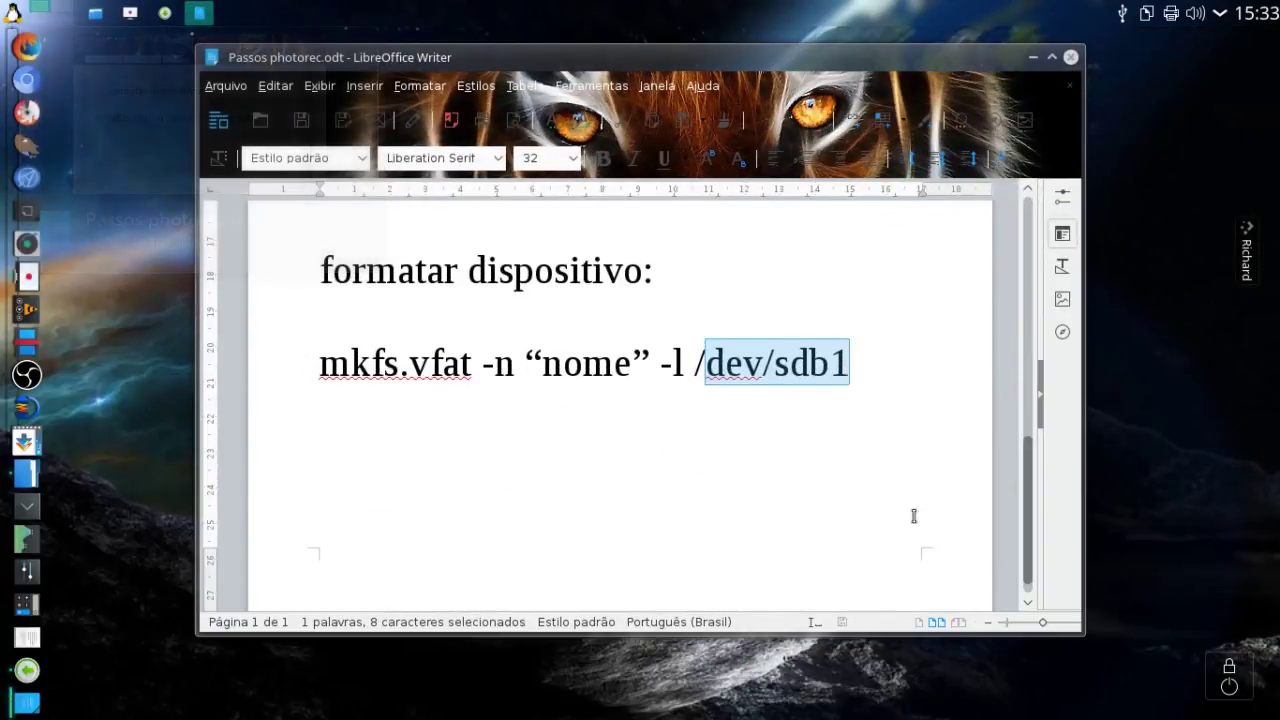
left_click(903, 486)
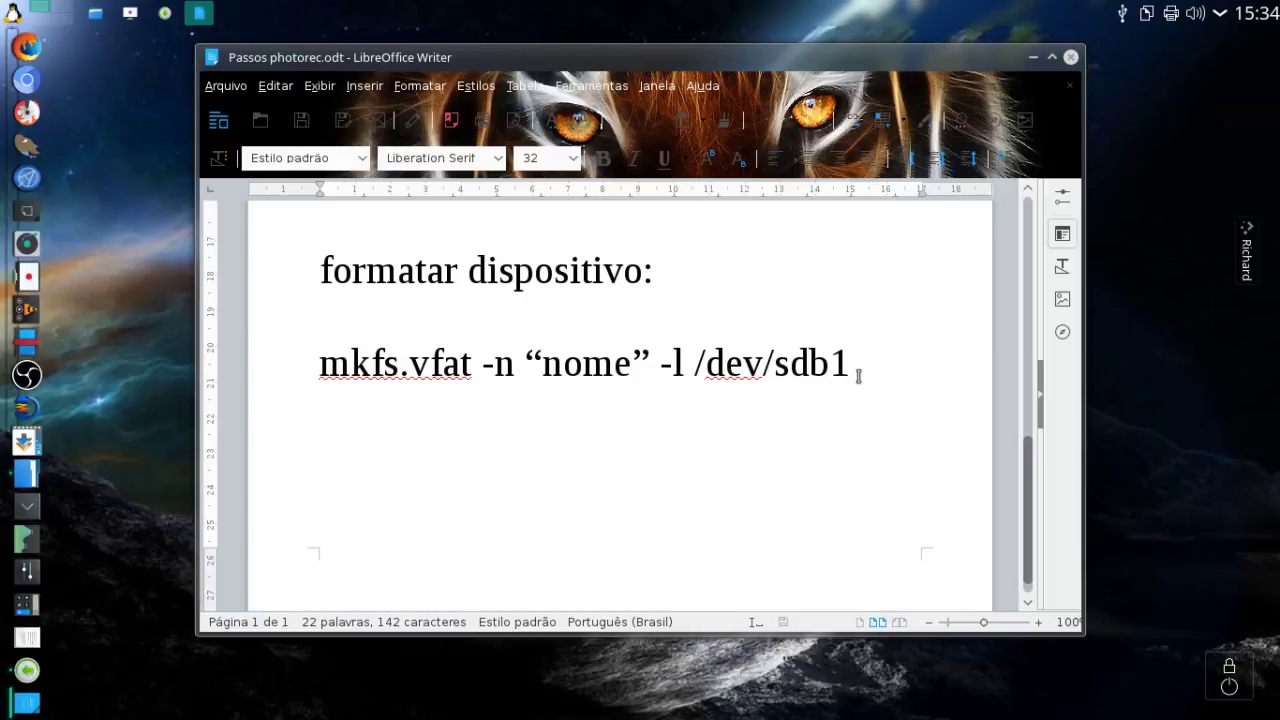
left_click(1034, 58)
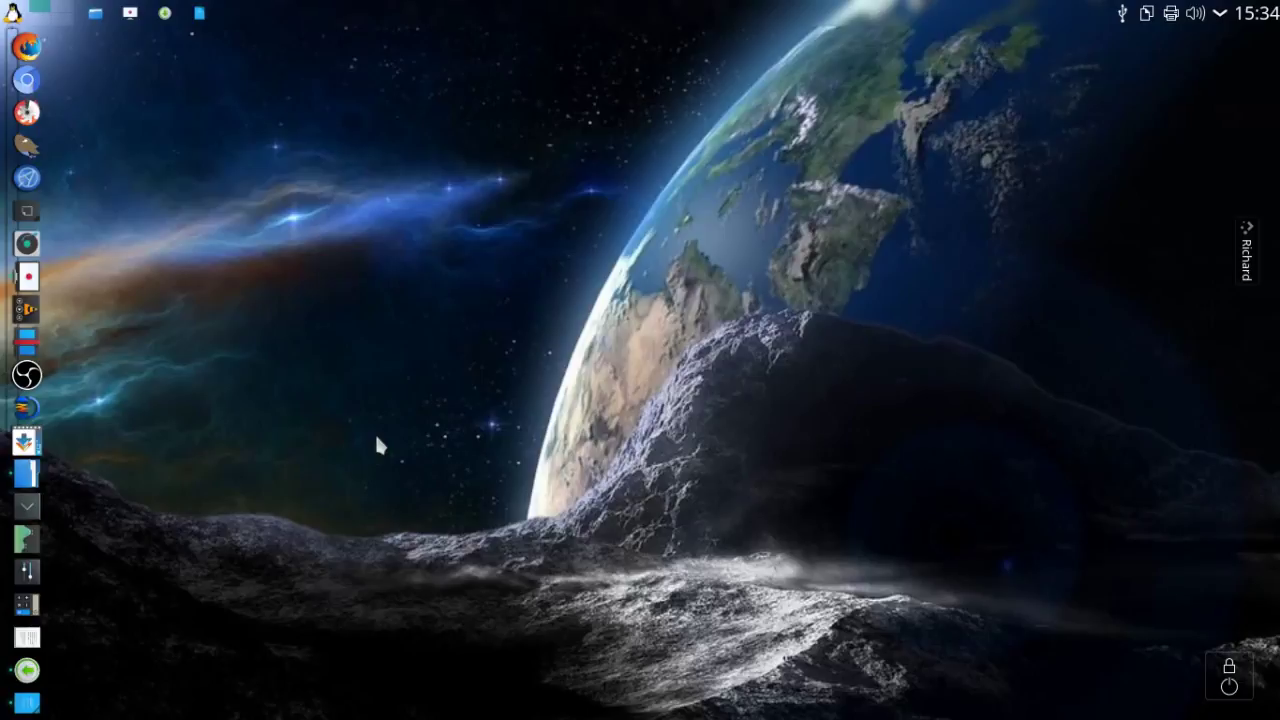
- Format /dev/sdb1 as FAT in the terminal with mkfs.vfat -n, giving the owner's first name in quotes as the volume label
key("F12")
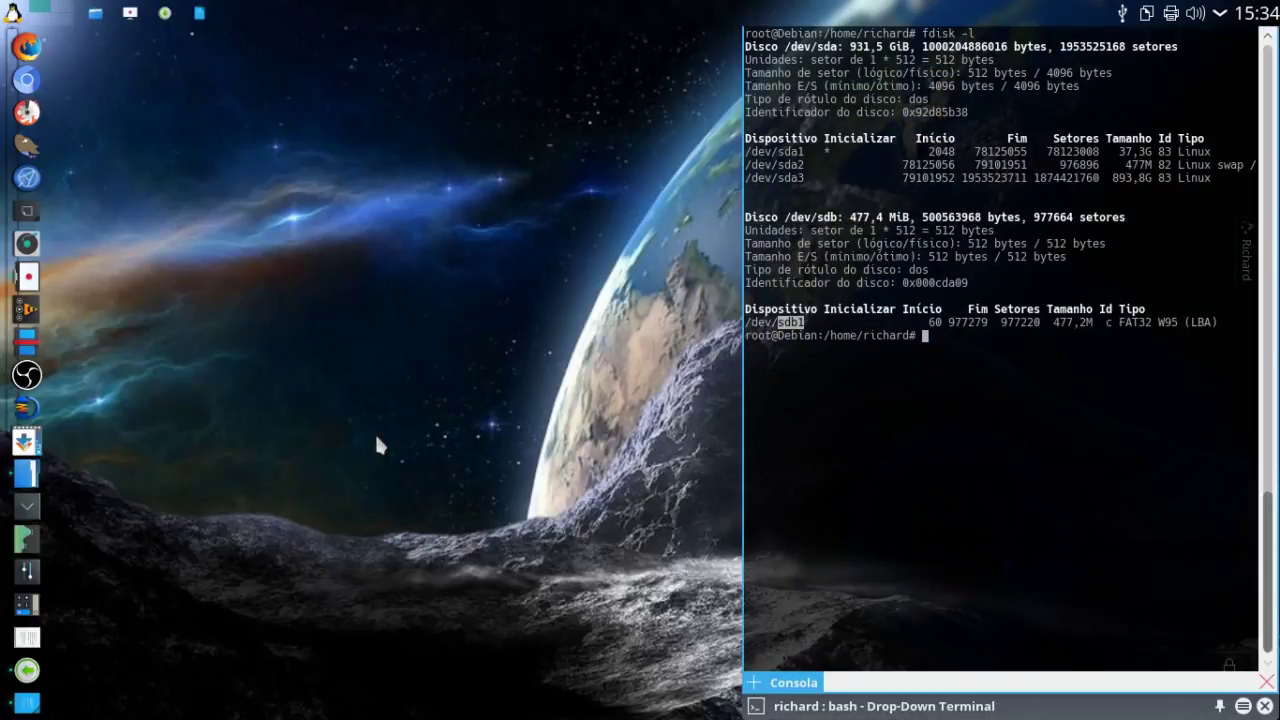
type("mkfcx")
key("BackSpace")
key("BackSpace")
type("s.vfat -n \"Richard")
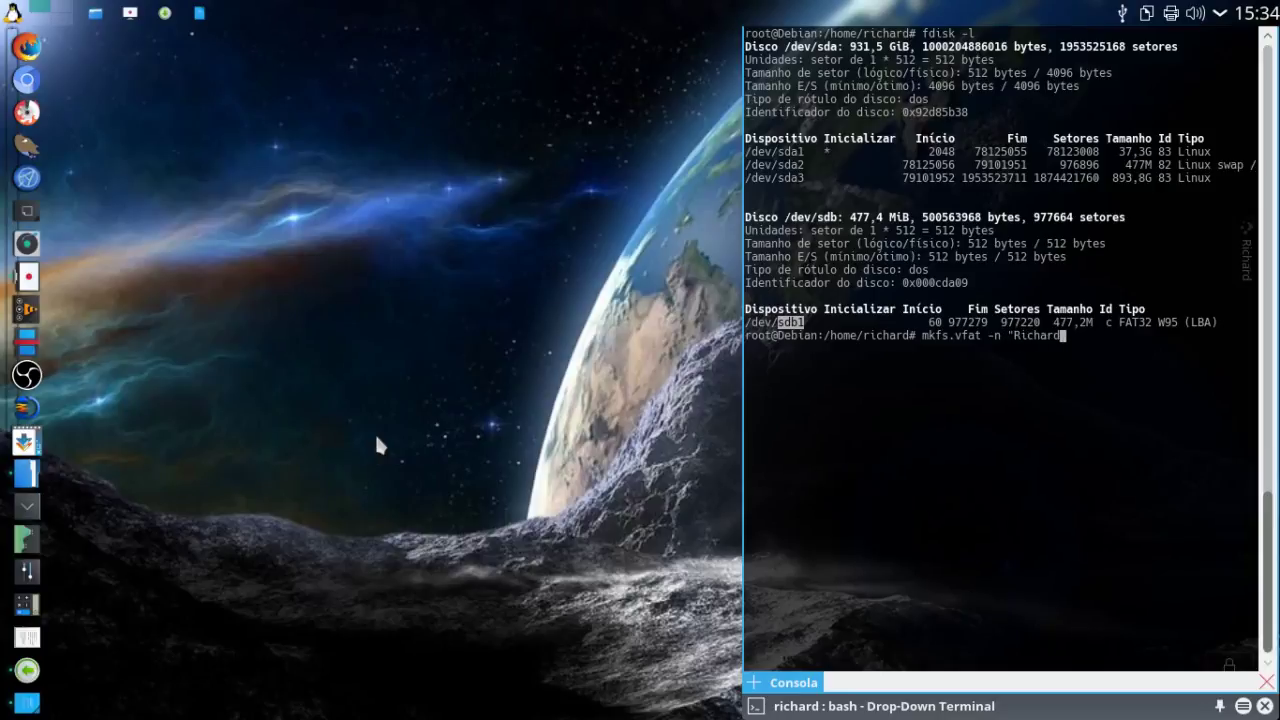
type("\" /dev/sdb1")
left_click(199, 13)
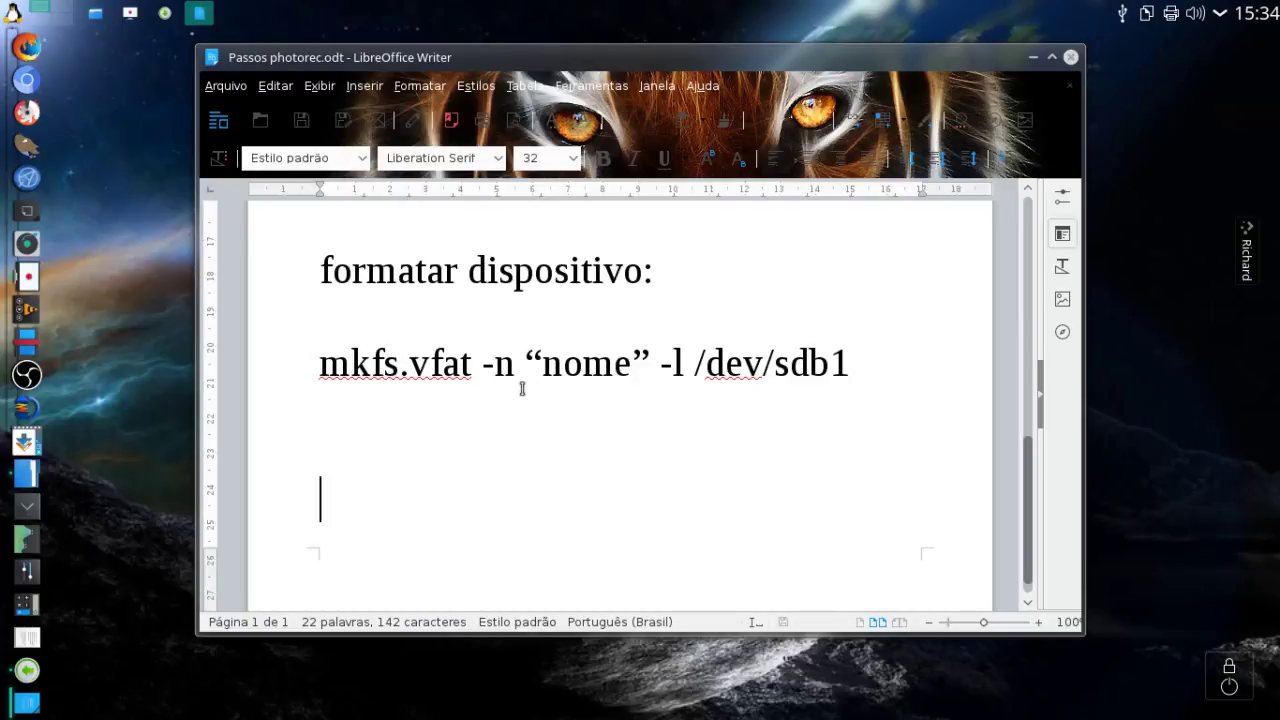
key("F12")
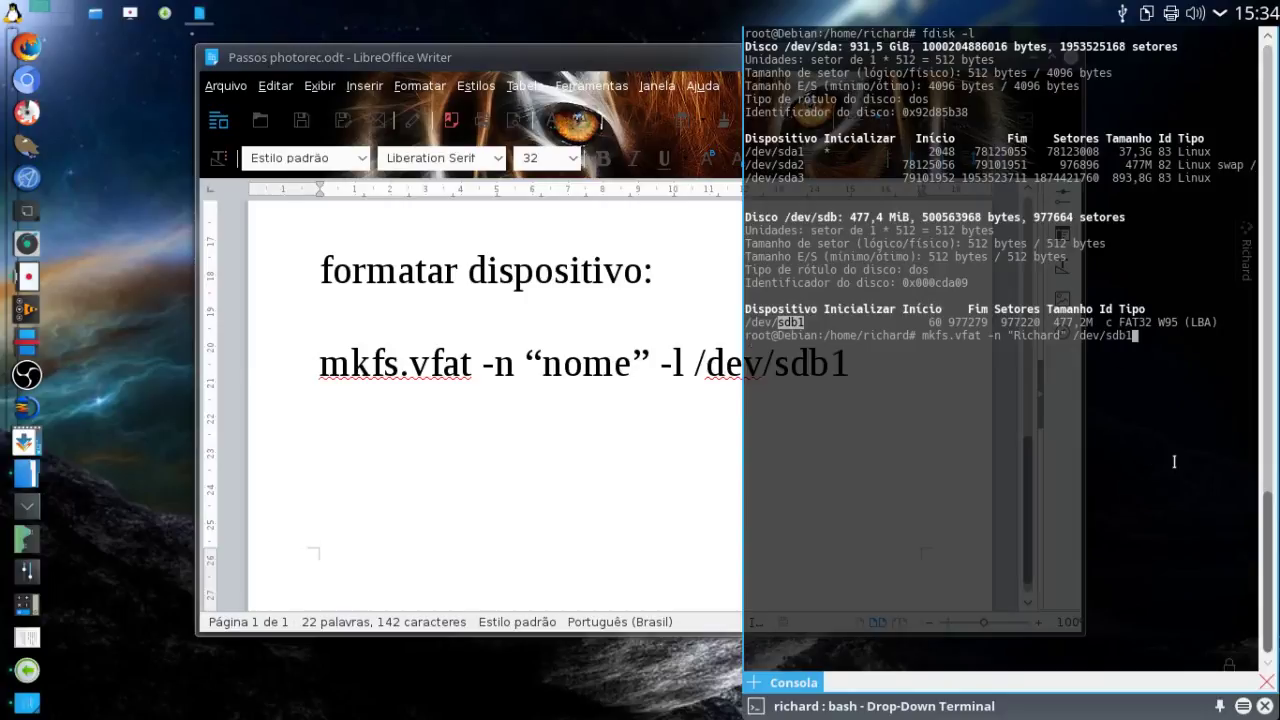
key("Return")
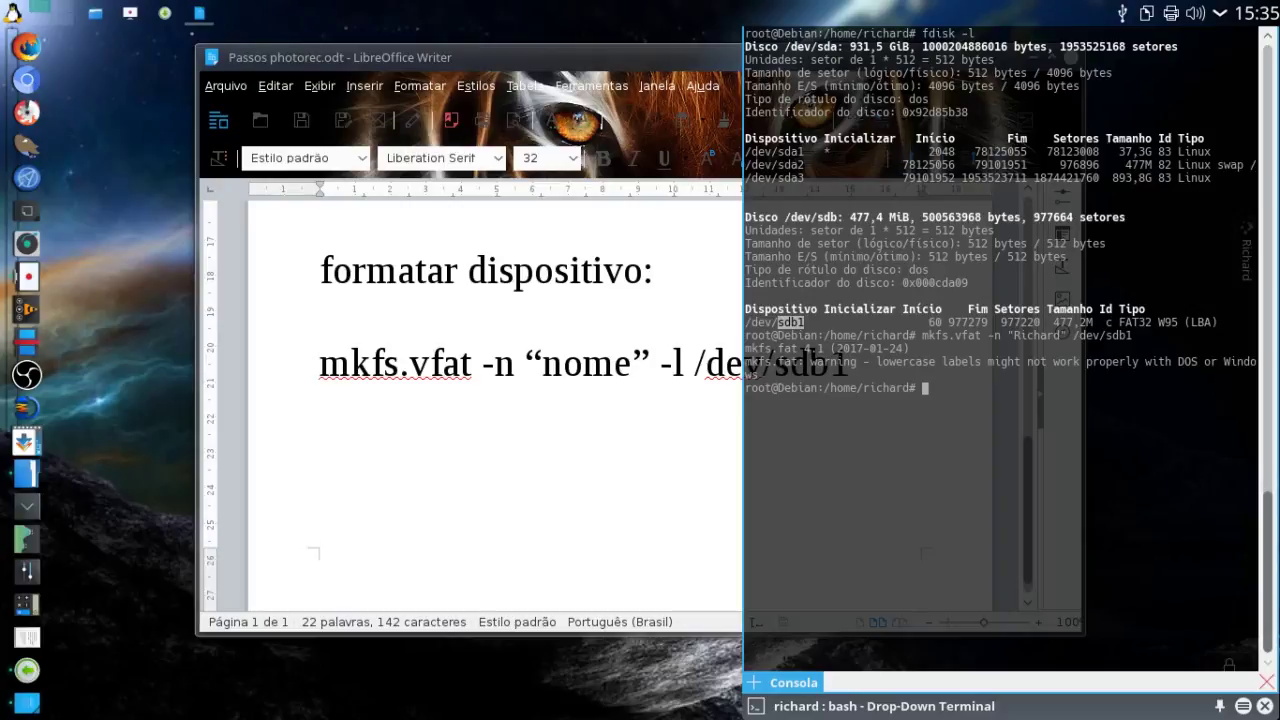
- Mount the formatted USB drive from the device notifier and open it in the Dolphin file manager
left_click(645, 509)
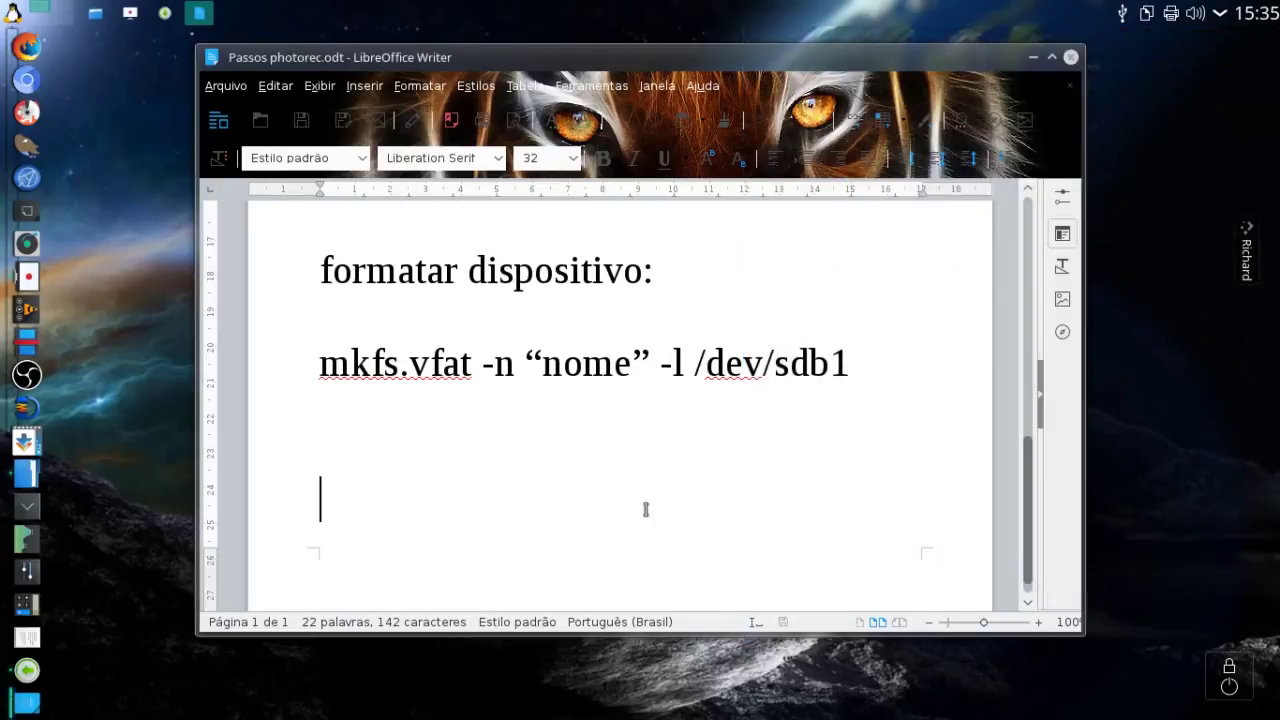
left_click(1123, 13)
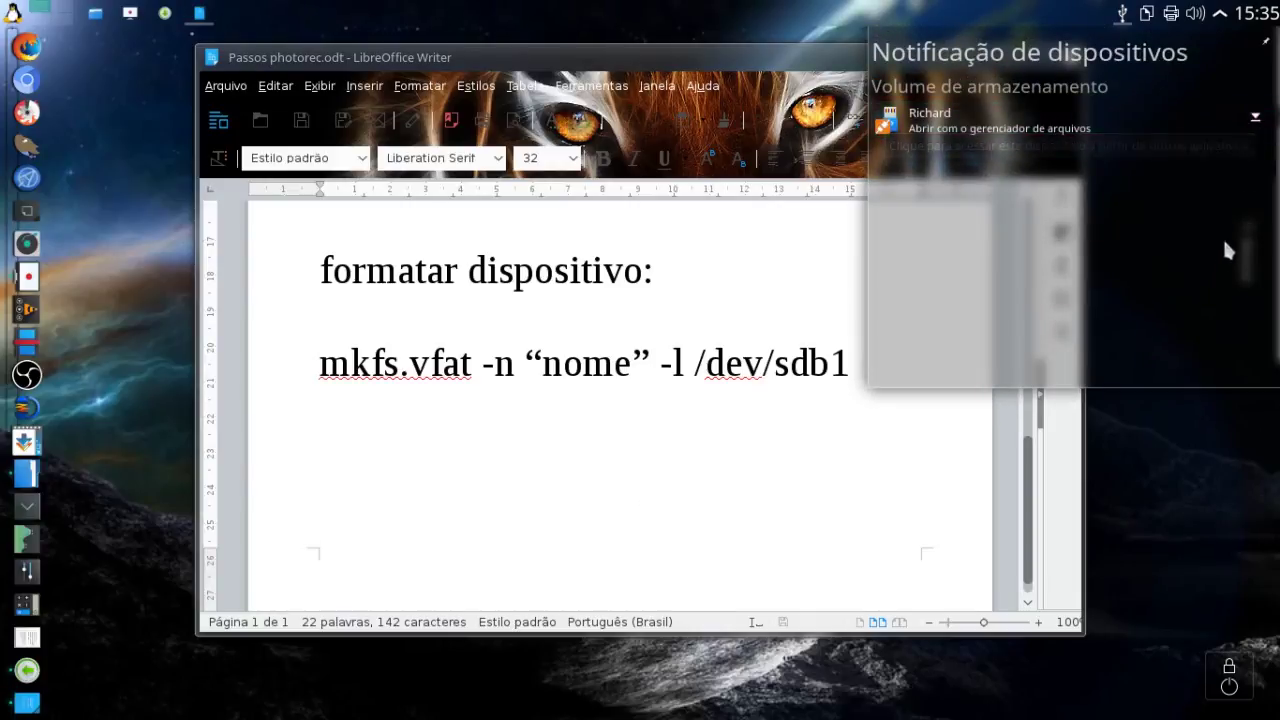
left_click(1254, 119)
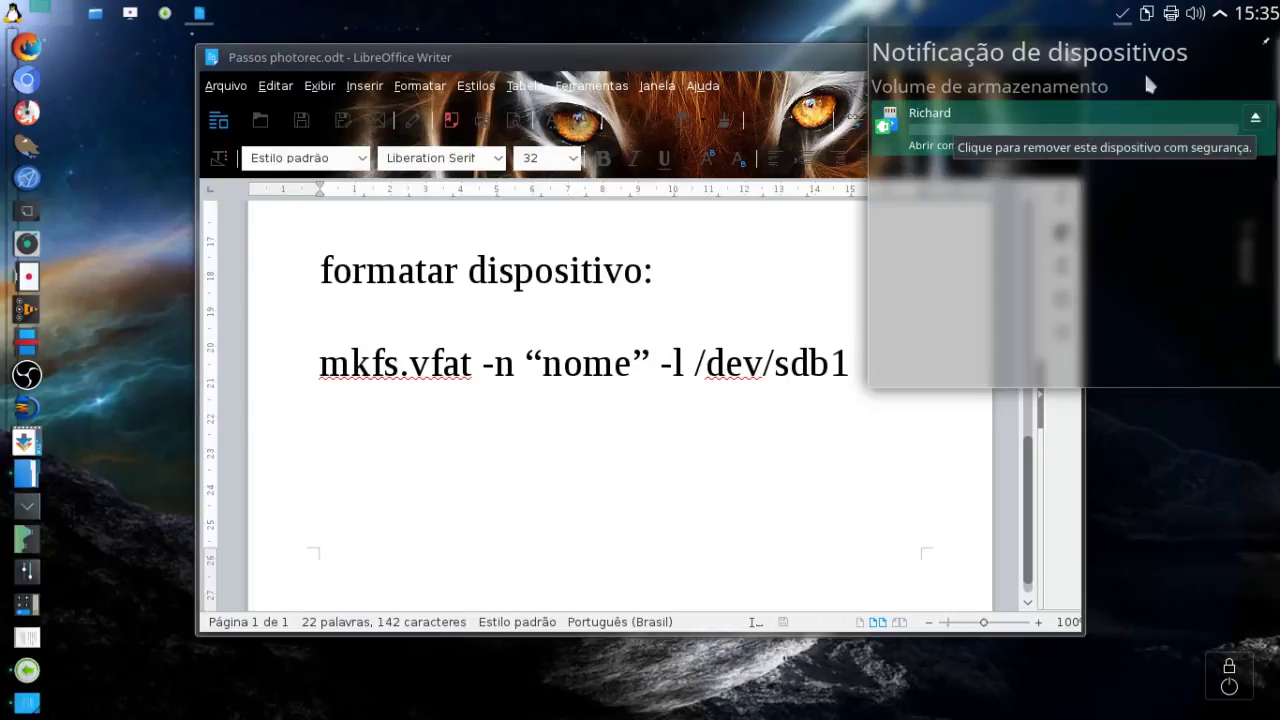
left_click(95, 13)
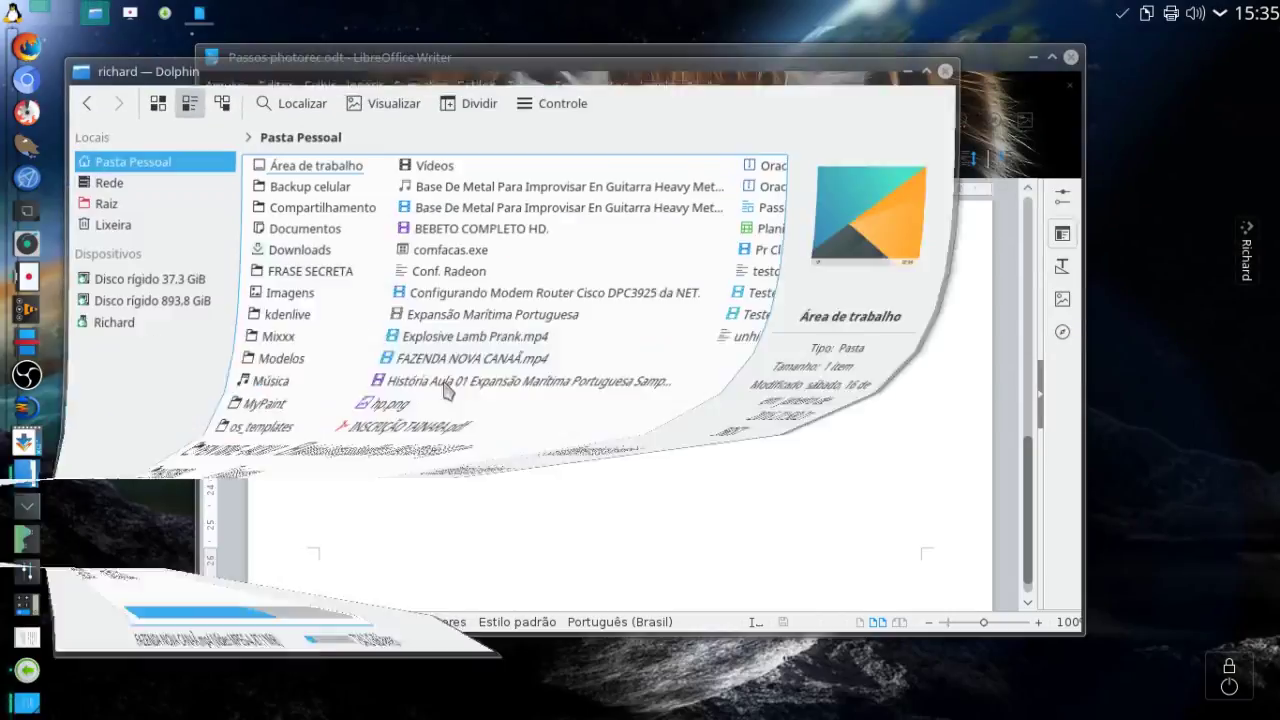
left_click(118, 316)
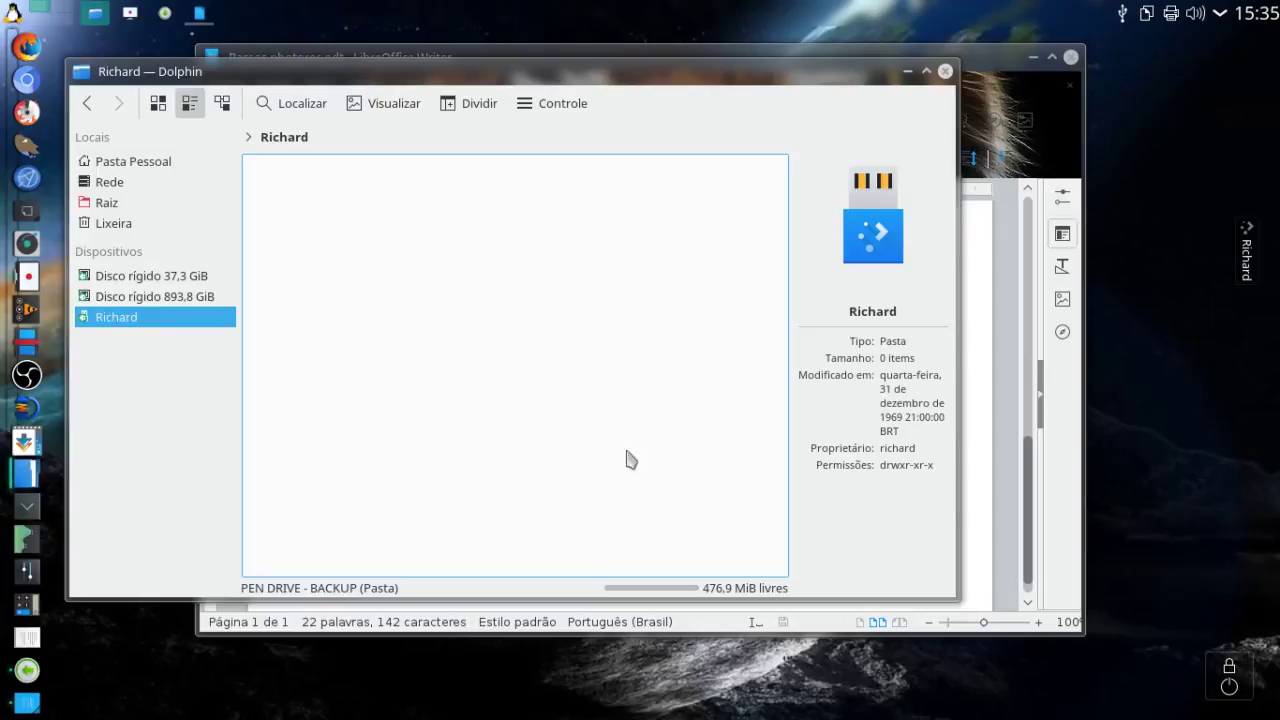
- Copy all folders and PDFs from the PEN DRIVE - BACKUP folder onto the USB drive and dismiss the copy notification
left_click(158, 163)
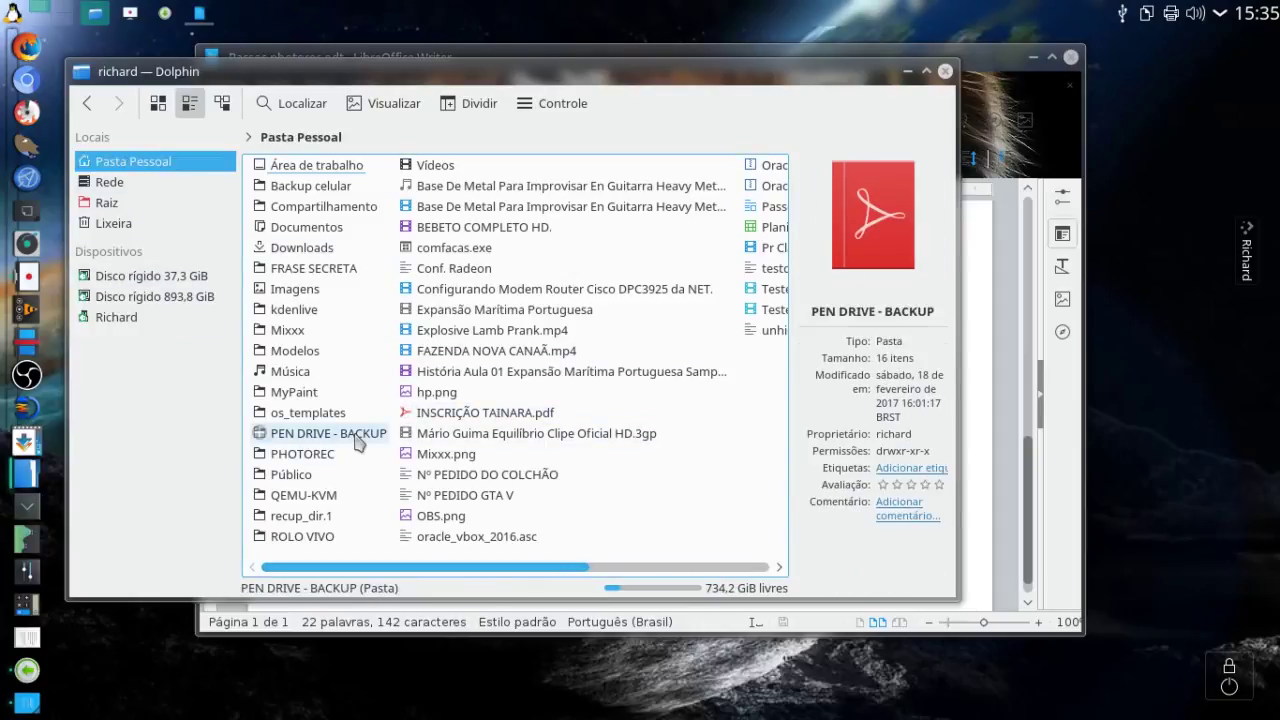
left_click(375, 435)
left_click_drag(561, 171, 311, 468)
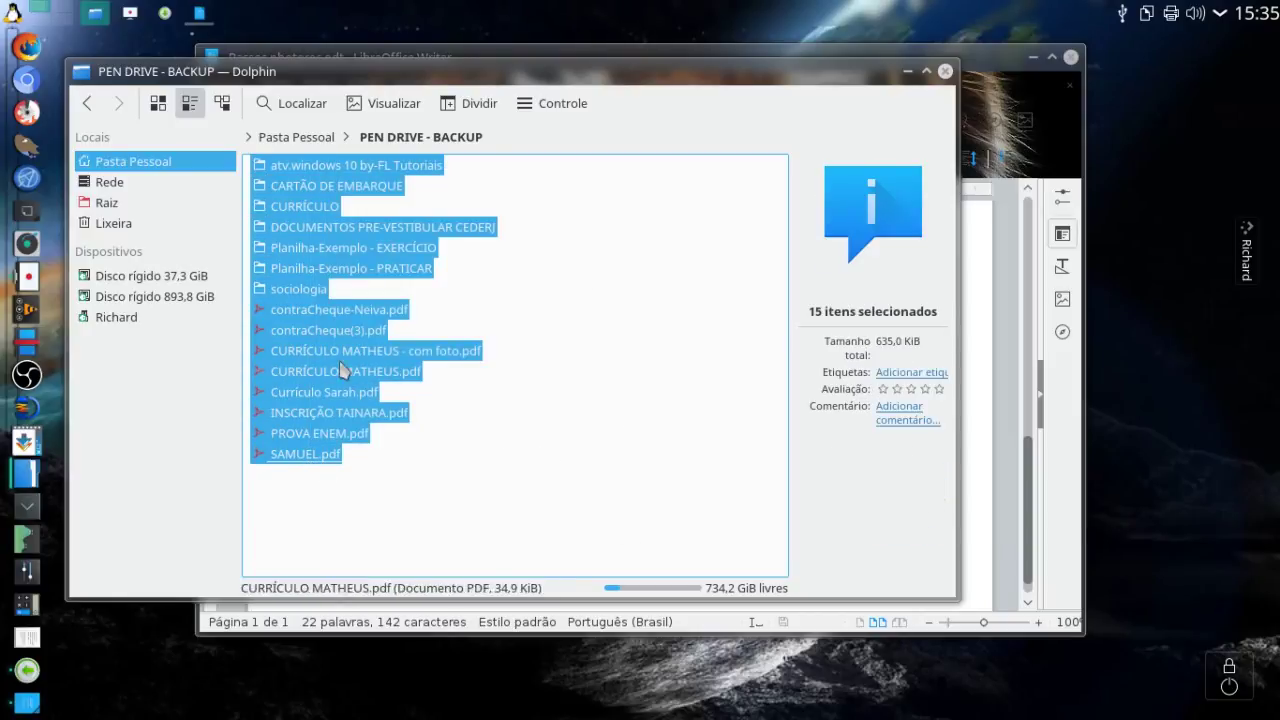
left_click(150, 317)
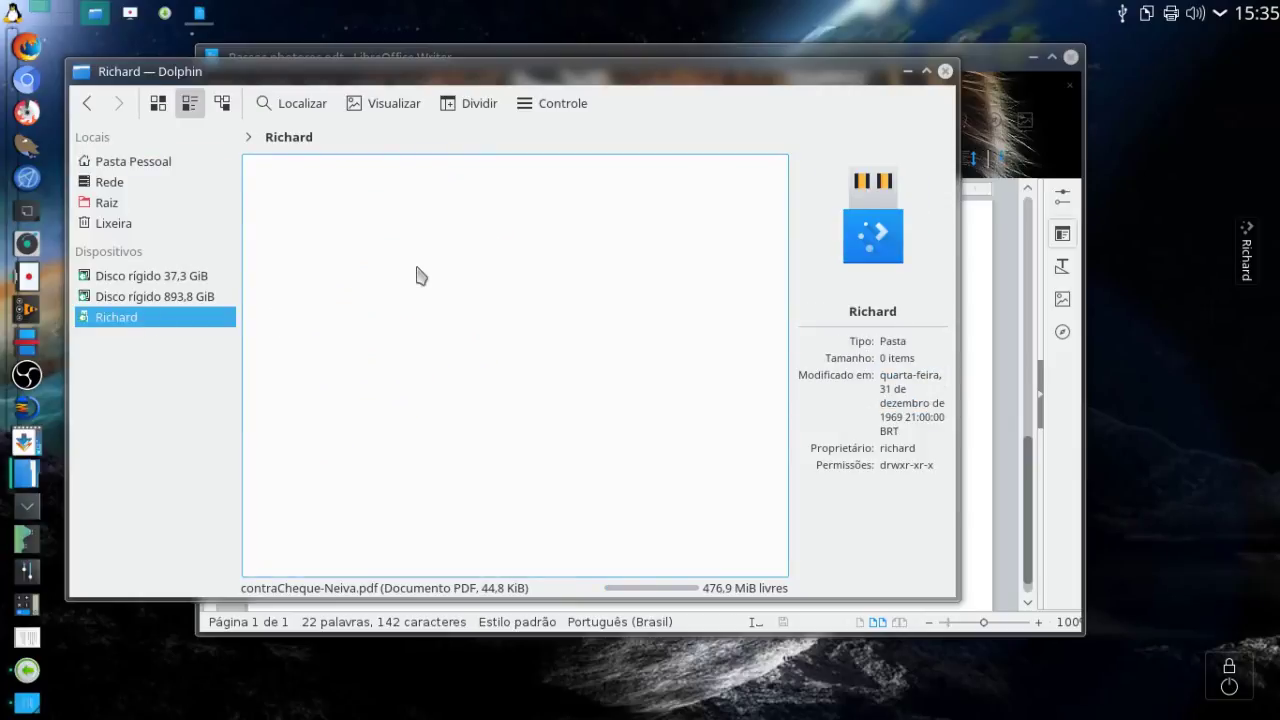
key("ctrl+v")
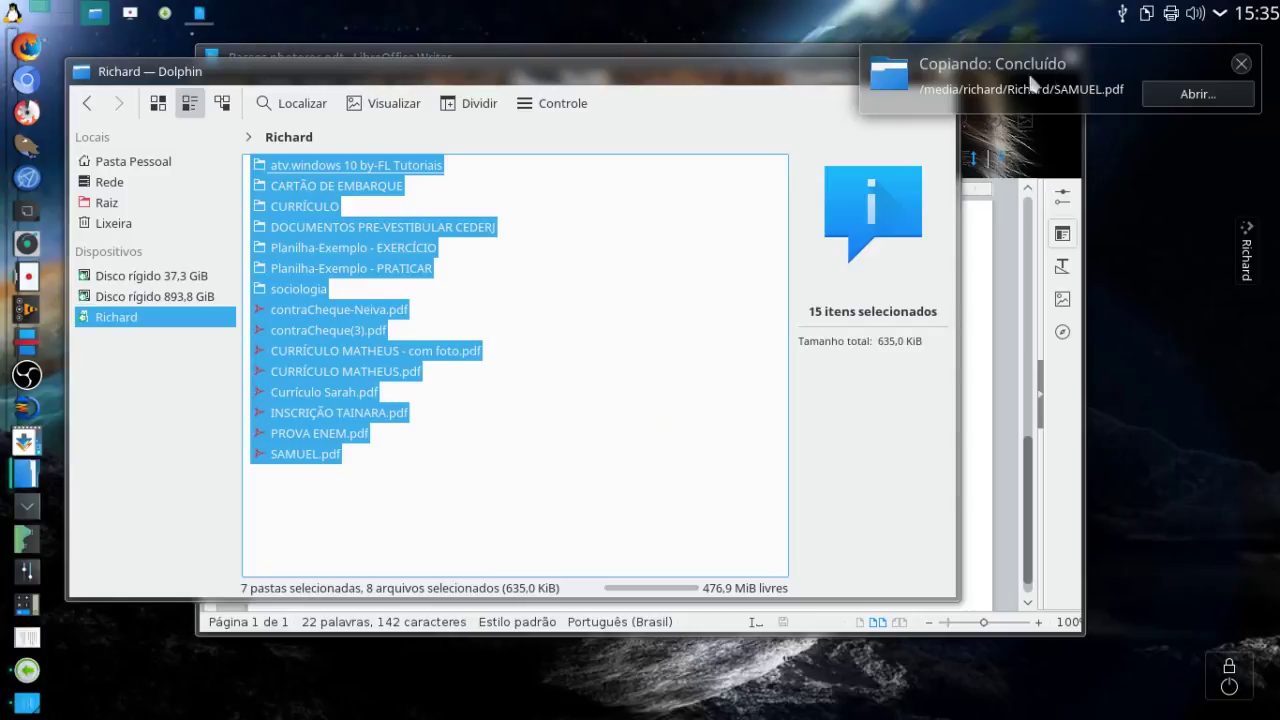
left_click(1241, 63)
left_click(640, 400)
- Reopen the USB drive from the home folder to check the copied files, and return to the home folder
left_click(150, 163)
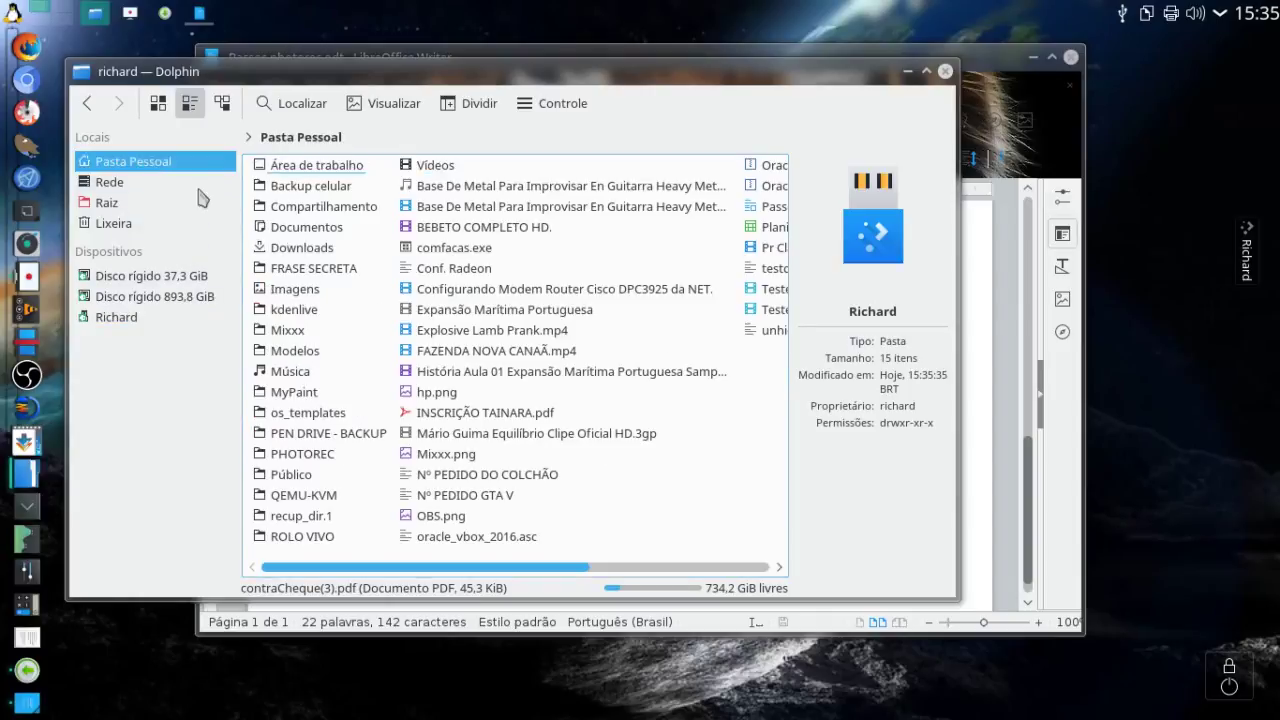
left_click(110, 317)
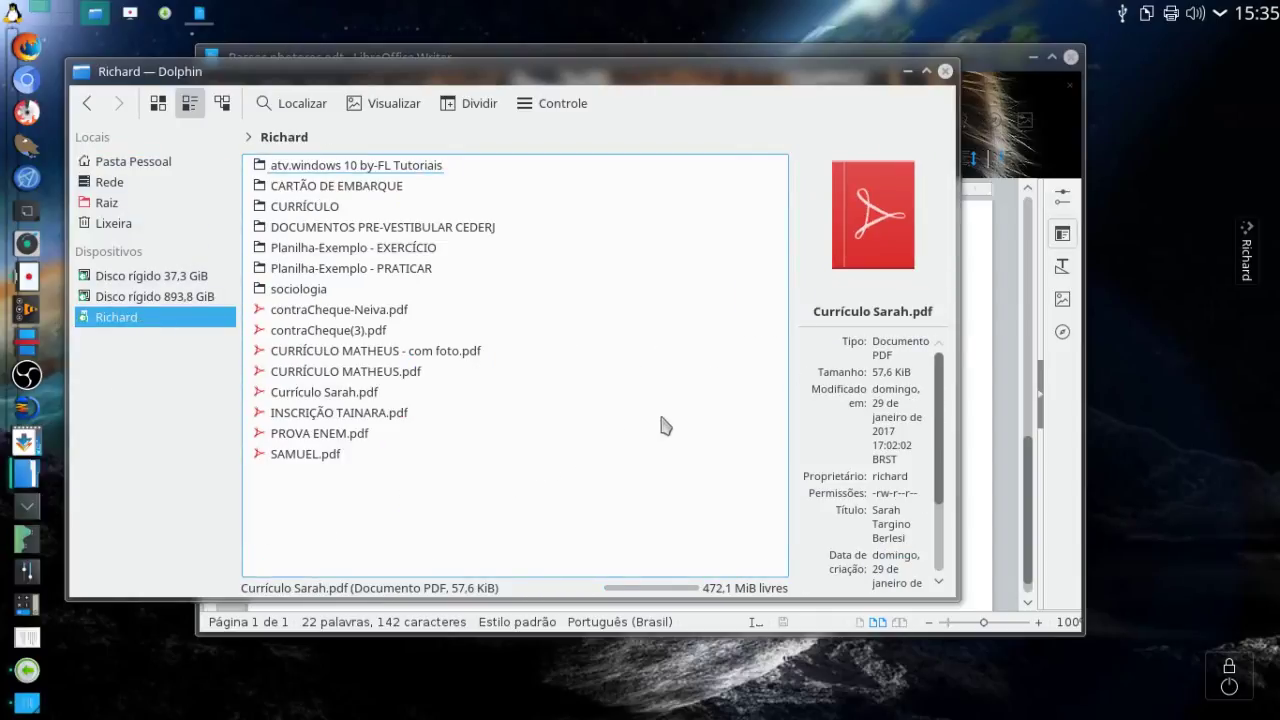
left_click(138, 162)
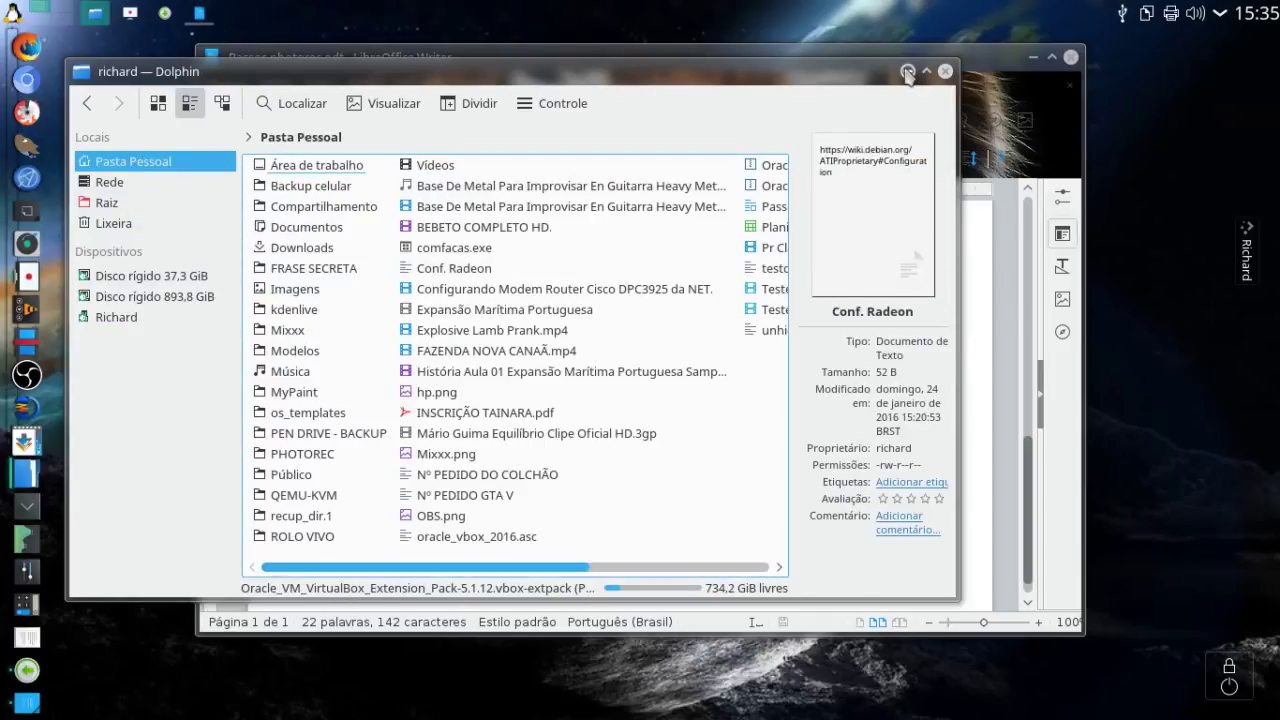
- Minimise the file manager and the Passos photorec.odt document to return to the empty desktop
left_click(907, 71)
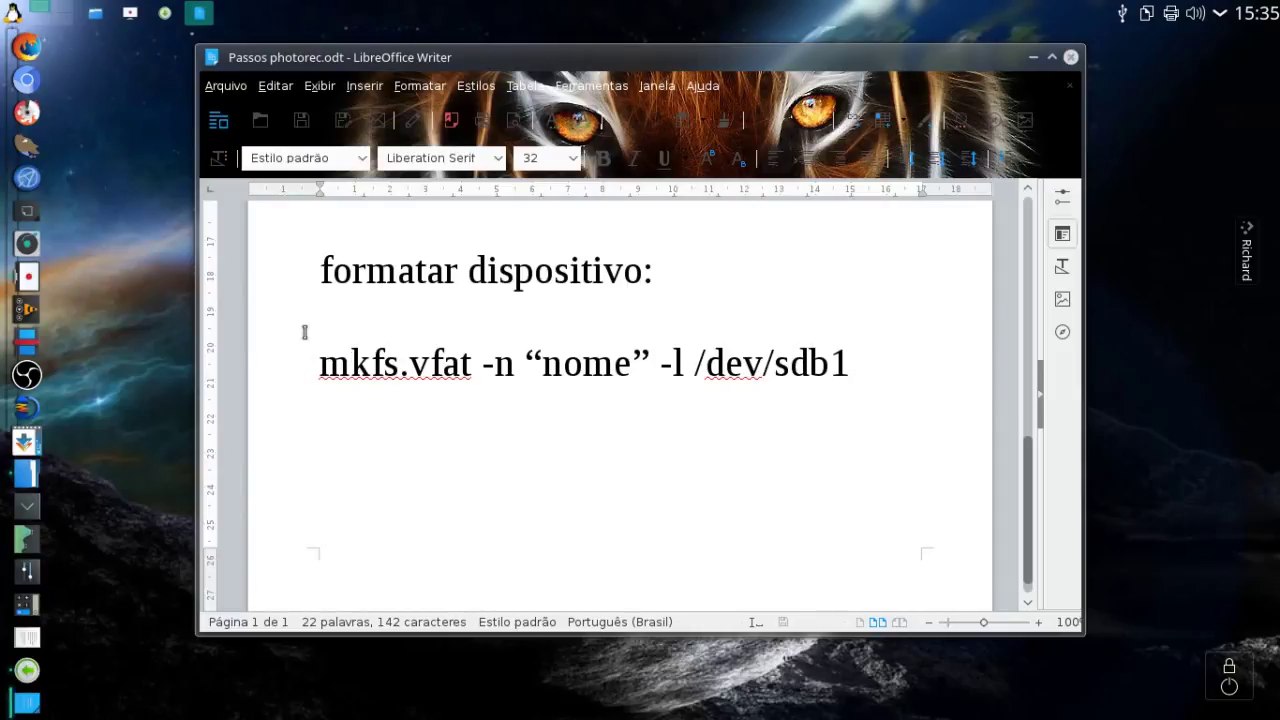
left_click_drag(982, 57, 953, 76)
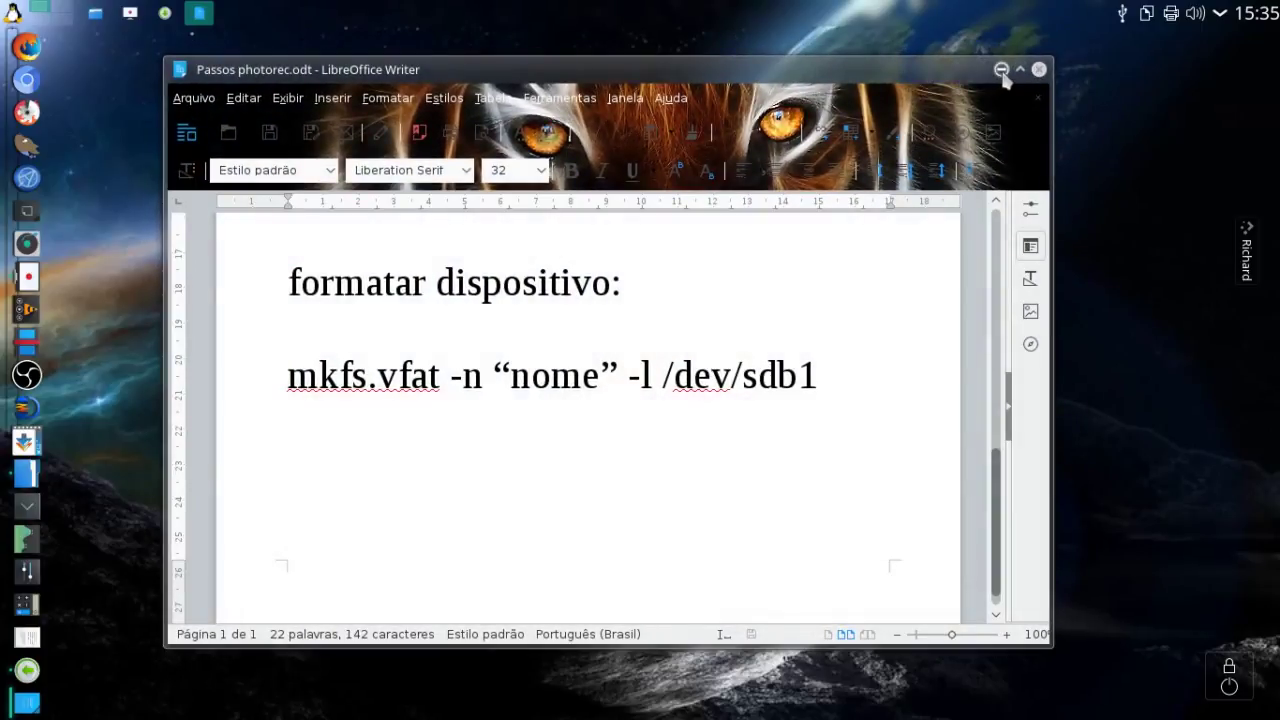
left_click(1001, 70)
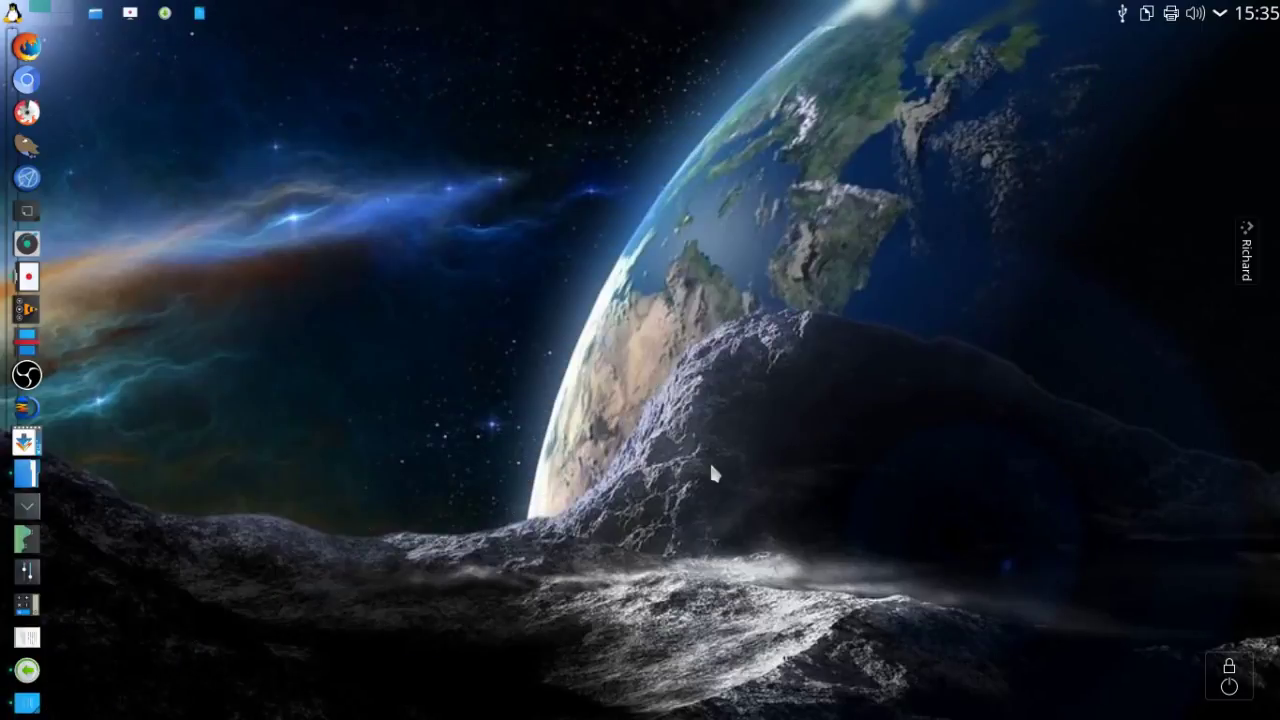